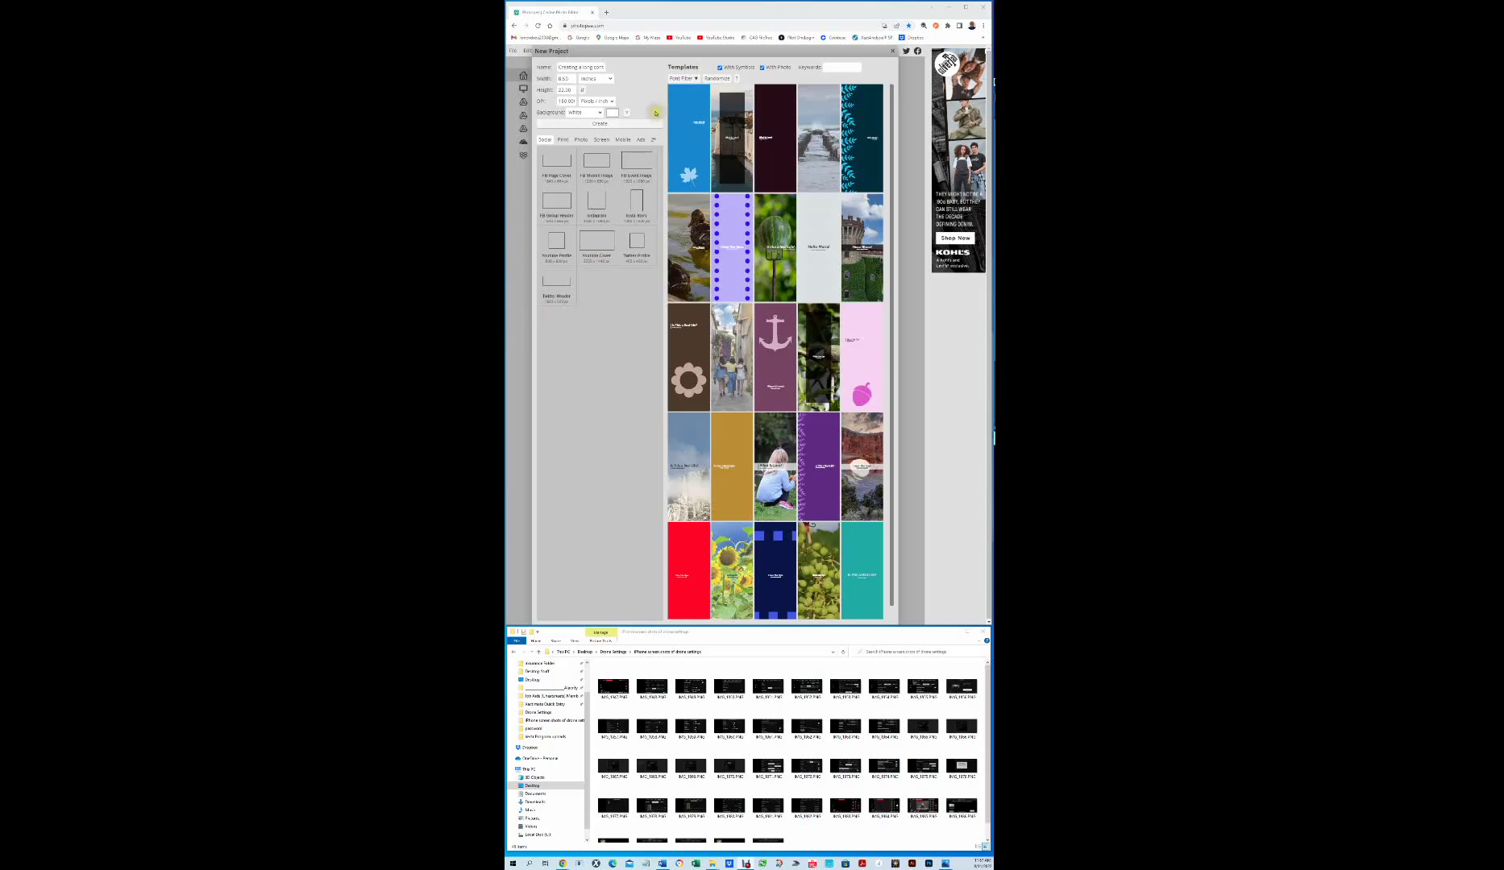
Step: Check the width 8.50, height 22.00 and DPI values, then create the blank tall document
{"action": "left_click", "coordinate": [910, 373]}
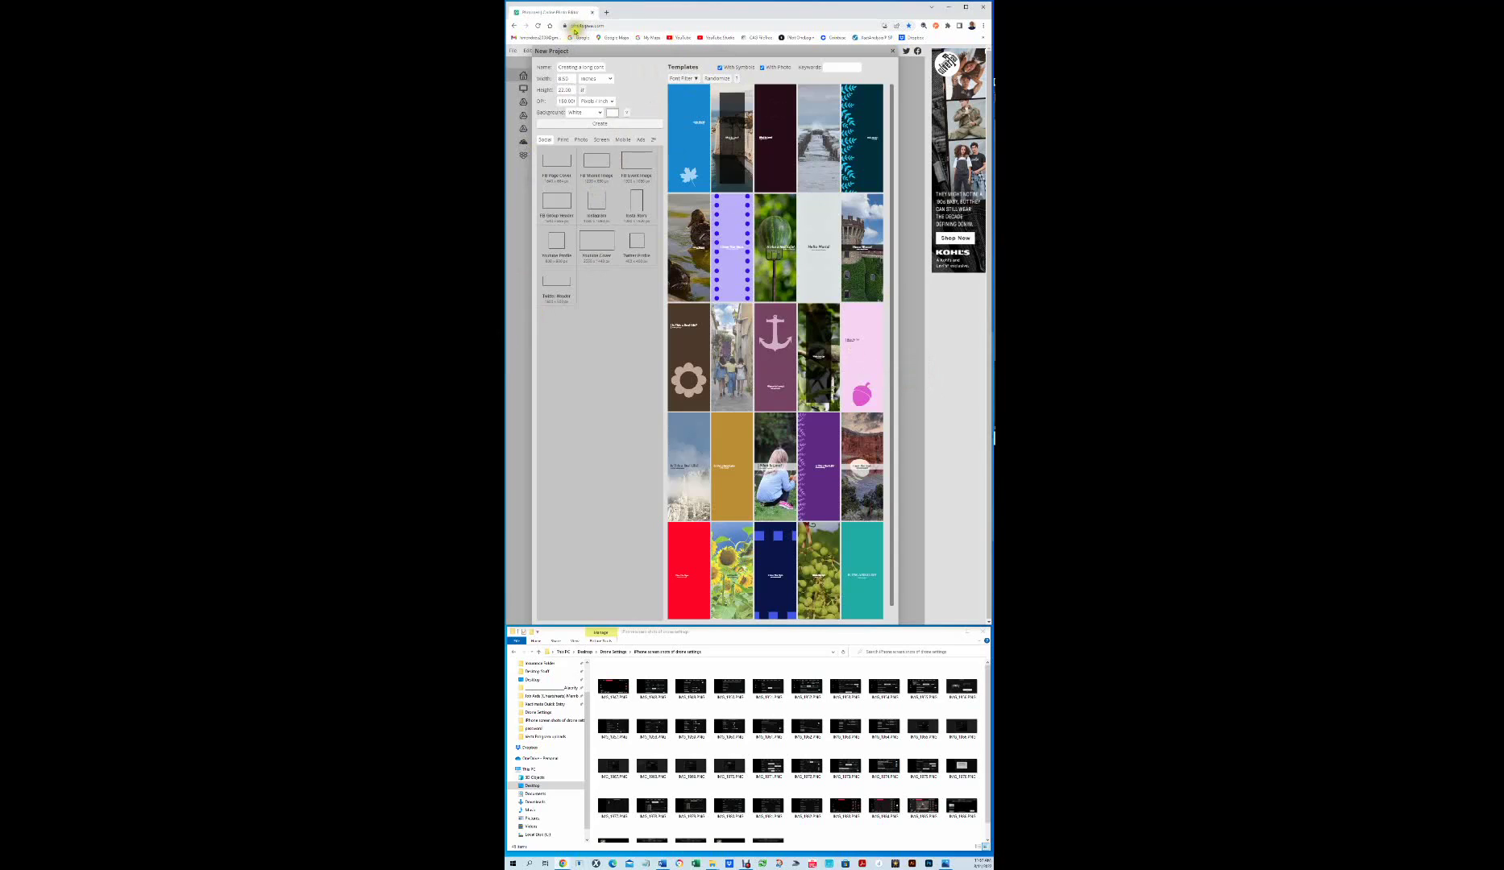
{"action": "double_click", "coordinate": [565, 79]}
{"action": "double_click", "coordinate": [571, 89]}
{"action": "double_click", "coordinate": [570, 100]}
{"action": "left_click", "coordinate": [600, 123]}
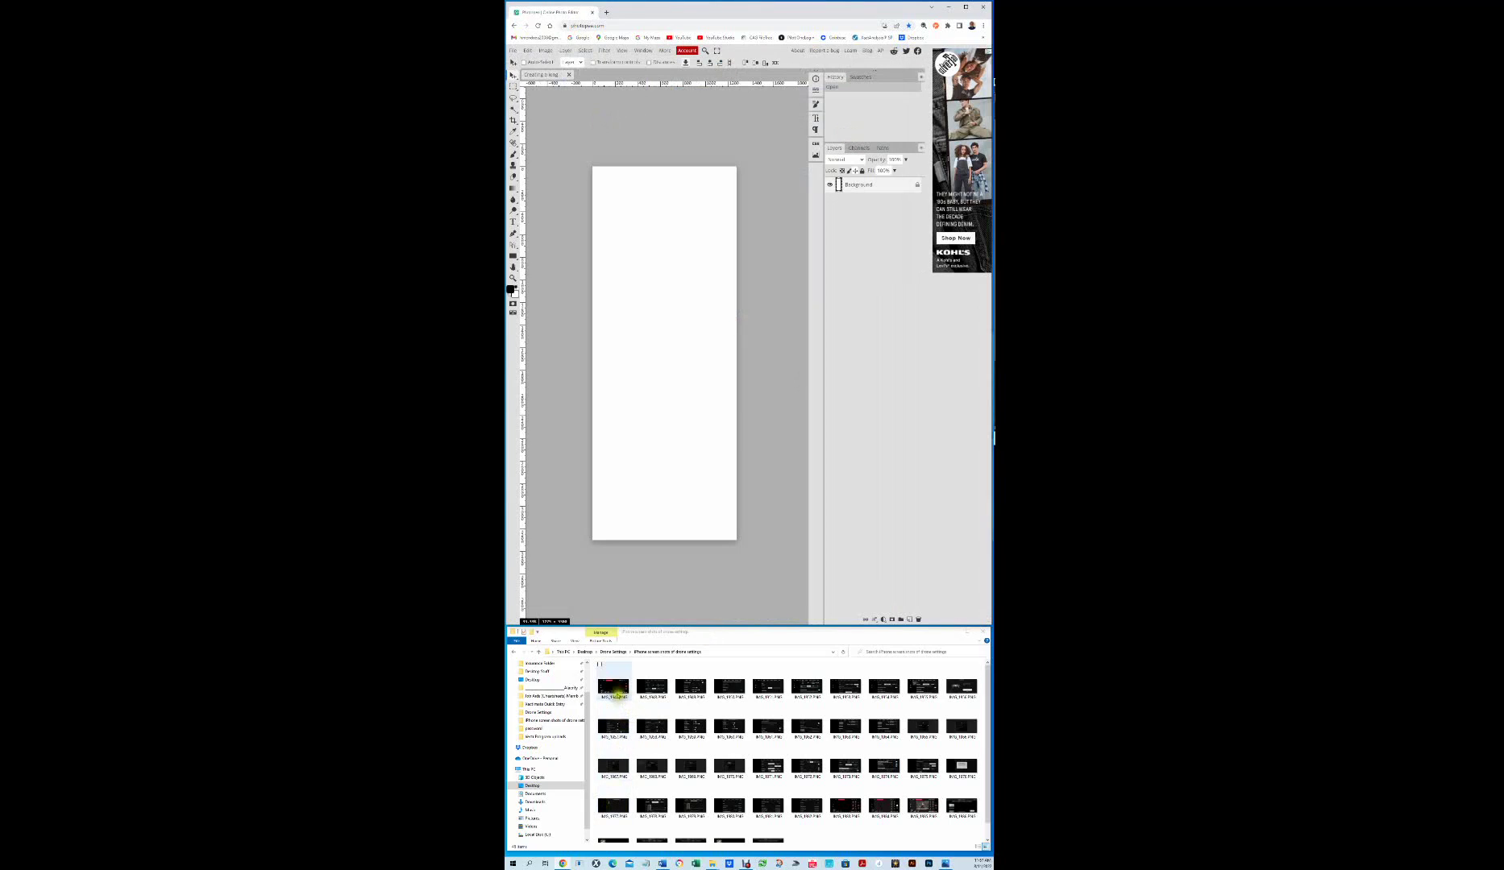
Step: Drop IMG_1947, IMG_1948 and IMG_1949 onto the canvas, placing each under the previous one from the top
{"action": "left_click", "coordinate": [614, 685]}
{"action": "left_click_drag", "start_coordinate": [614, 684], "coordinate": [645, 282]}
{"action": "left_click_drag", "start_coordinate": [639, 346], "coordinate": [659, 208]}
{"action": "left_click", "coordinate": [601, 521]}
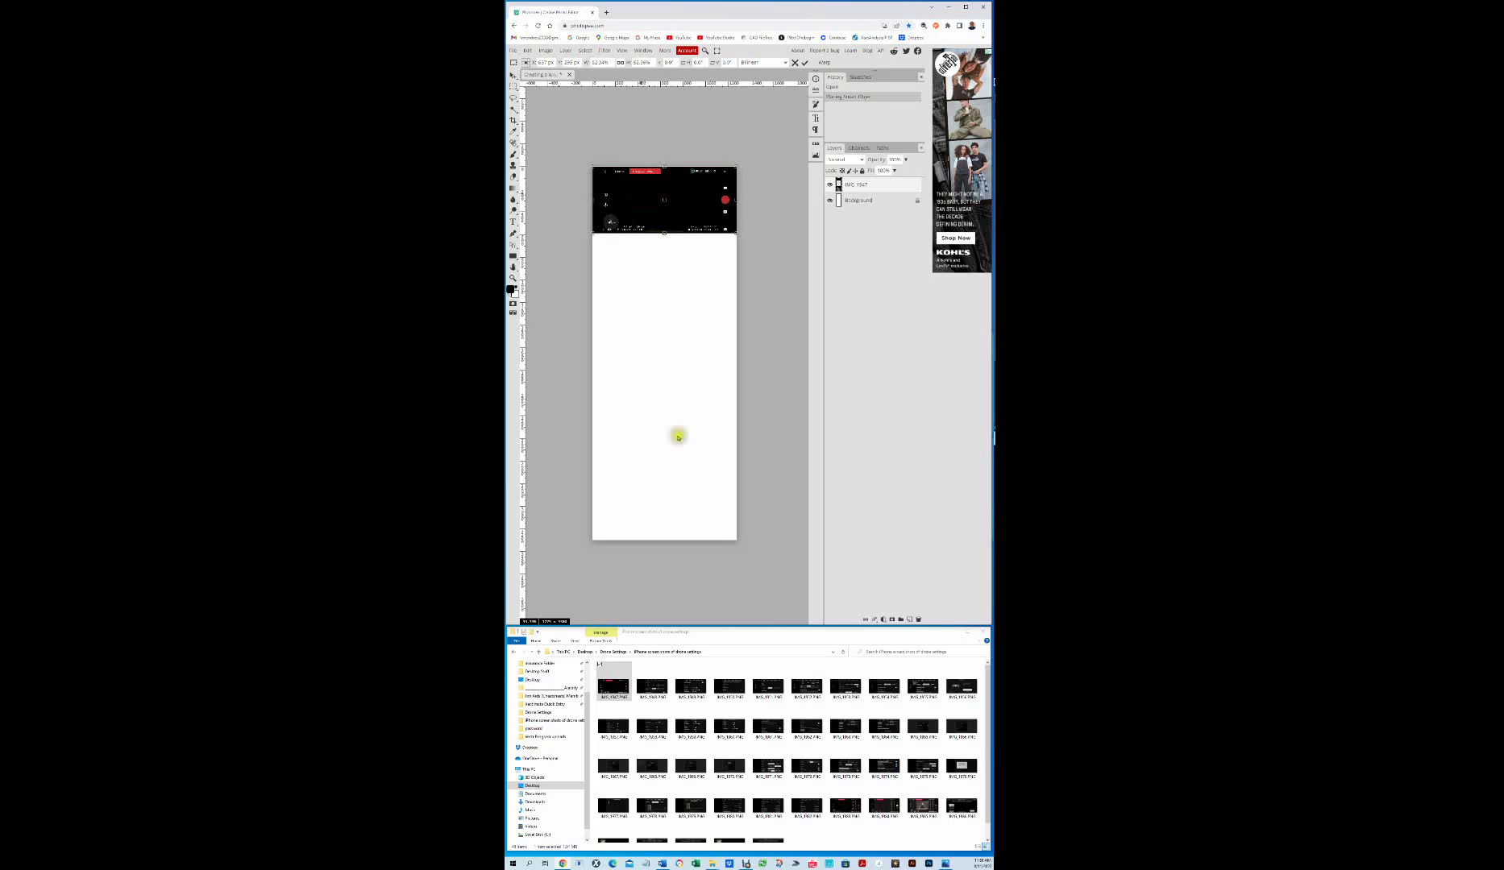
{"action": "left_click_drag", "start_coordinate": [652, 687], "coordinate": [621, 320]}
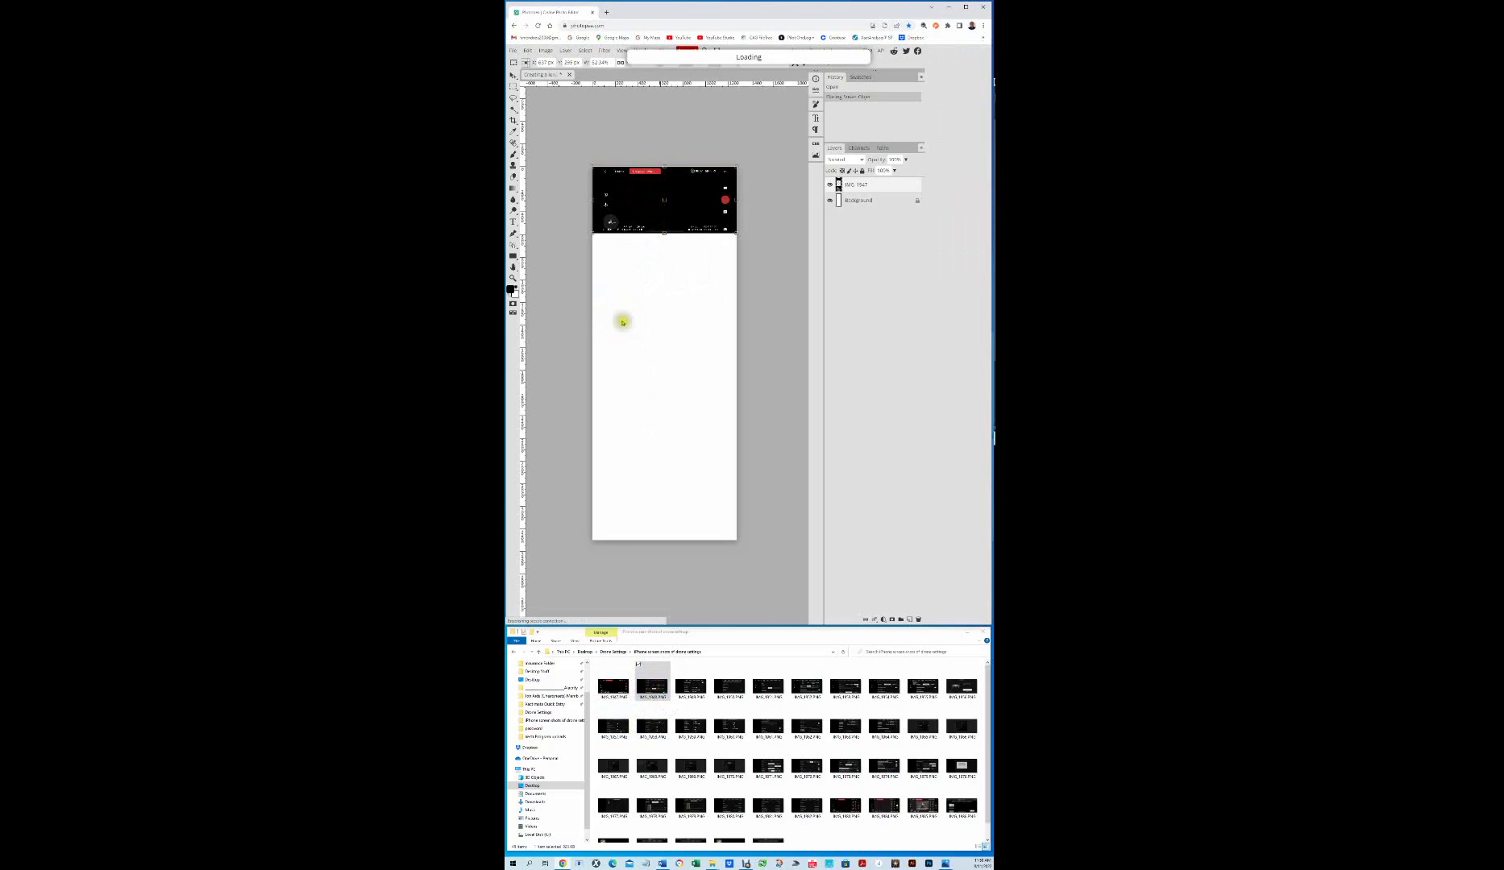
{"action": "left_click_drag", "start_coordinate": [614, 354], "coordinate": [621, 261]}
{"action": "left_click_drag", "start_coordinate": [683, 688], "coordinate": [633, 332]}
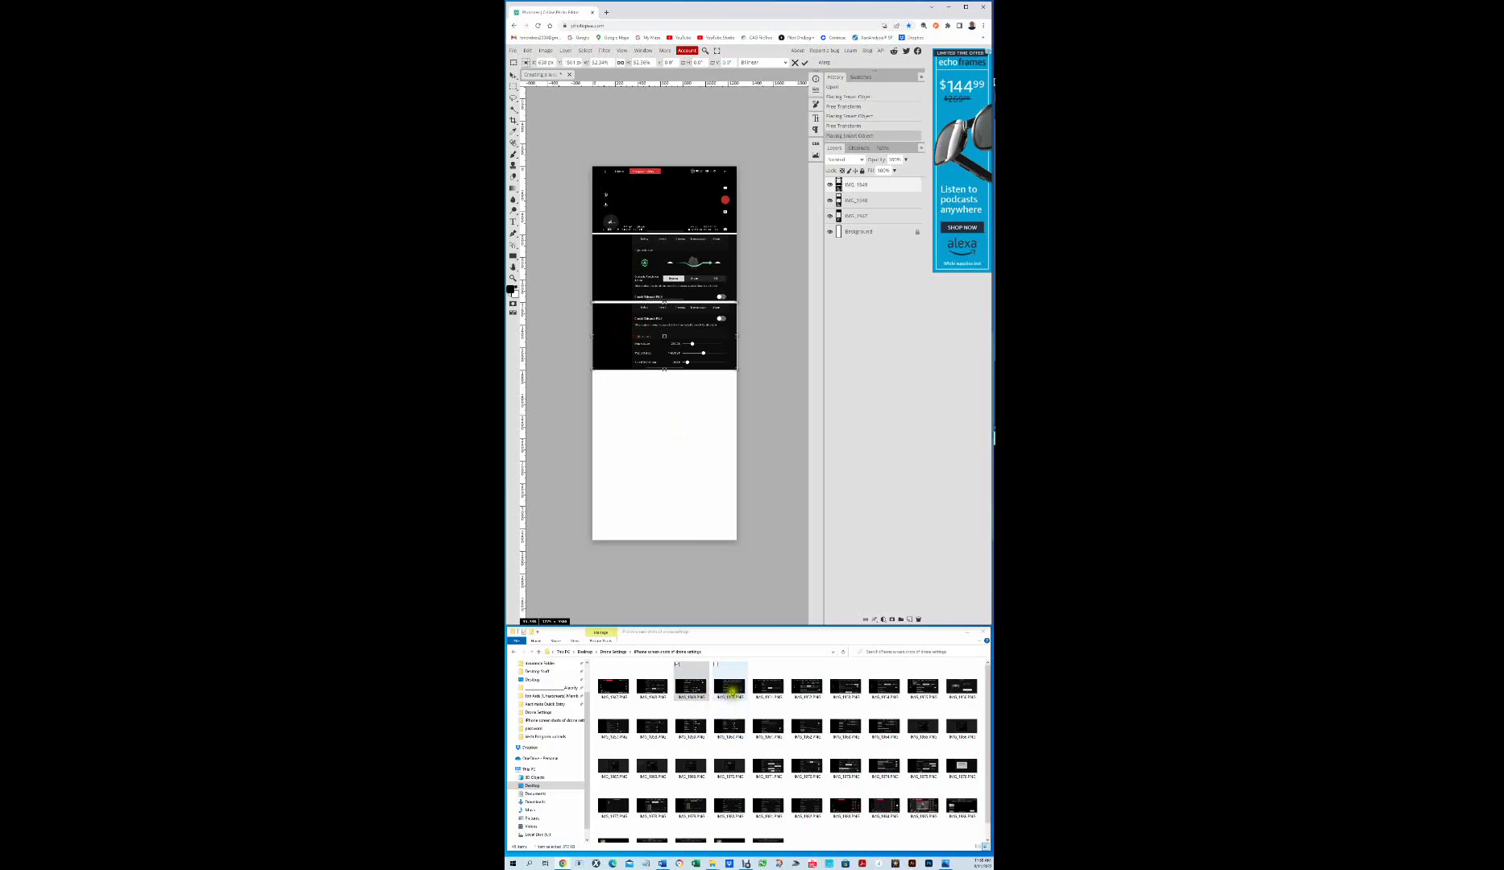
Step: Add IMG_1950, IMG_1951 and IMG_1952, positioning each below the stack down to the canvas bottom
{"action": "left_click", "coordinate": [729, 685]}
{"action": "left_click_drag", "start_coordinate": [730, 685], "coordinate": [640, 436]}
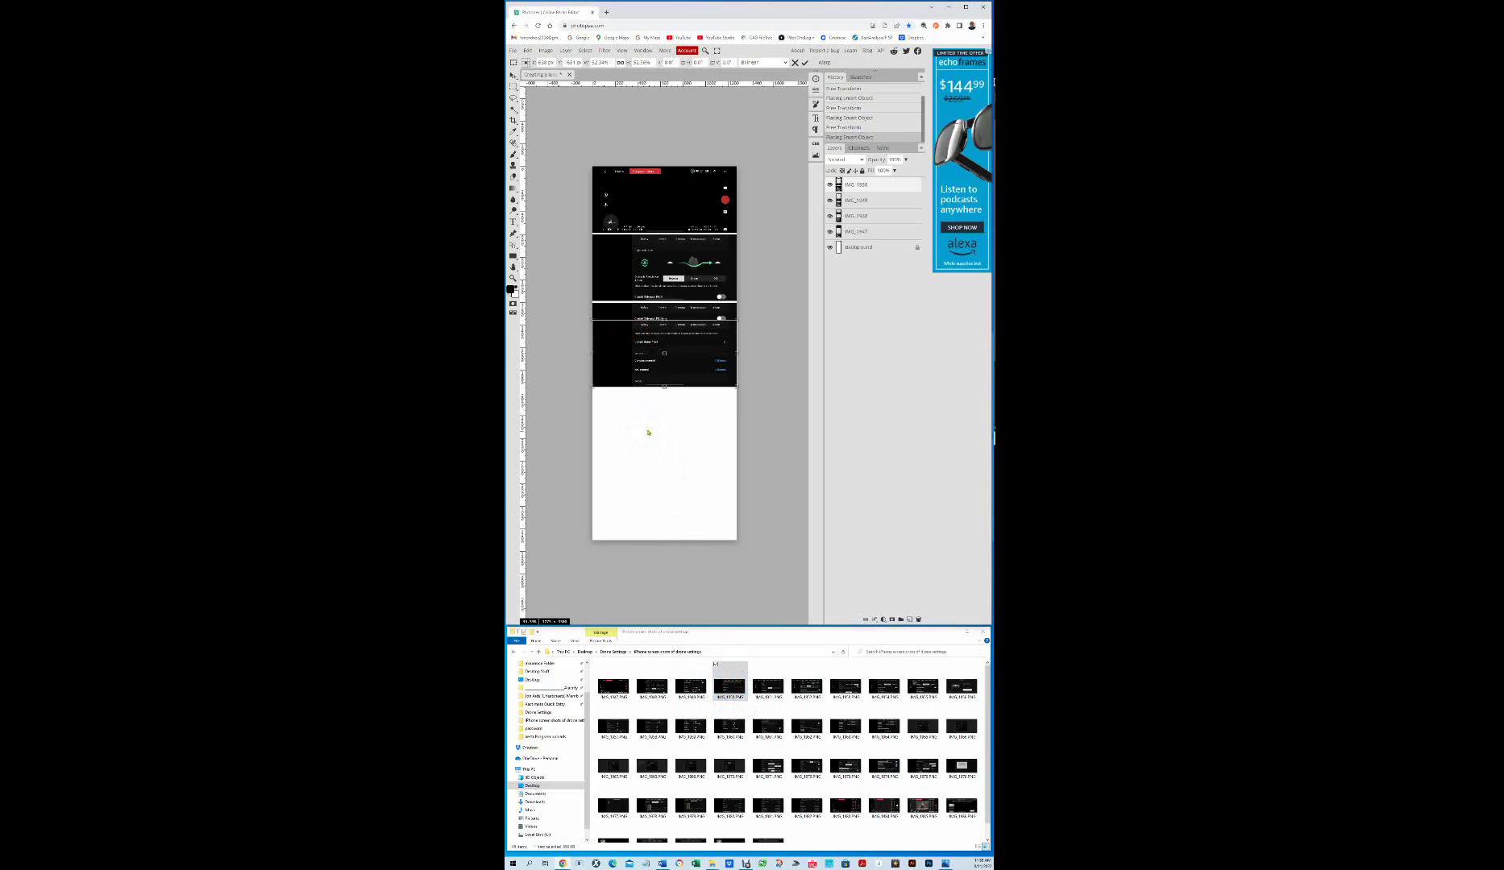
{"action": "left_click_drag", "start_coordinate": [638, 369], "coordinate": [647, 432]}
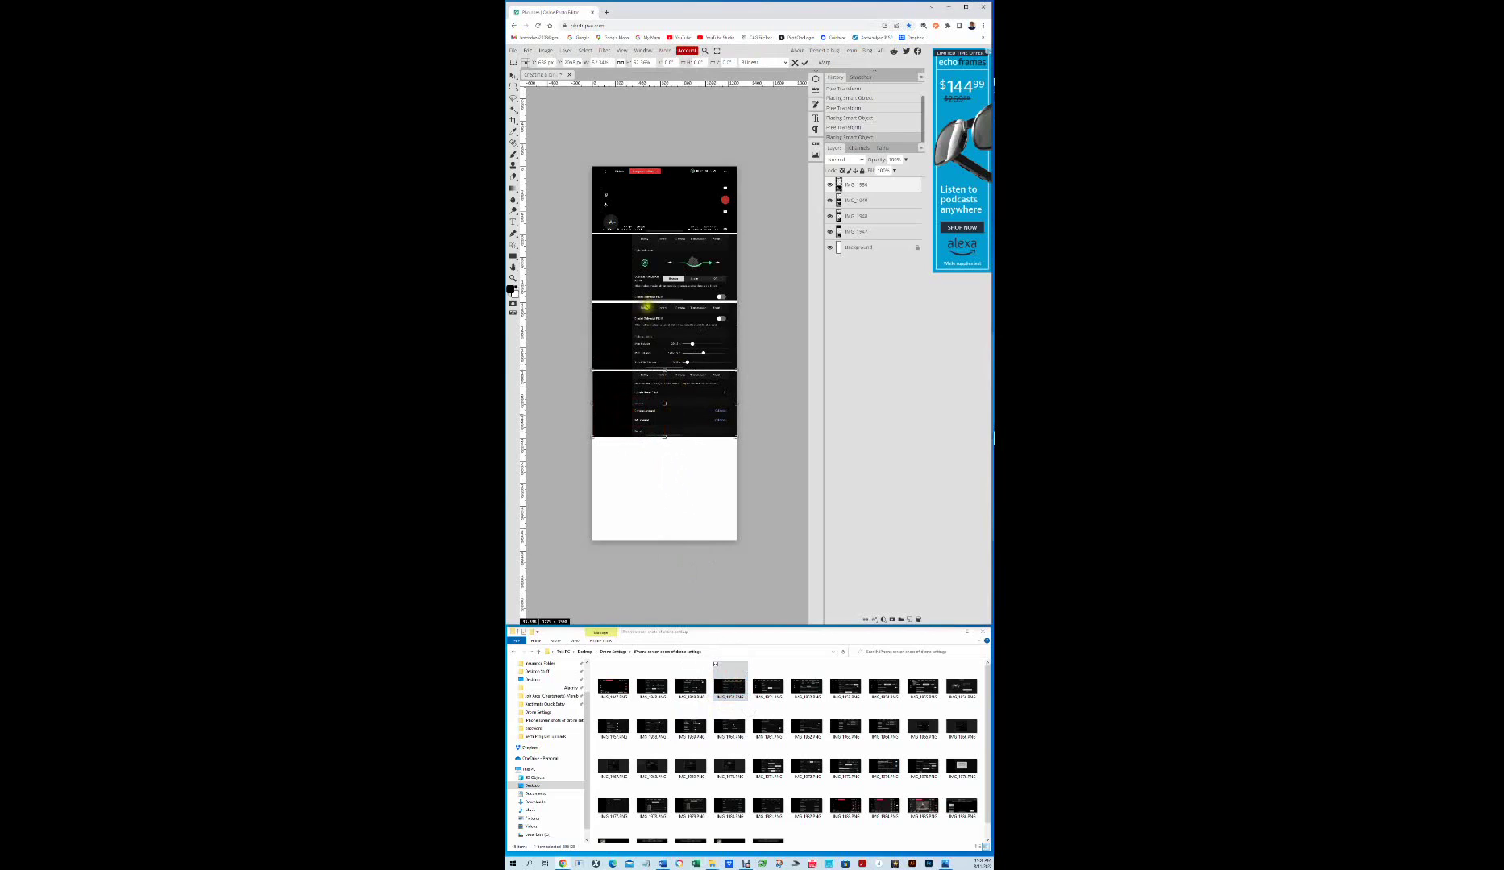
{"action": "left_click", "coordinate": [768, 687]}
{"action": "left_click_drag", "start_coordinate": [767, 687], "coordinate": [637, 503]}
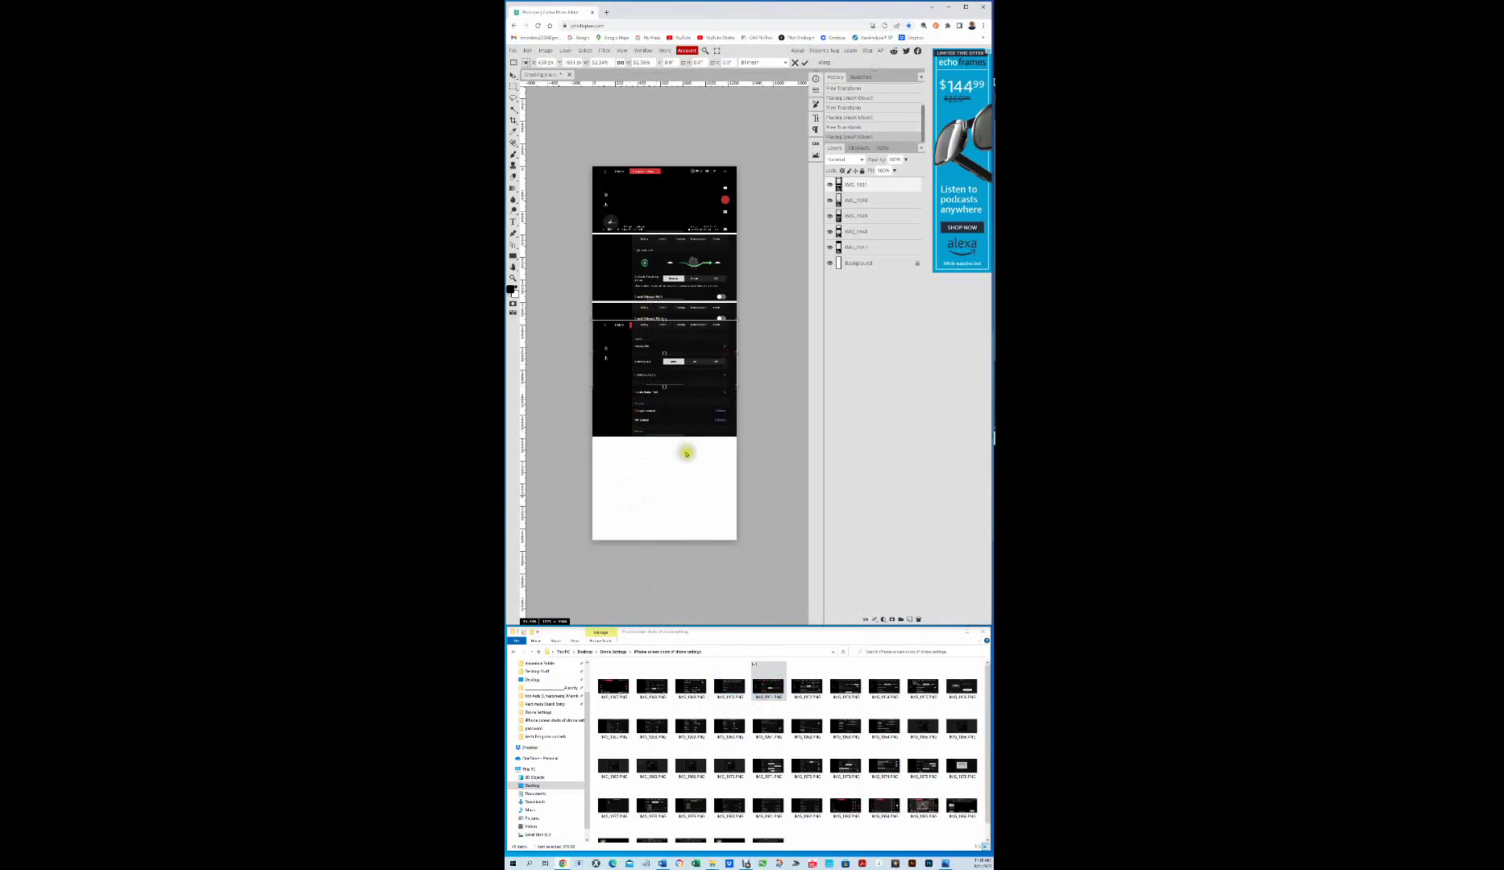
{"action": "left_click_drag", "start_coordinate": [631, 365], "coordinate": [643, 498]}
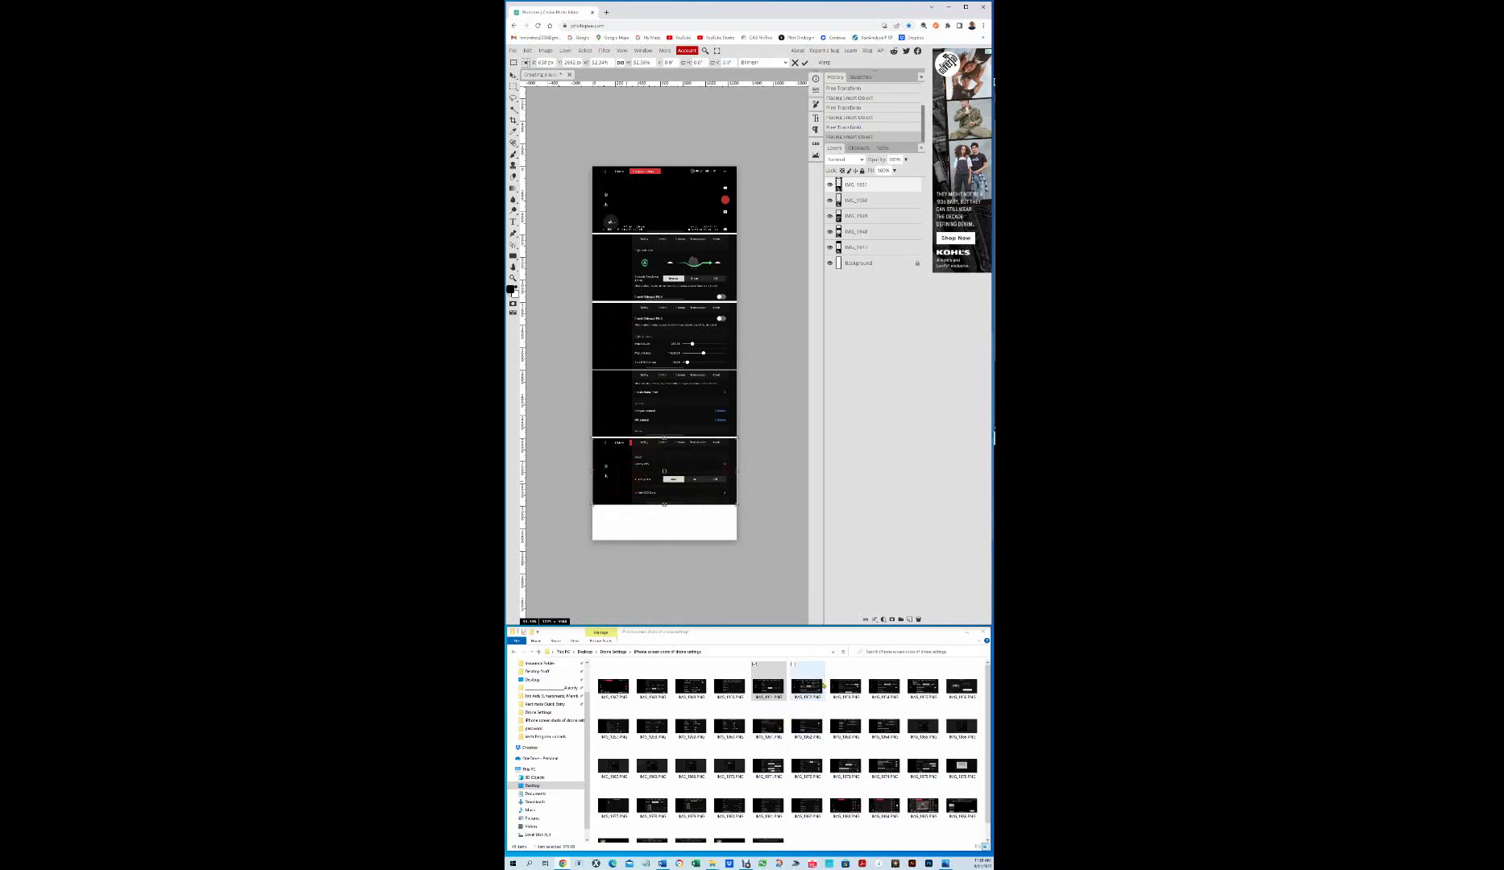
{"action": "left_click_drag", "start_coordinate": [806, 685], "coordinate": [641, 536]}
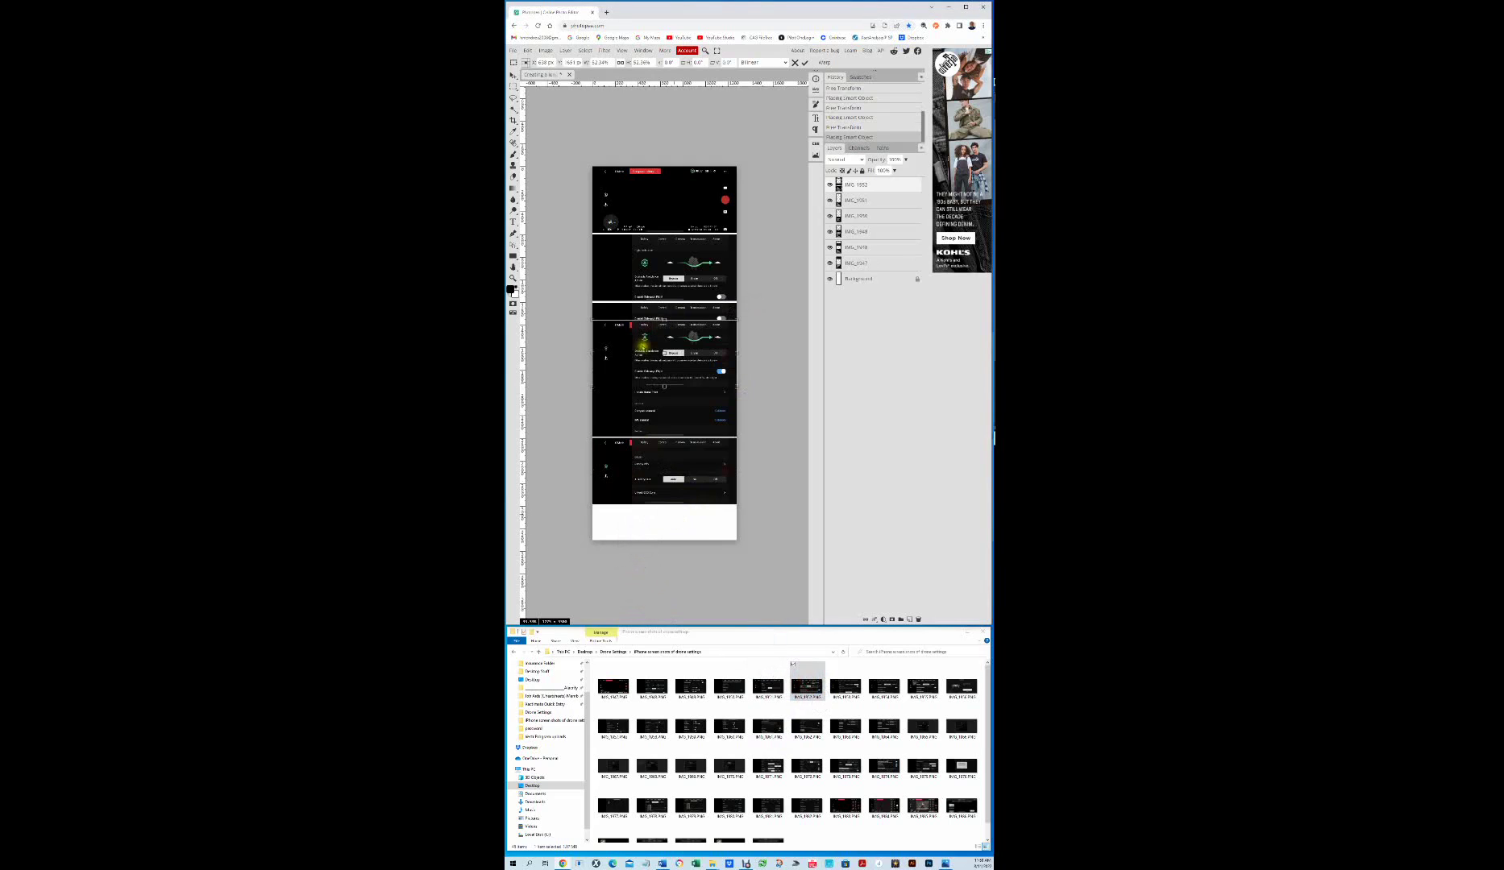
{"action": "left_click_drag", "start_coordinate": [644, 343], "coordinate": [658, 551]}
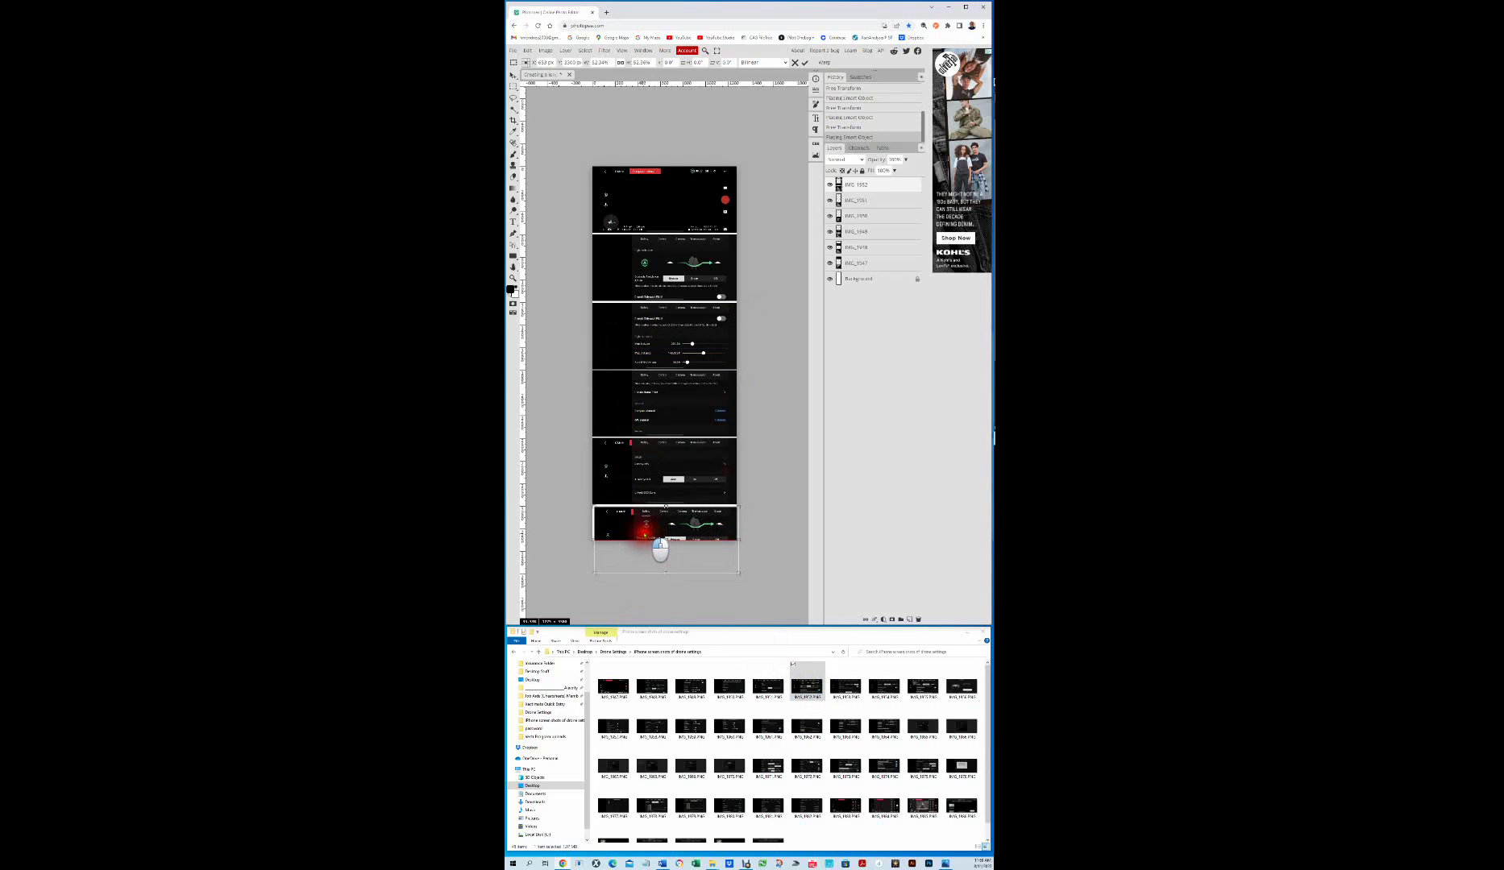
Step: In Canvas Size, anchor at top centre, switch units to inches and replace the Height value
{"action": "left_click", "coordinate": [548, 51]}
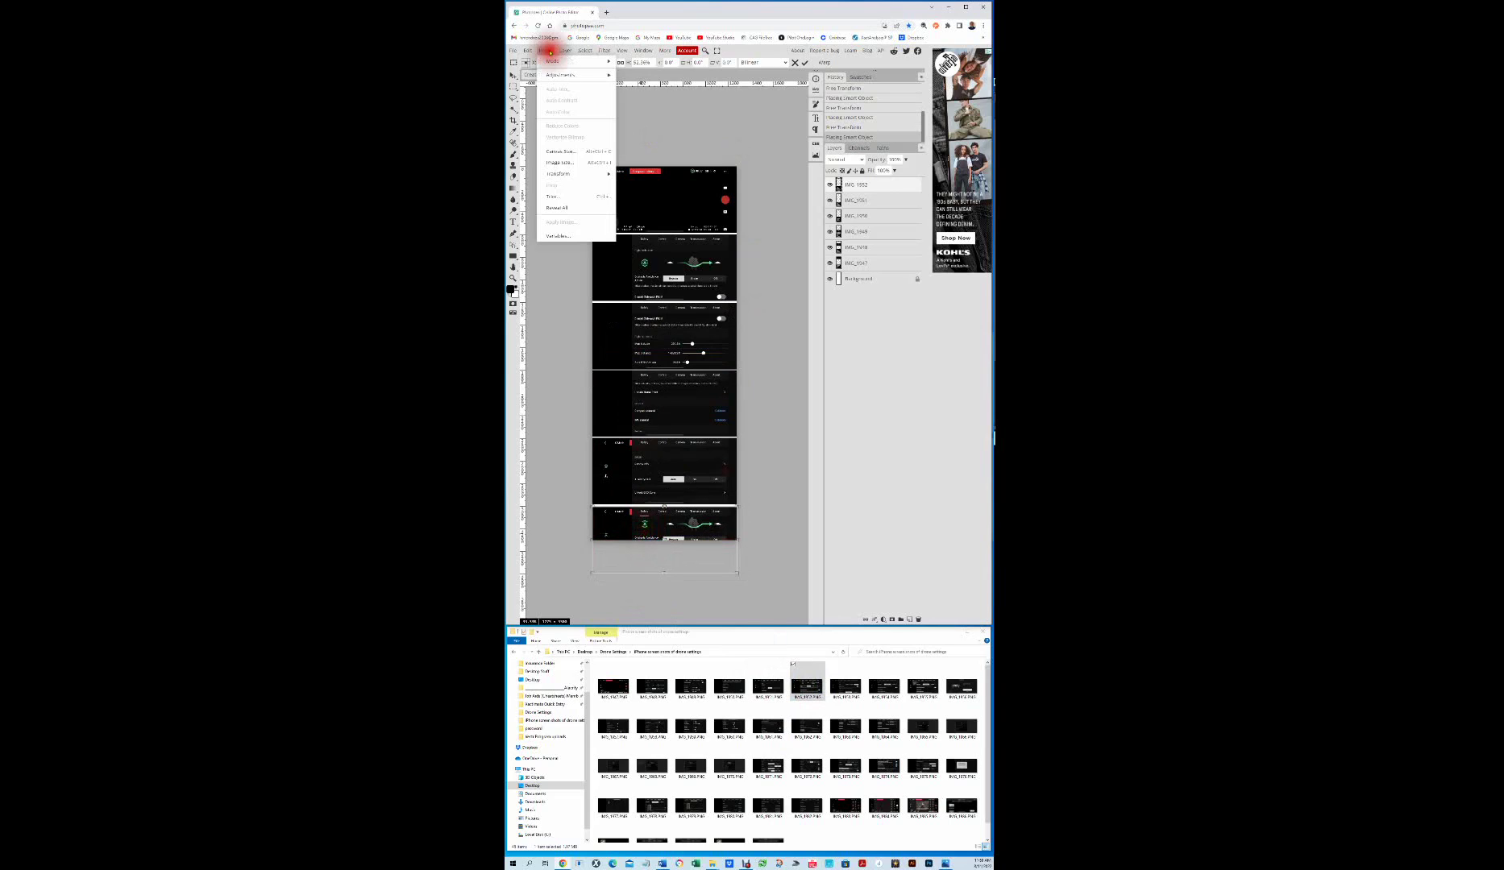
{"action": "left_click", "coordinate": [574, 150]}
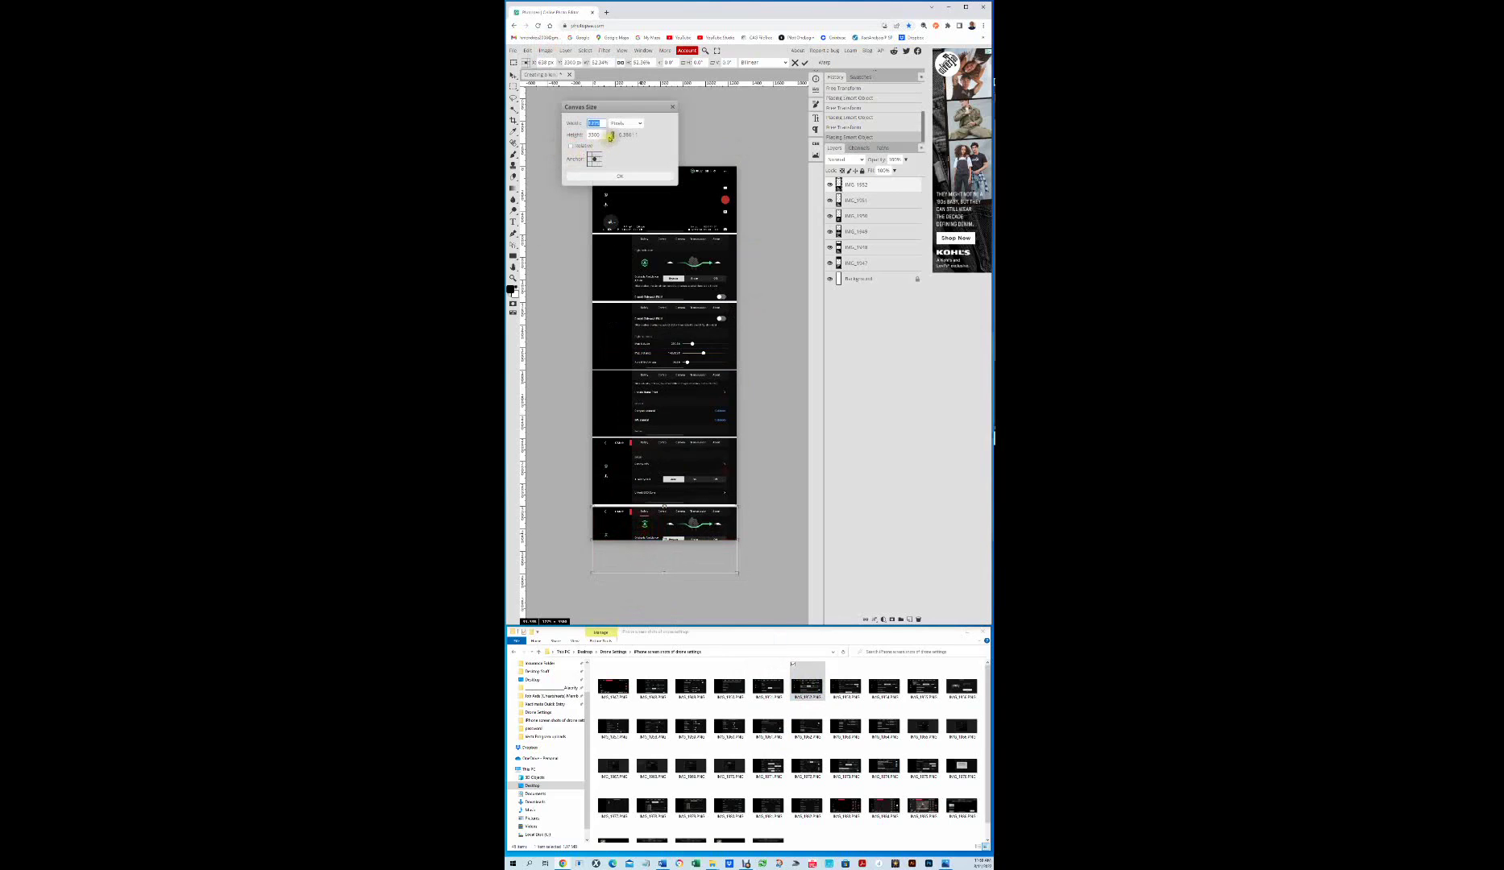
{"action": "left_click", "coordinate": [604, 157]}
{"action": "left_click", "coordinate": [594, 153]}
{"action": "left_click", "coordinate": [627, 123]}
{"action": "left_click", "coordinate": [622, 151]}
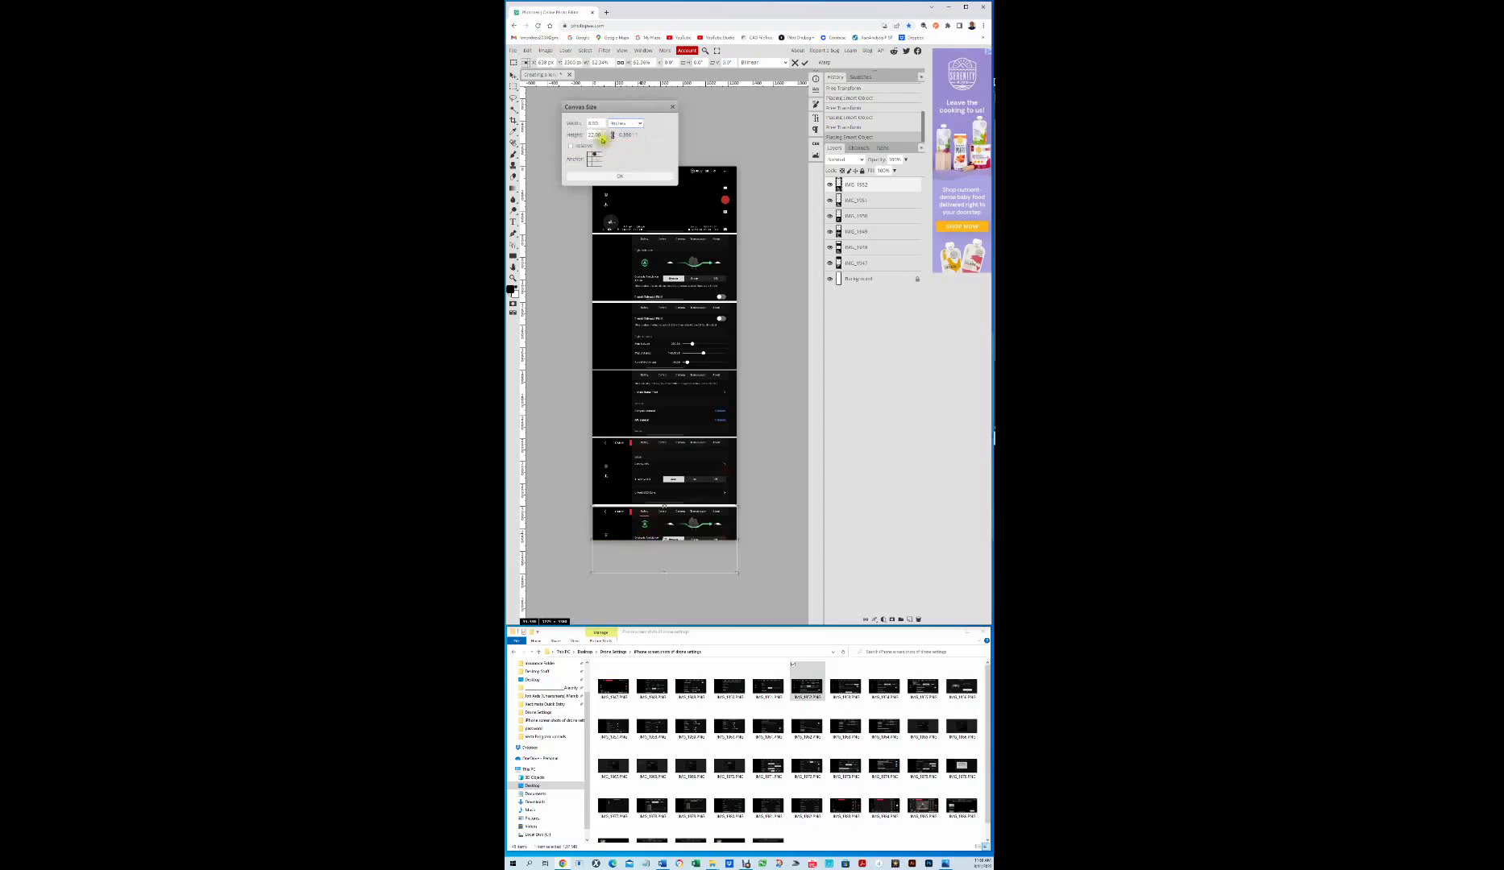
{"action": "left_click_drag", "start_coordinate": [604, 135], "coordinate": [559, 139]}
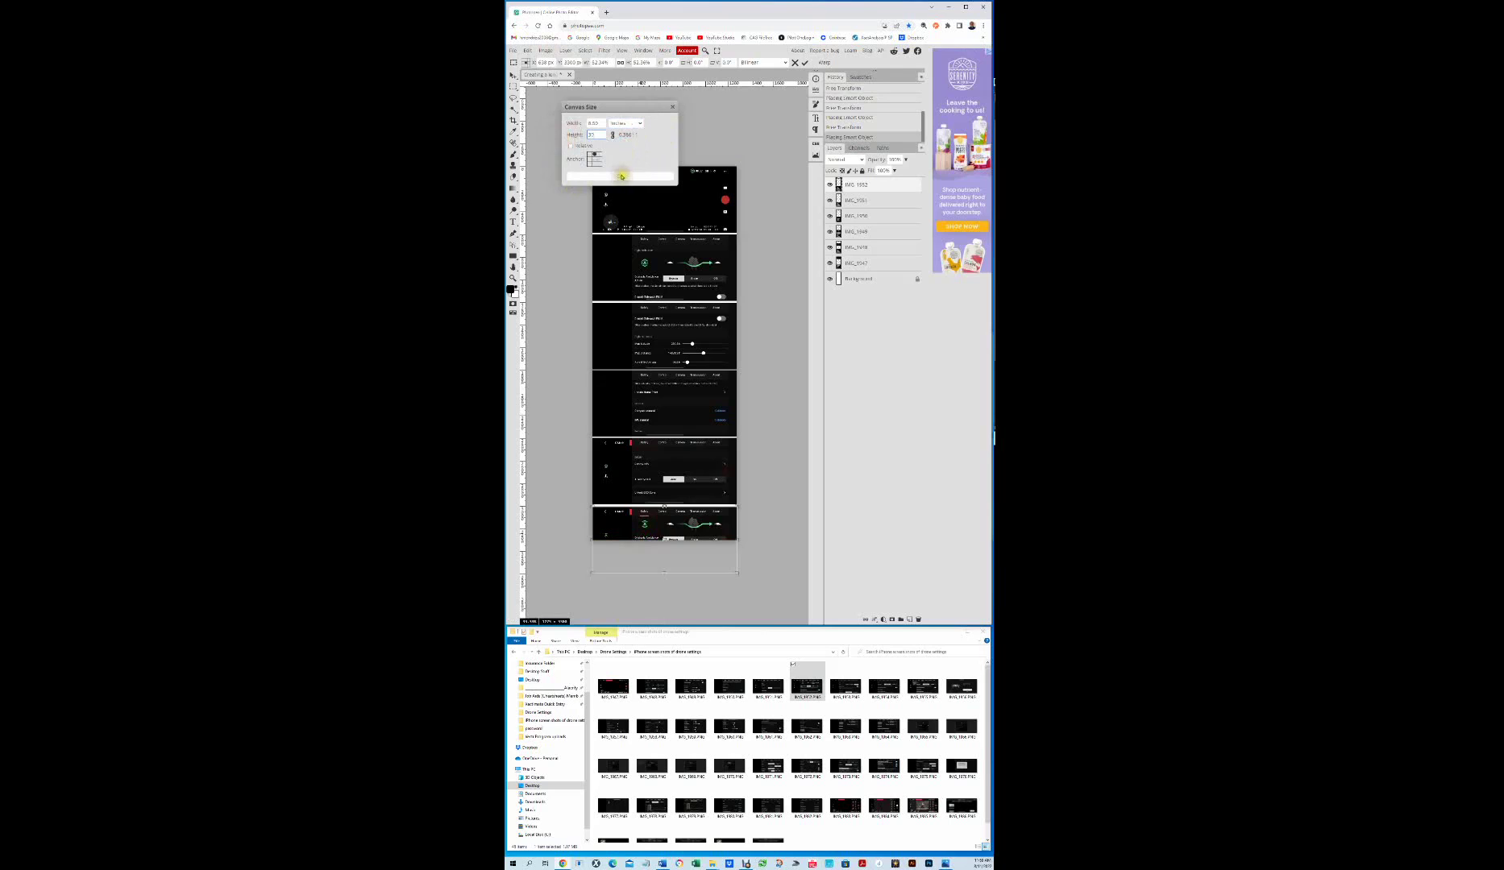
Step: Apply the taller canvas, then add IMG_1953 at the bottom and delete it again
{"action": "left_click", "coordinate": [622, 176]}
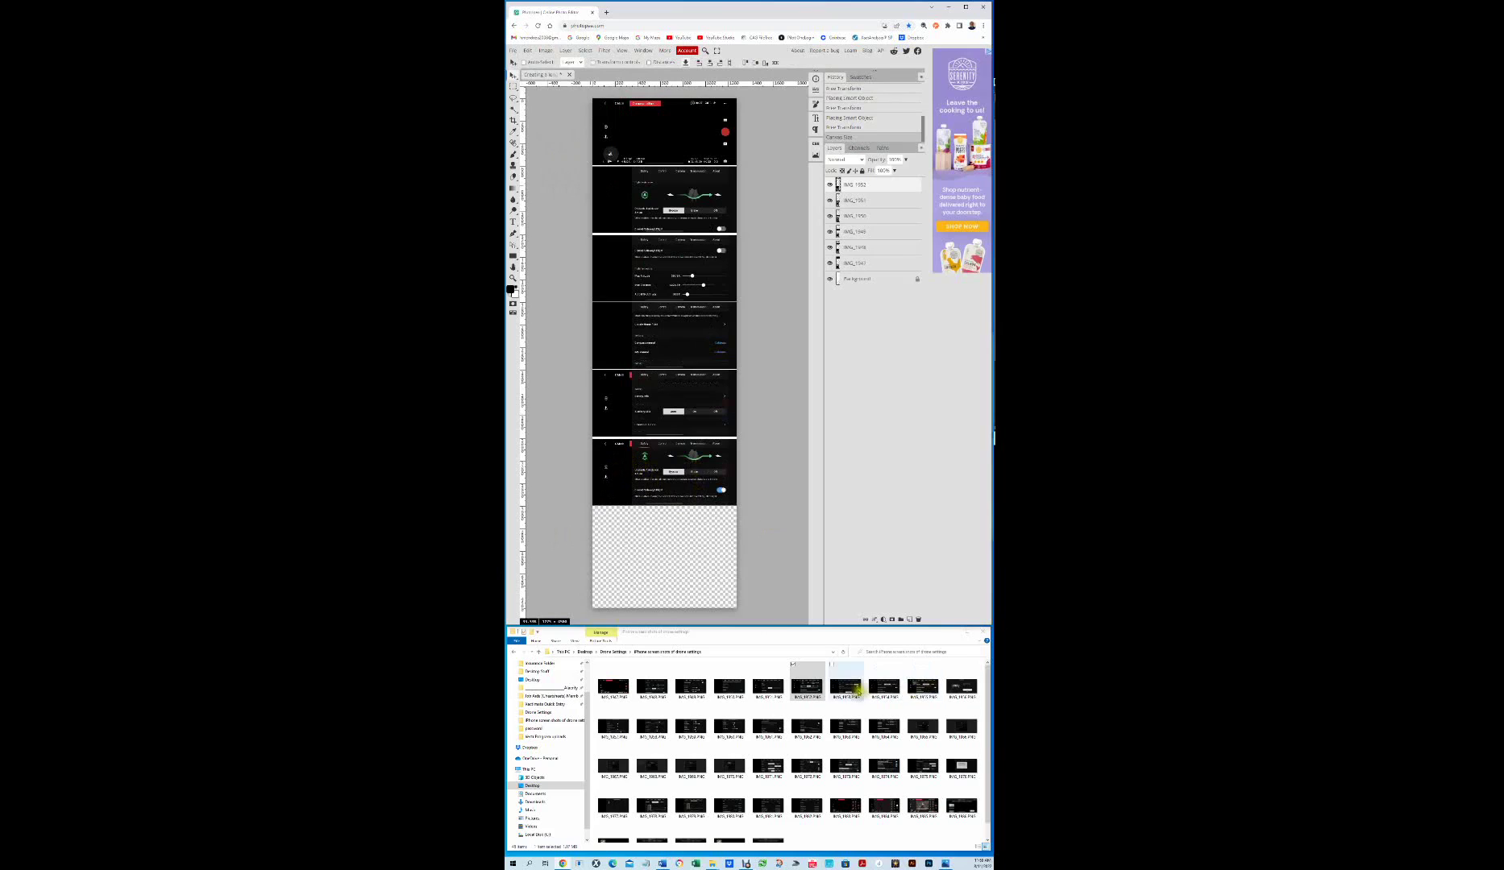
{"action": "left_click_drag", "start_coordinate": [845, 687], "coordinate": [652, 562]}
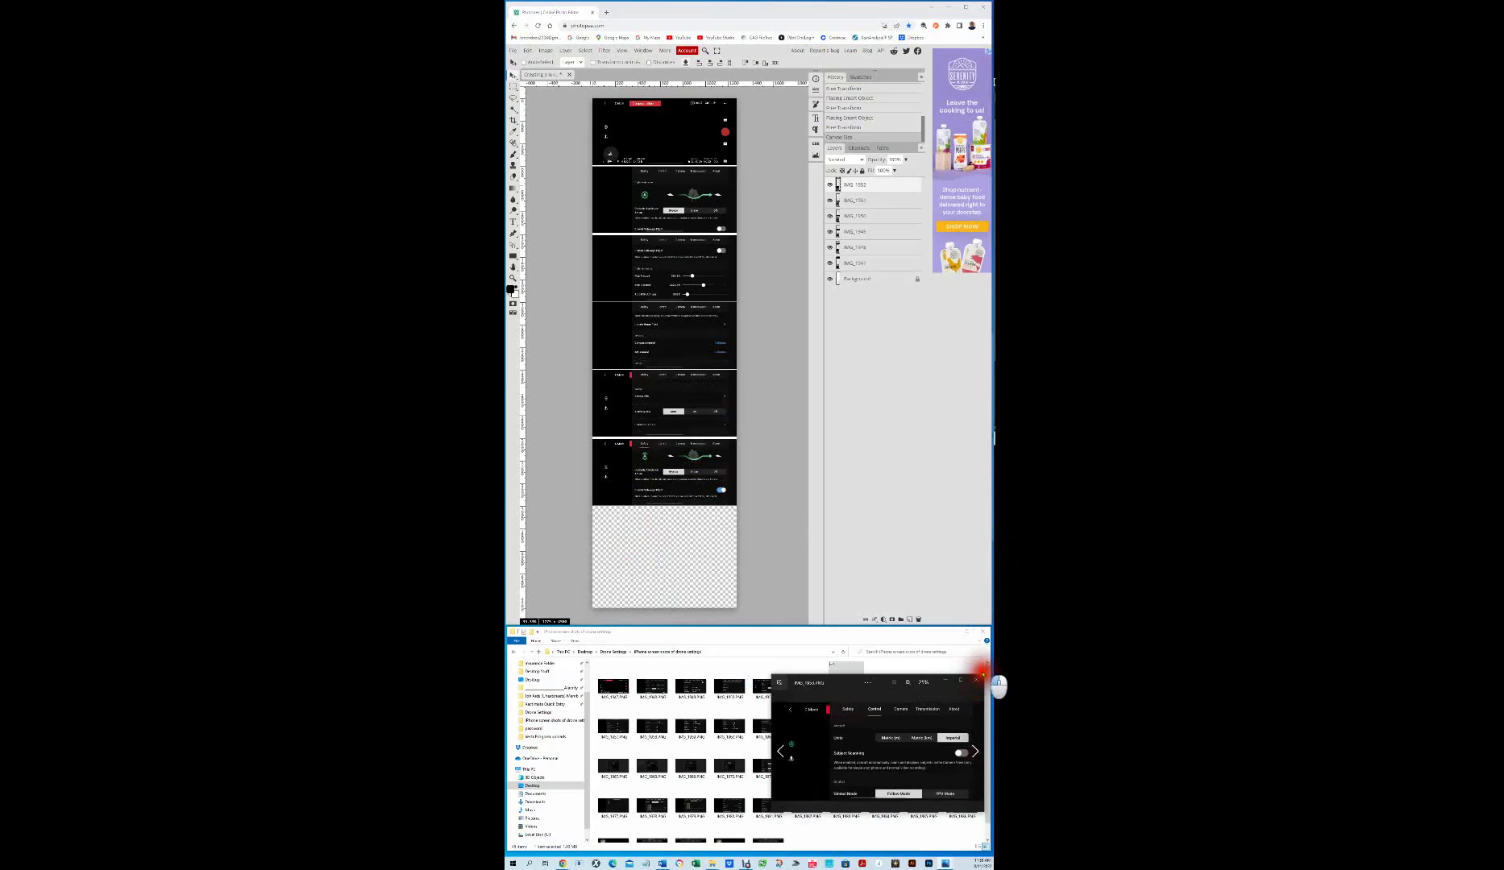
{"action": "left_click", "coordinate": [977, 681]}
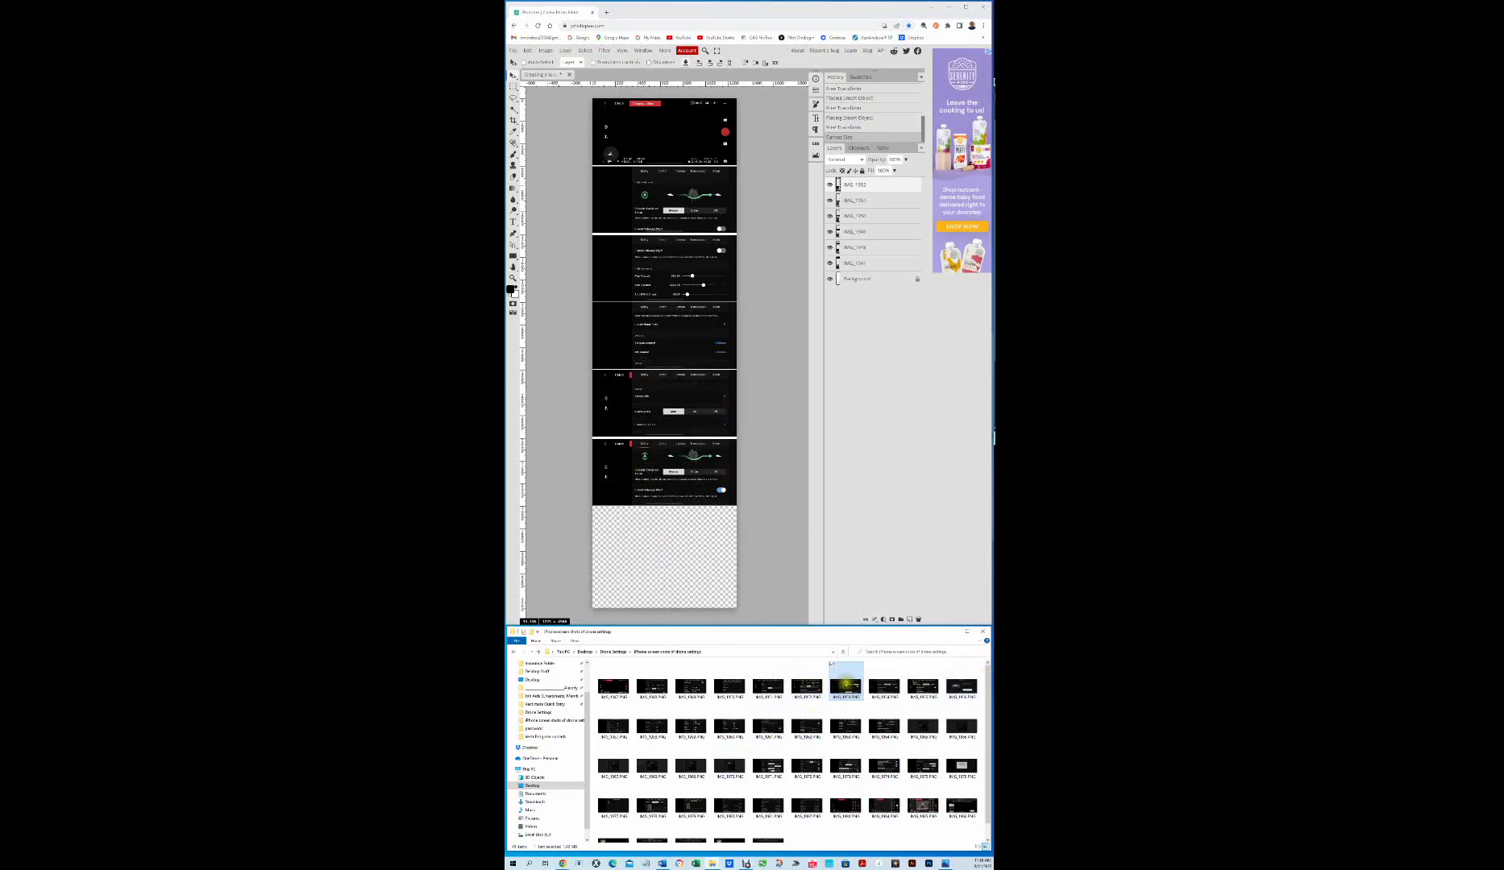
{"action": "left_click_drag", "start_coordinate": [842, 683], "coordinate": [631, 567]}
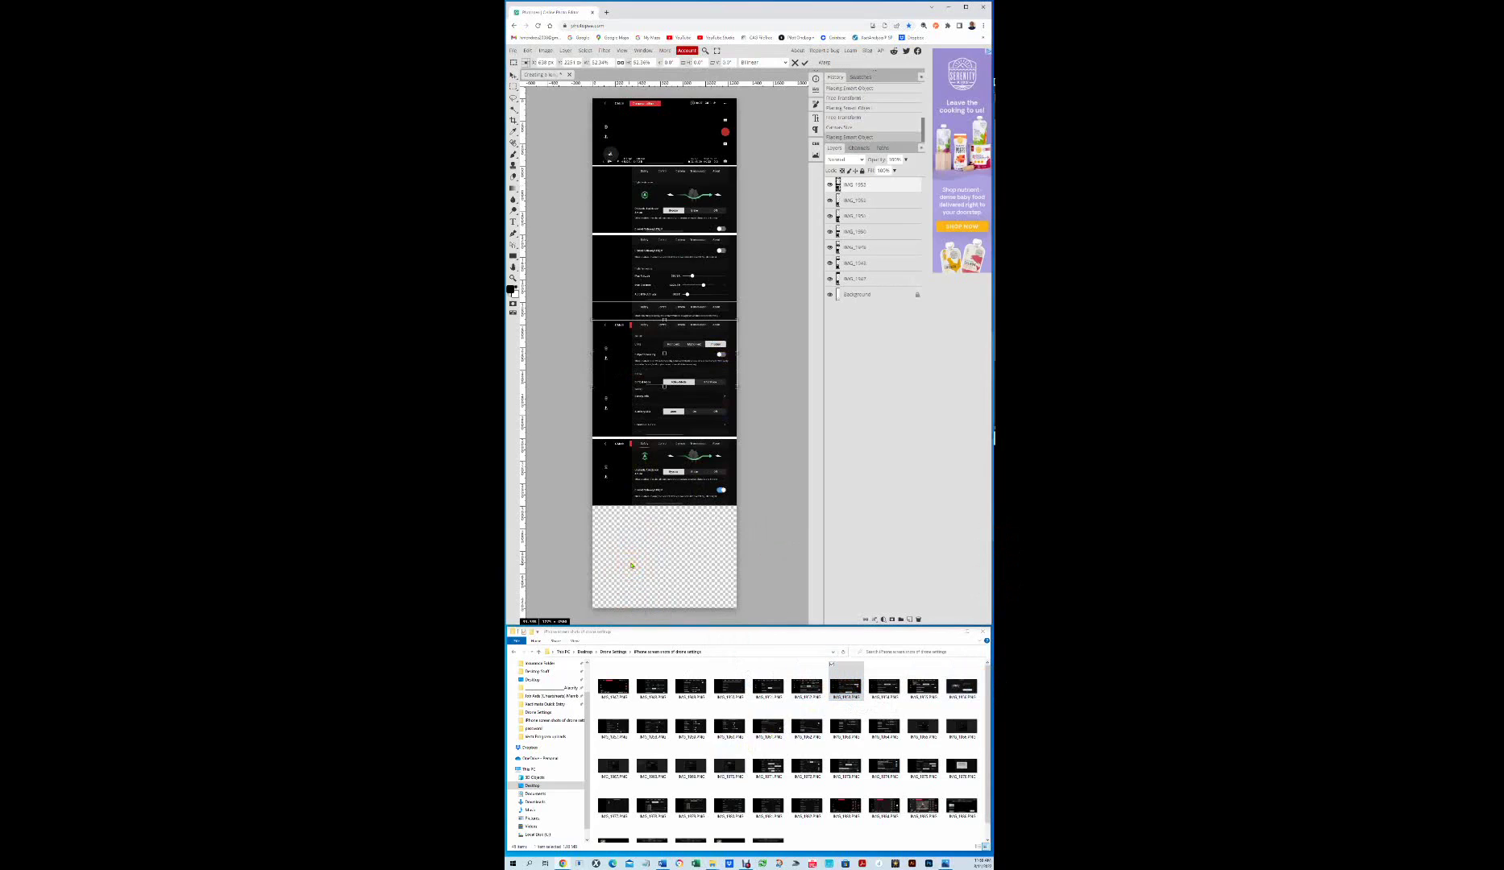
{"action": "left_click_drag", "start_coordinate": [637, 355], "coordinate": [646, 567]}
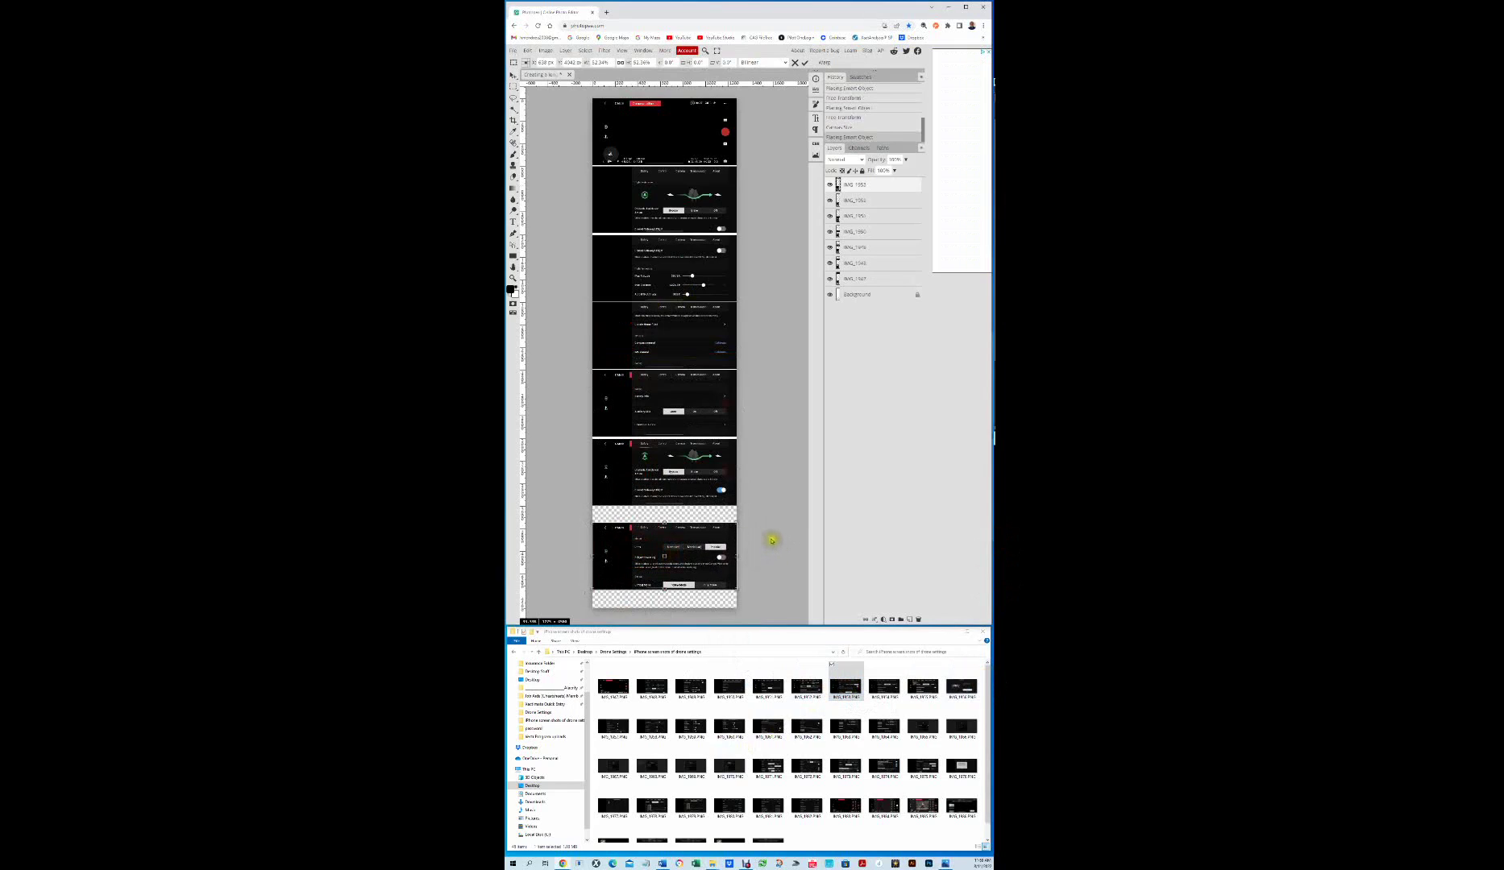
{"action": "scroll", "coordinate": [651, 569], "scroll_direction": "up", "scroll_amount": 5}
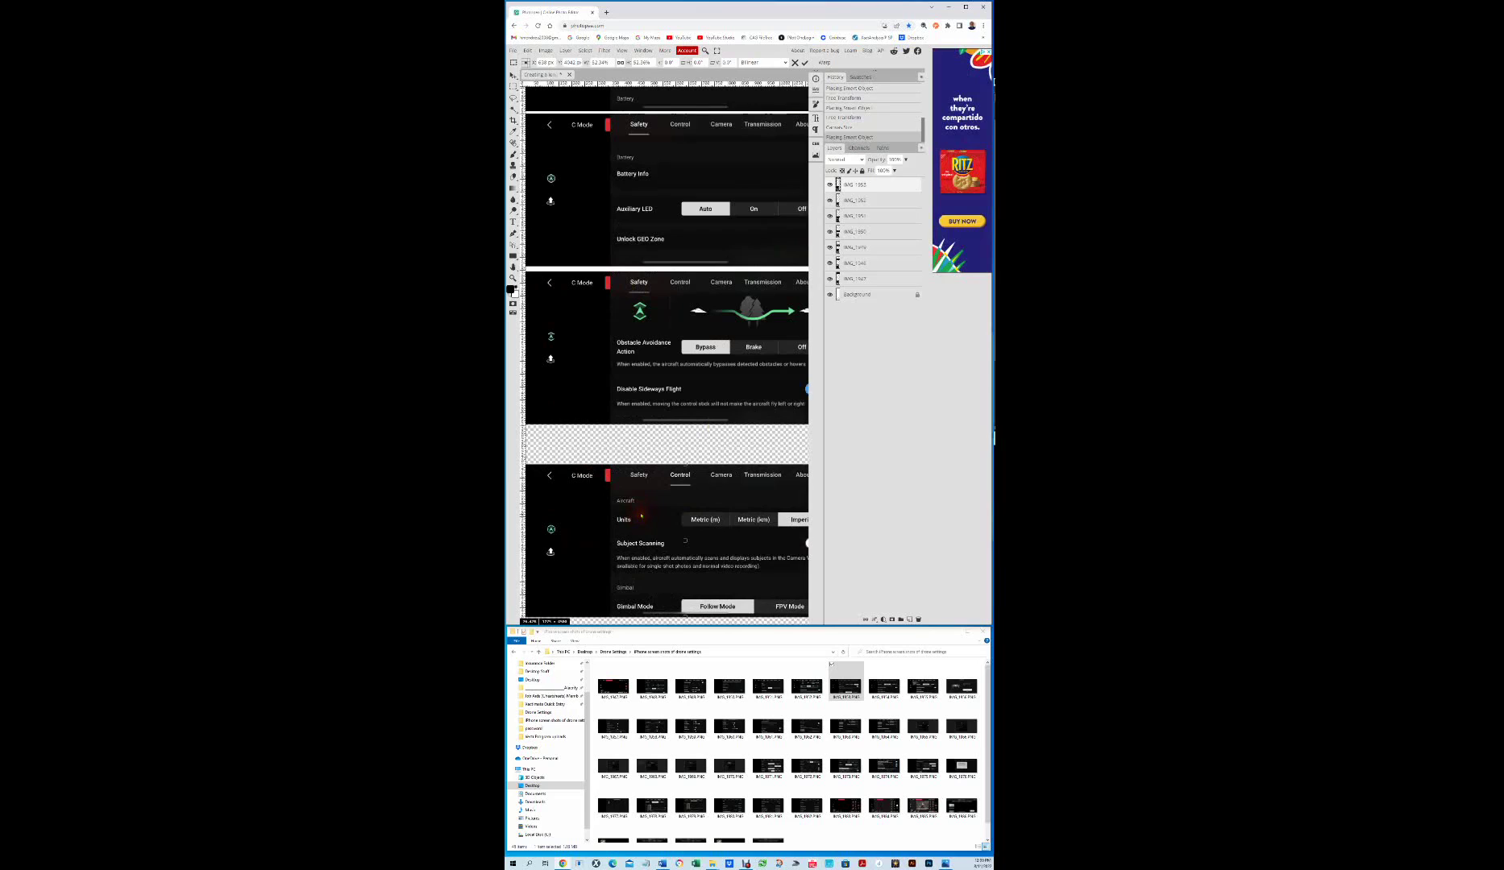
{"action": "key", "text": "Delete"}
{"action": "scroll", "coordinate": [642, 516], "scroll_direction": "down", "scroll_amount": 3}
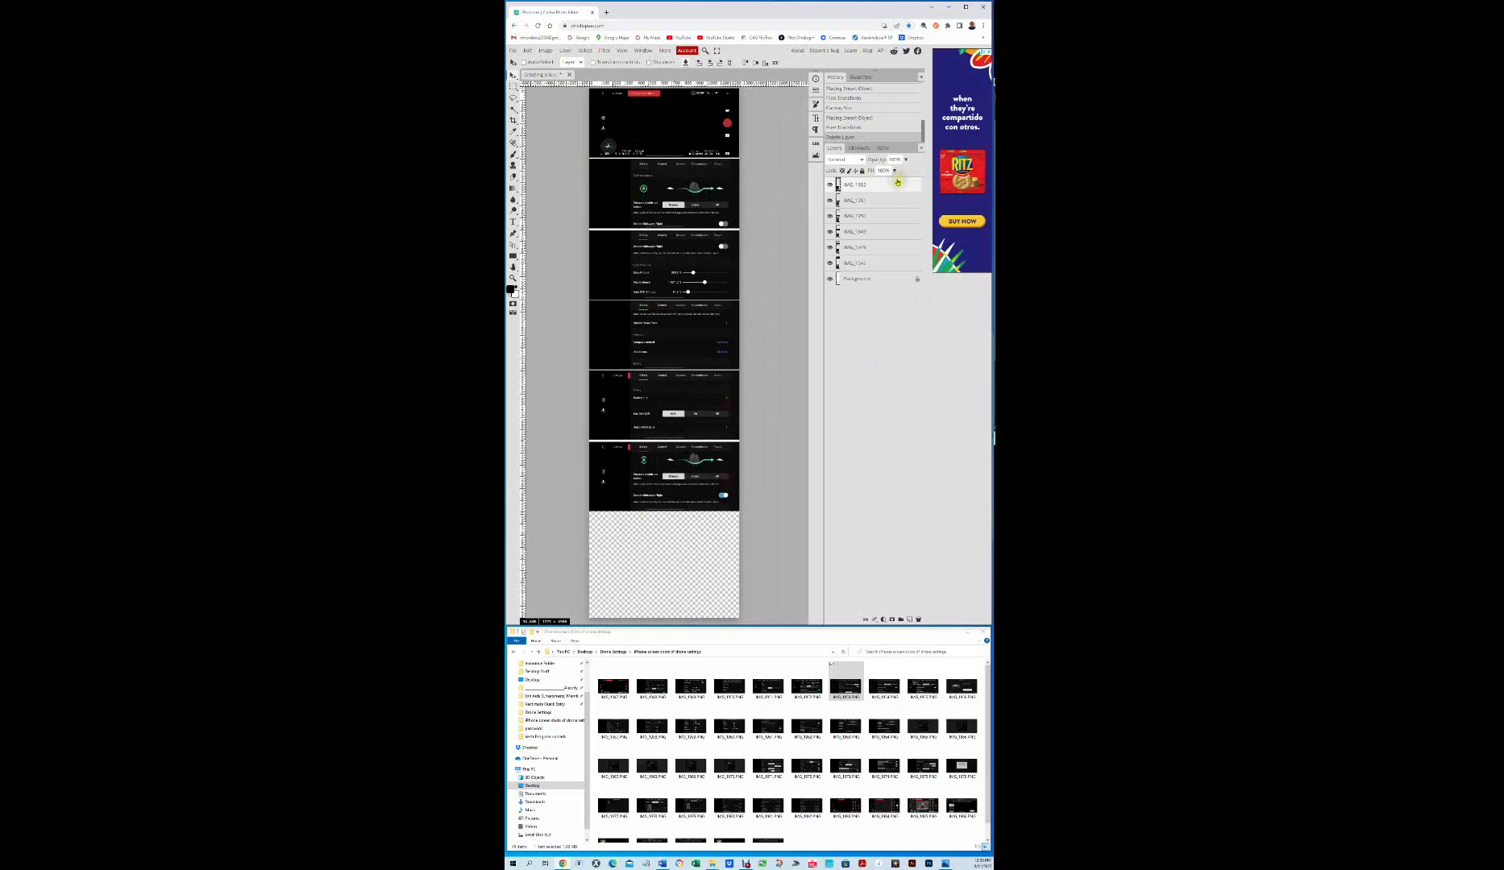
Step: Use Flatten Image from the IMG_1949 layer's menu, then collapse the side panels for room
{"action": "right_click", "coordinate": [872, 231]}
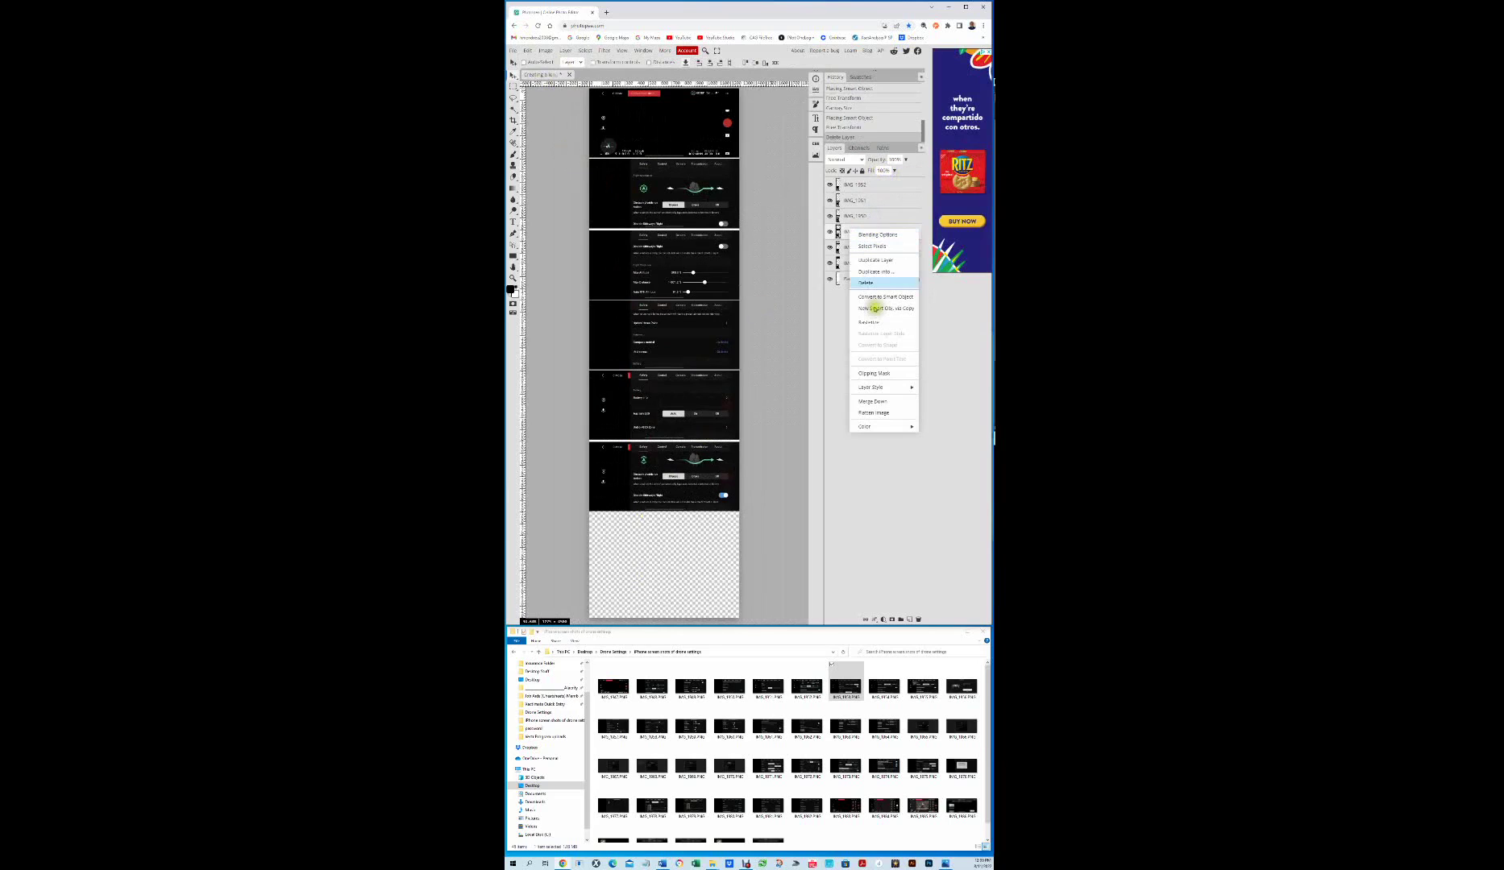
{"action": "left_click", "coordinate": [874, 413]}
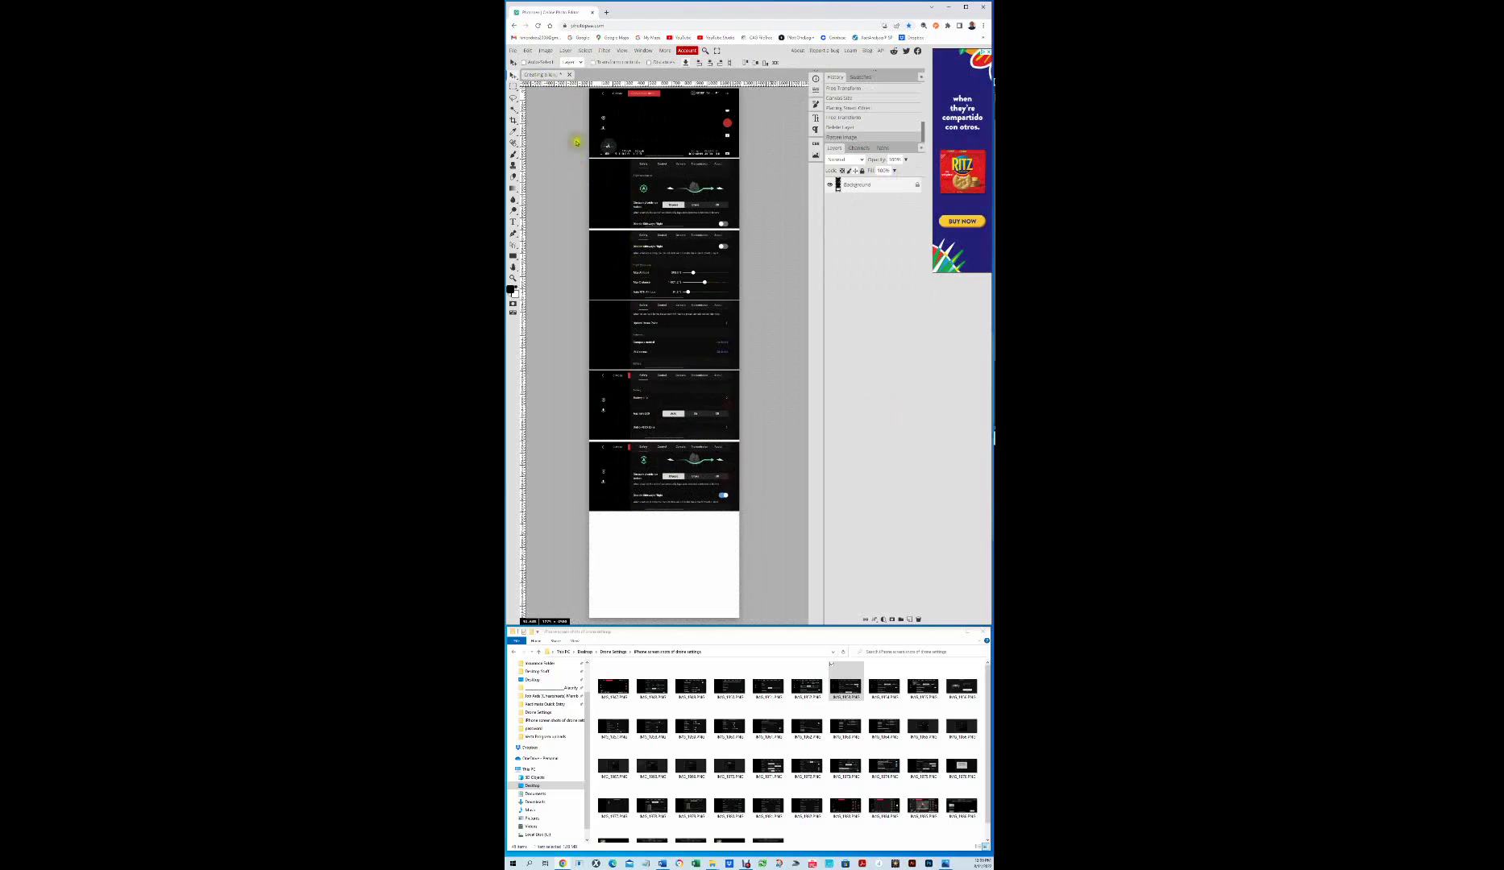
{"action": "scroll", "coordinate": [587, 226], "scroll_direction": "left", "scroll_amount": 5}
{"action": "scroll", "coordinate": [587, 226], "scroll_direction": "right", "scroll_amount": 7}
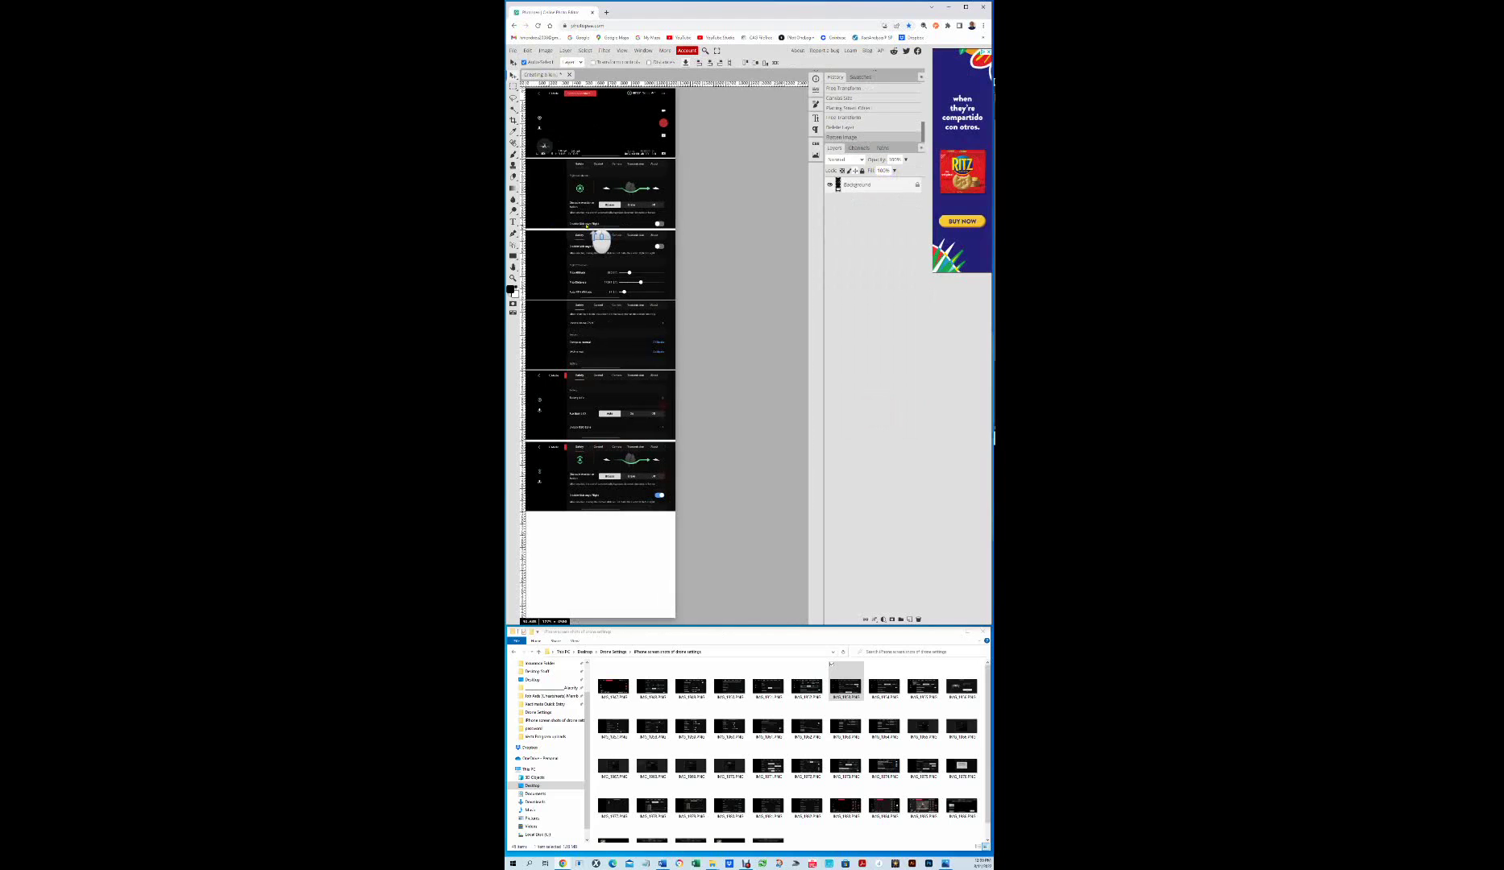
{"action": "scroll", "coordinate": [587, 226], "scroll_direction": "left", "scroll_amount": 3}
{"action": "scroll", "coordinate": [691, 220], "scroll_direction": "up", "scroll_amount": 3}
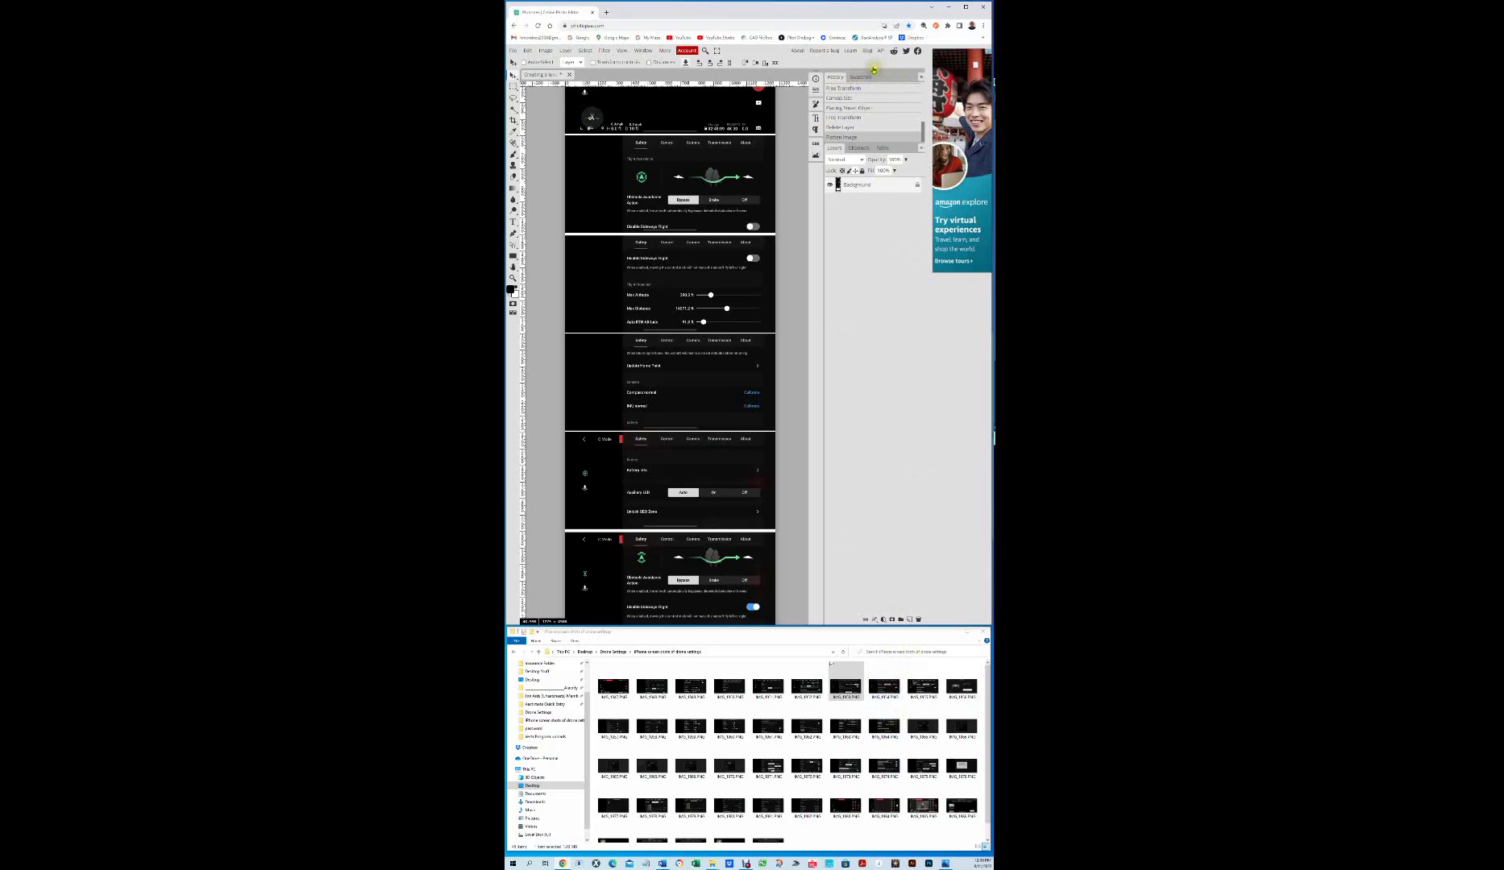
{"action": "left_click", "coordinate": [875, 70]}
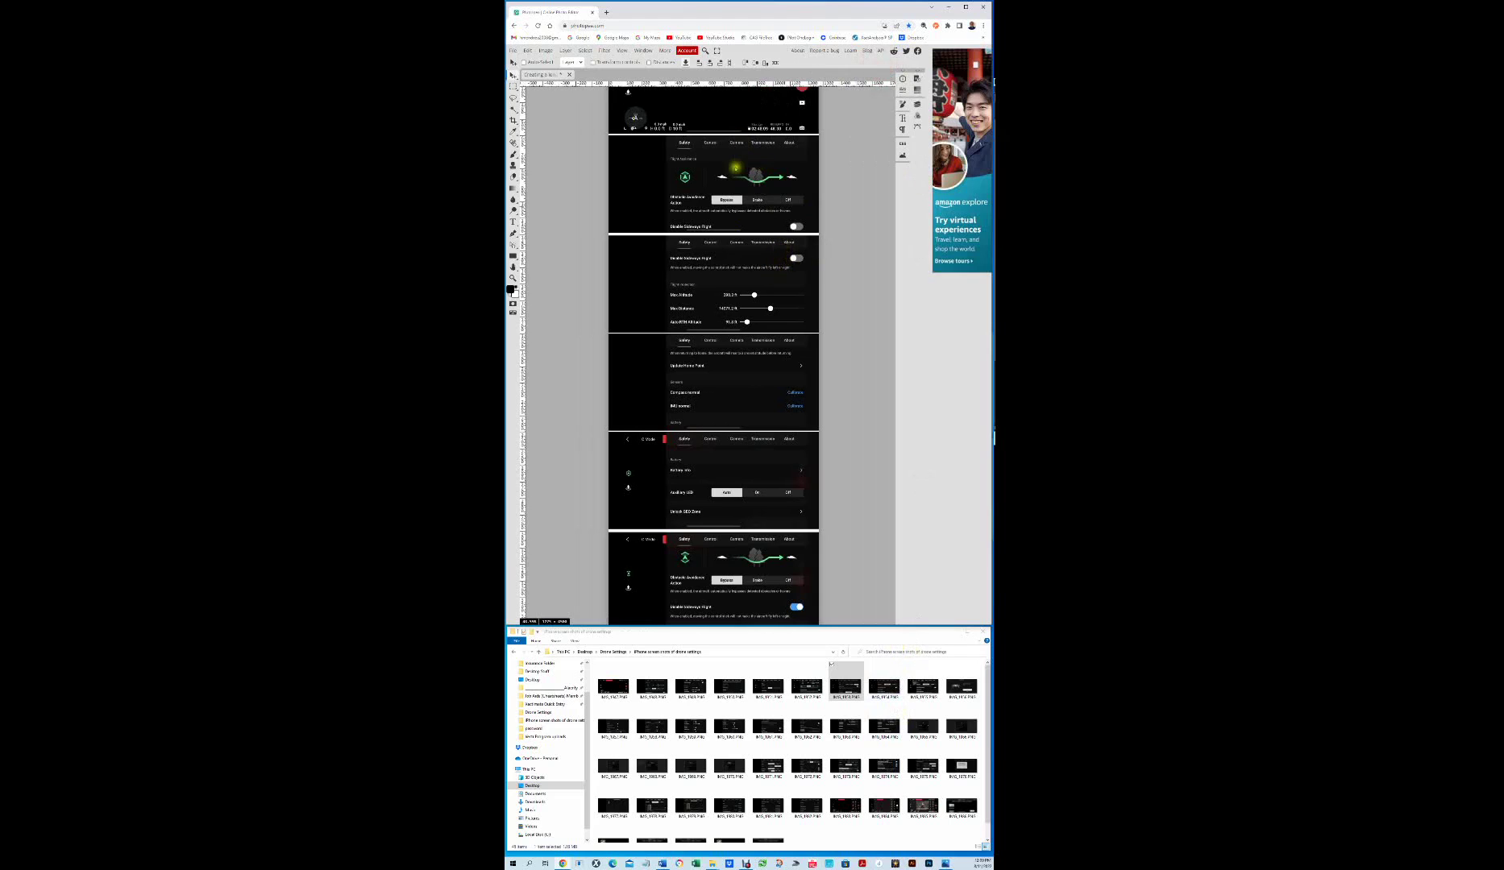
{"action": "scroll", "coordinate": [707, 105], "scroll_direction": "up", "scroll_amount": 5}
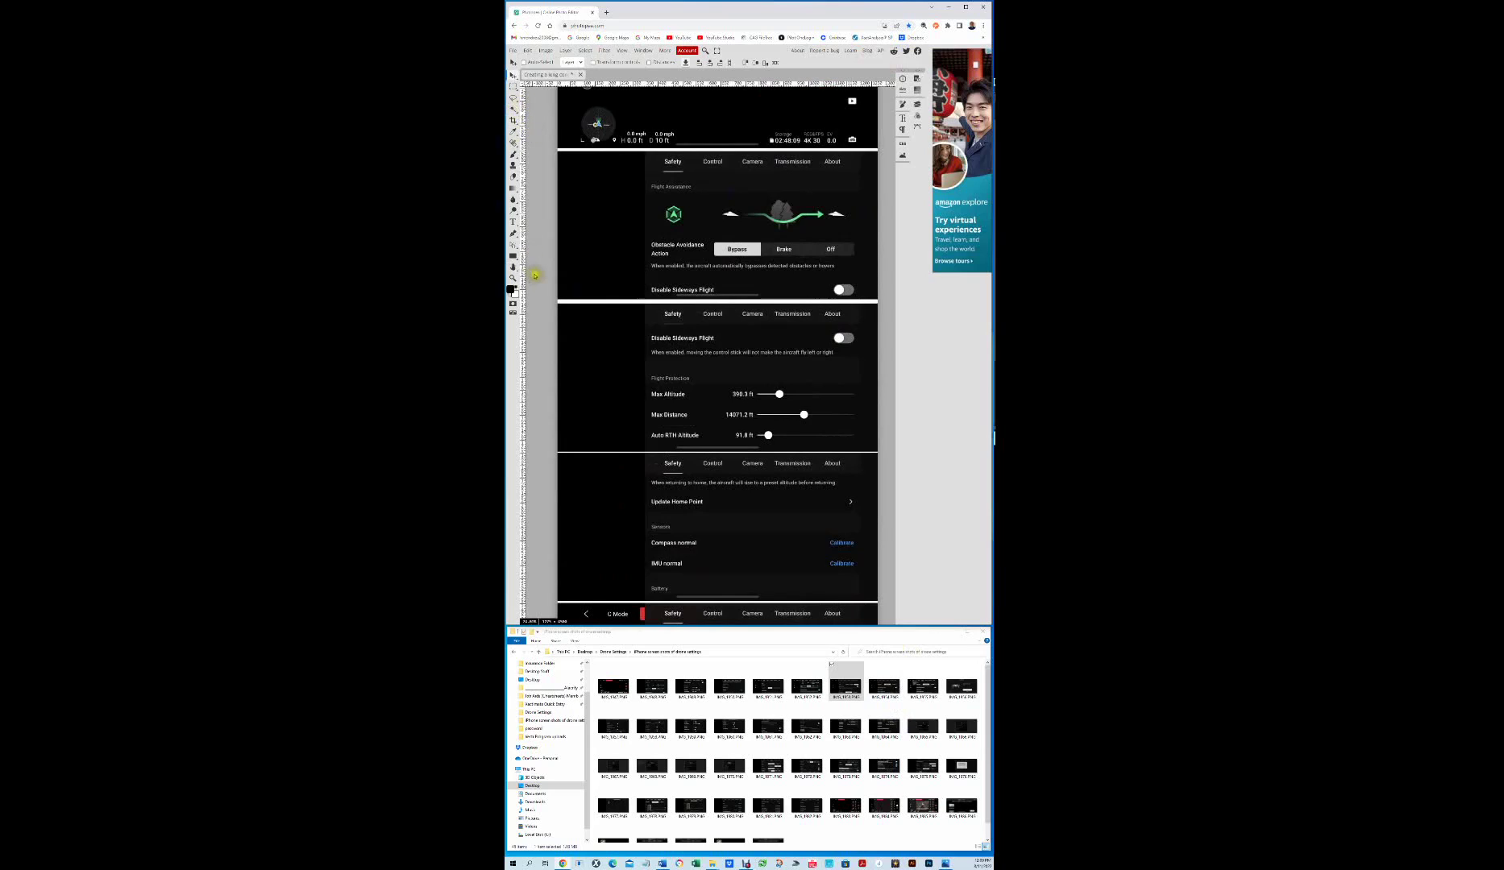
Step: Place horizontal guides around the repeated tab-bar strip, deleting a band near Disable Sideways Flight
{"action": "left_click_drag", "start_coordinate": [600, 81], "coordinate": [514, 287]}
{"action": "left_click", "coordinate": [513, 85]}
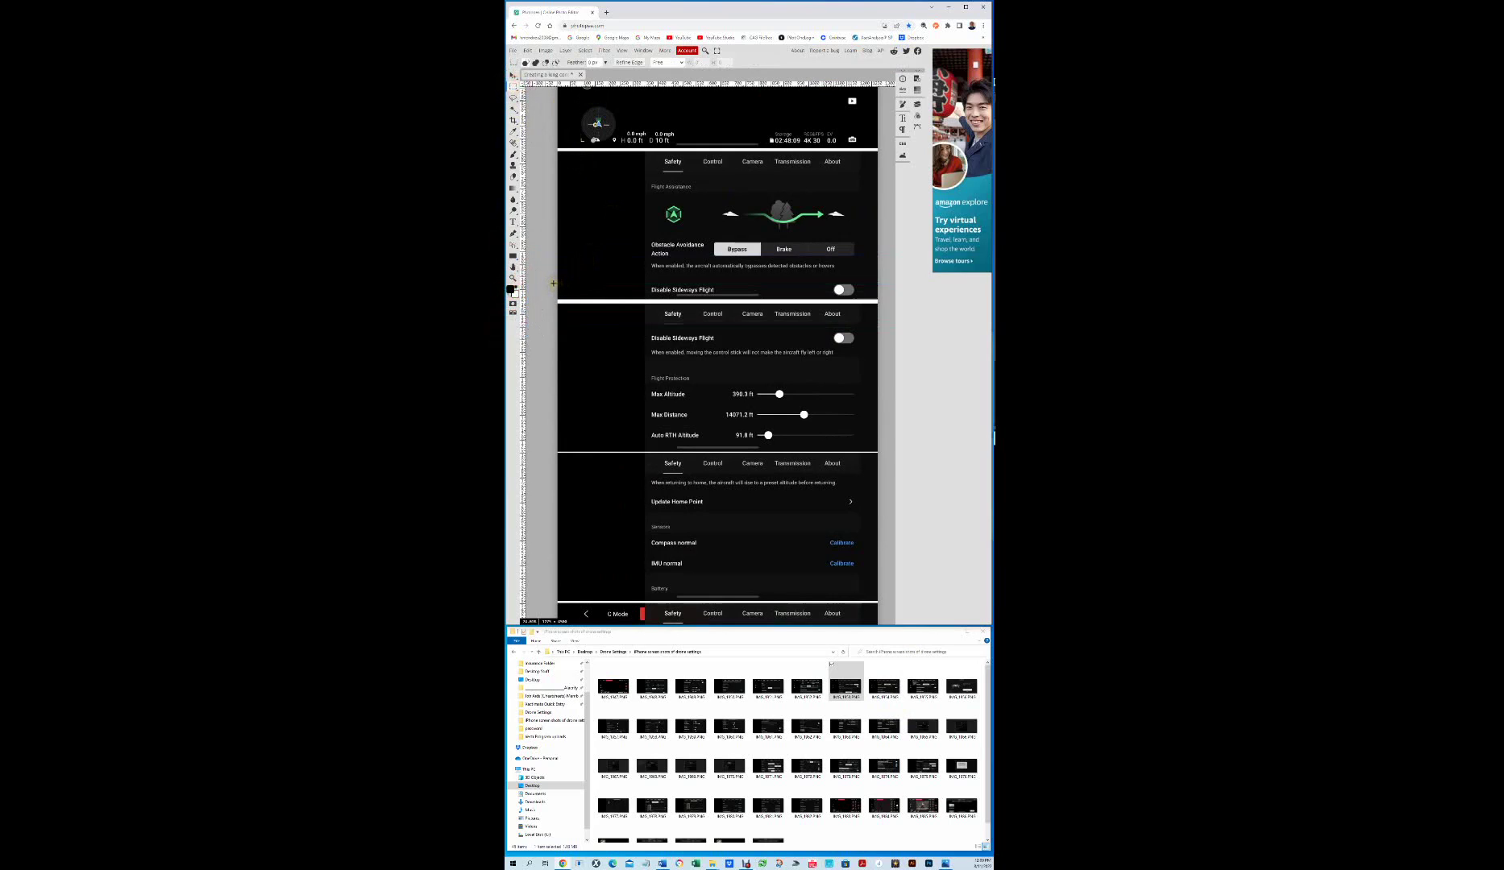
{"action": "left_click_drag", "start_coordinate": [553, 282], "coordinate": [871, 327]}
{"action": "key", "text": "Delete"}
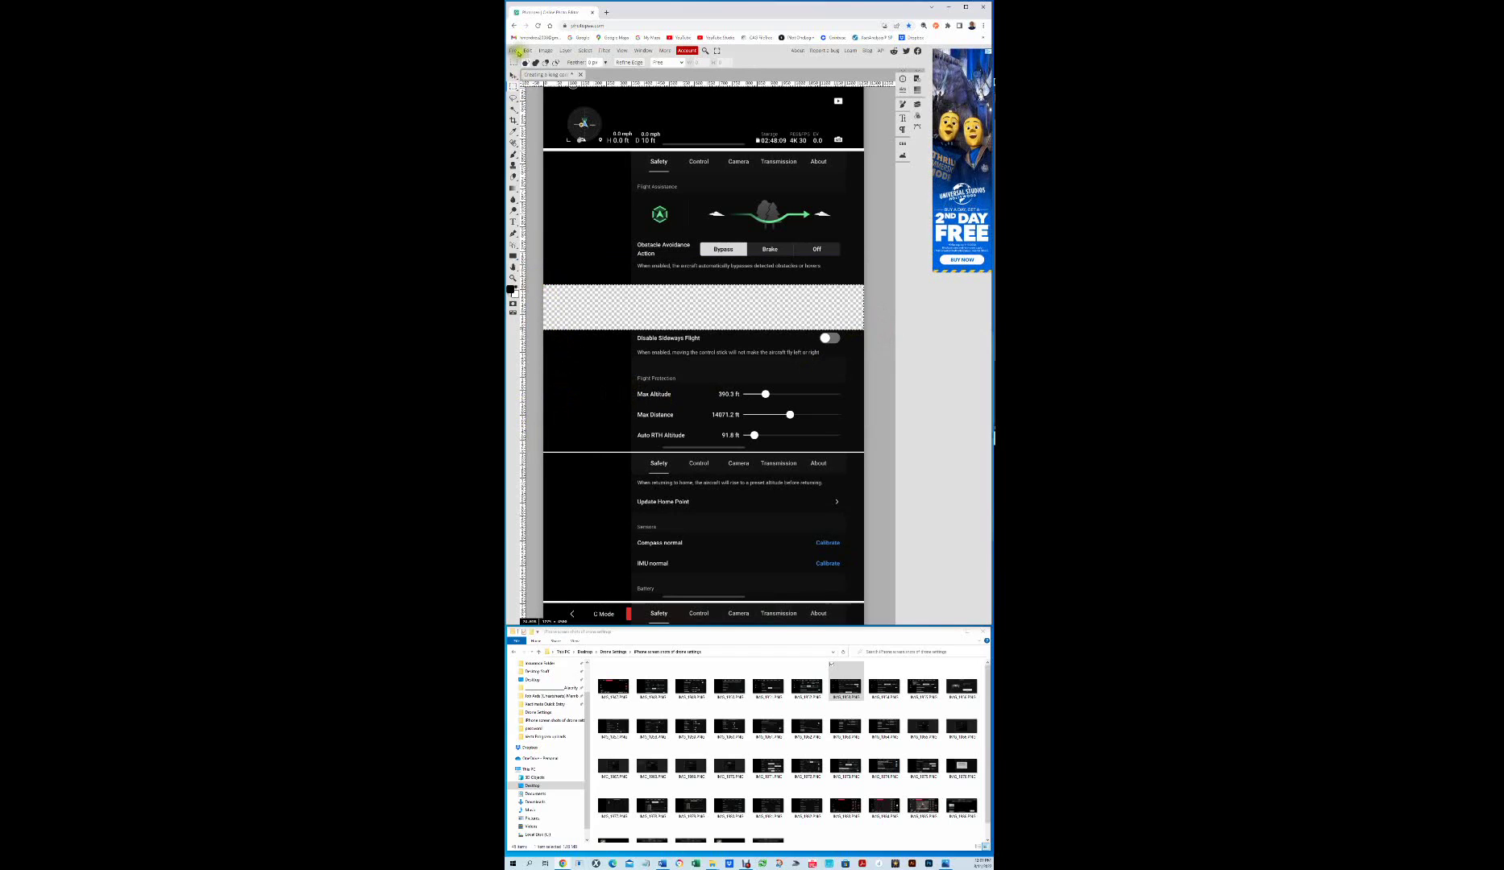
{"action": "left_click_drag", "start_coordinate": [539, 84], "coordinate": [517, 444]}
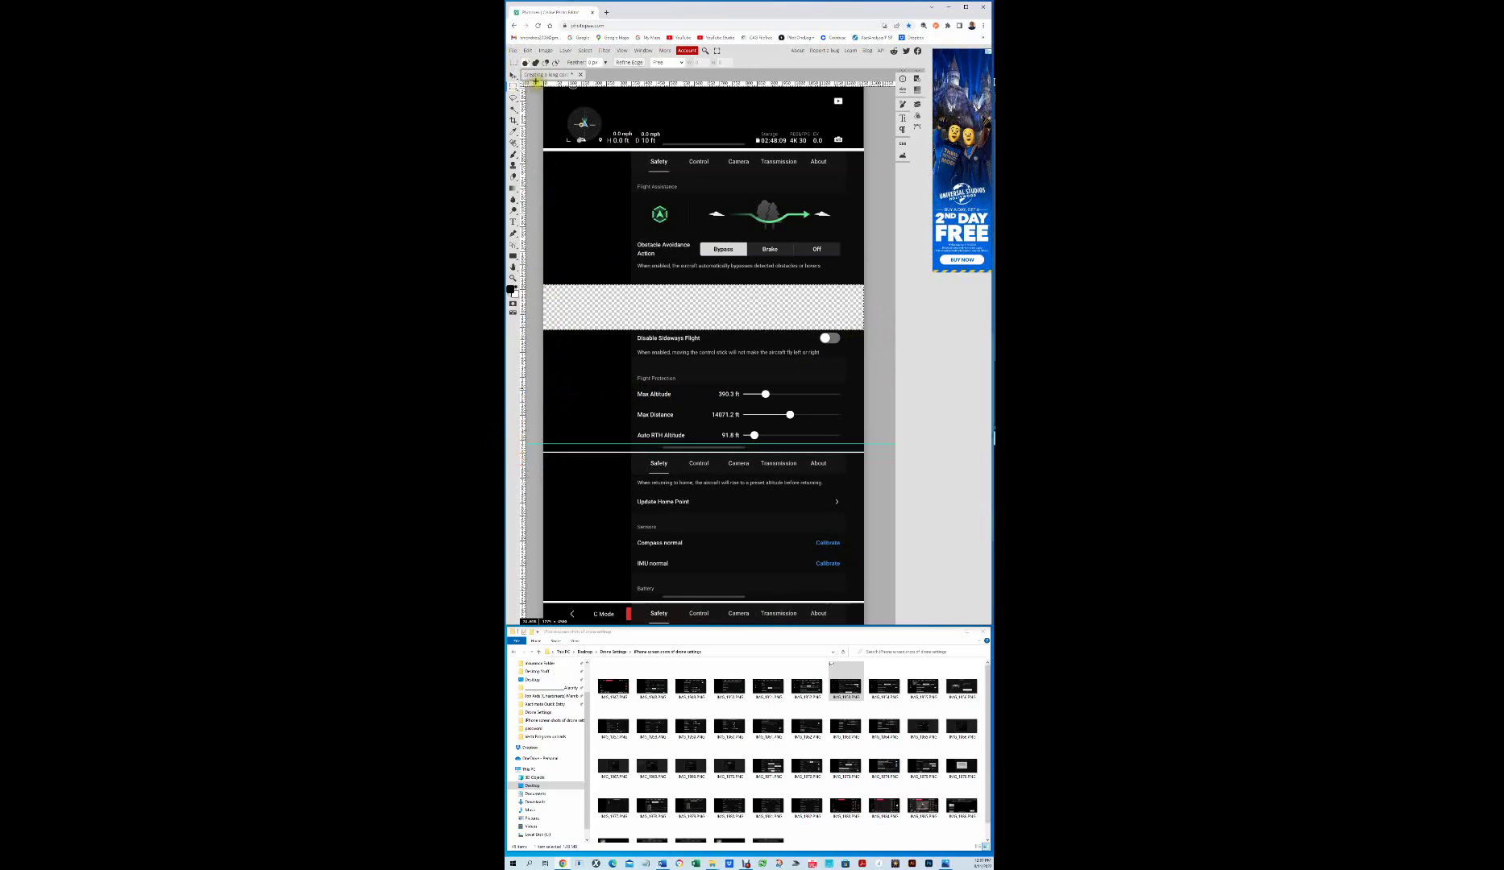
{"action": "left_click_drag", "start_coordinate": [533, 83], "coordinate": [534, 477]}
Step: Clear the duplicated tab-bar strip below Auto RTH Altitude to transparency
{"action": "left_click", "coordinate": [520, 111]}
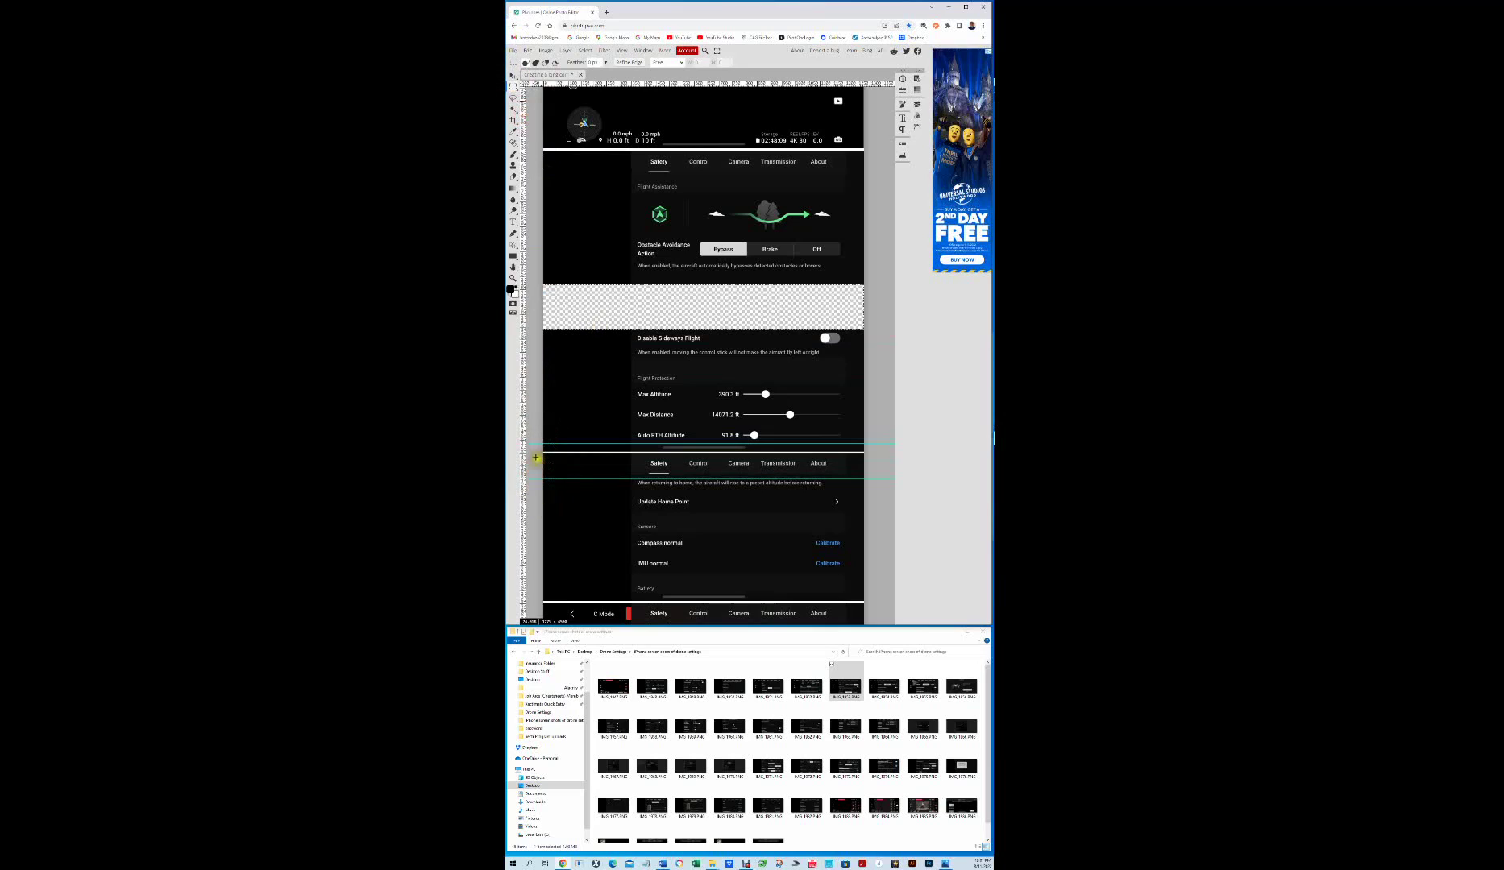
{"action": "left_click_drag", "start_coordinate": [544, 452], "coordinate": [864, 479]}
{"action": "key", "text": "Delete"}
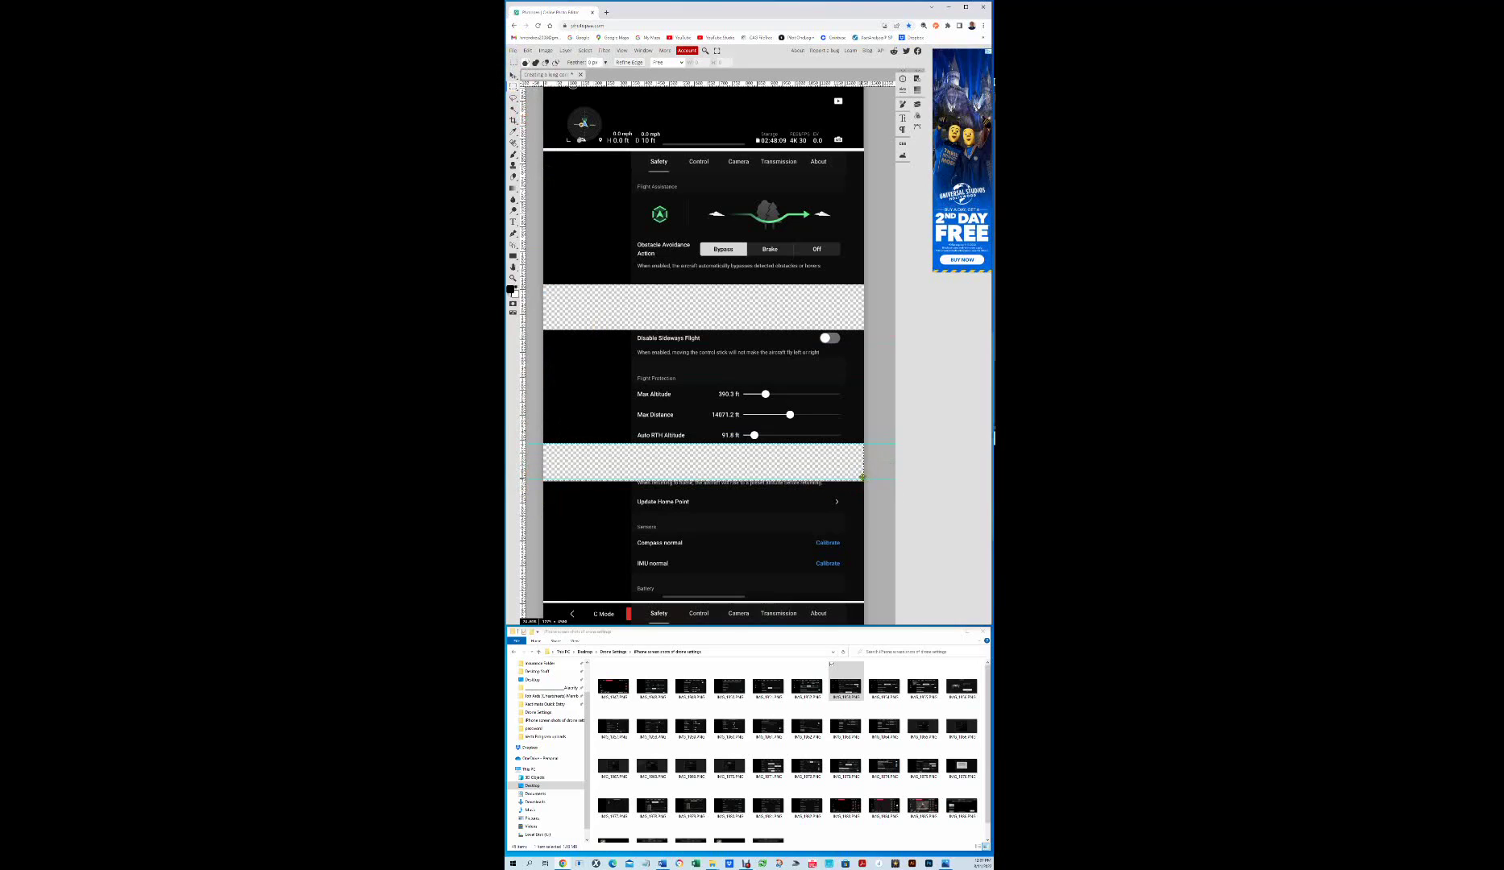
{"action": "scroll", "coordinate": [831, 429], "scroll_direction": "down", "scroll_amount": 2}
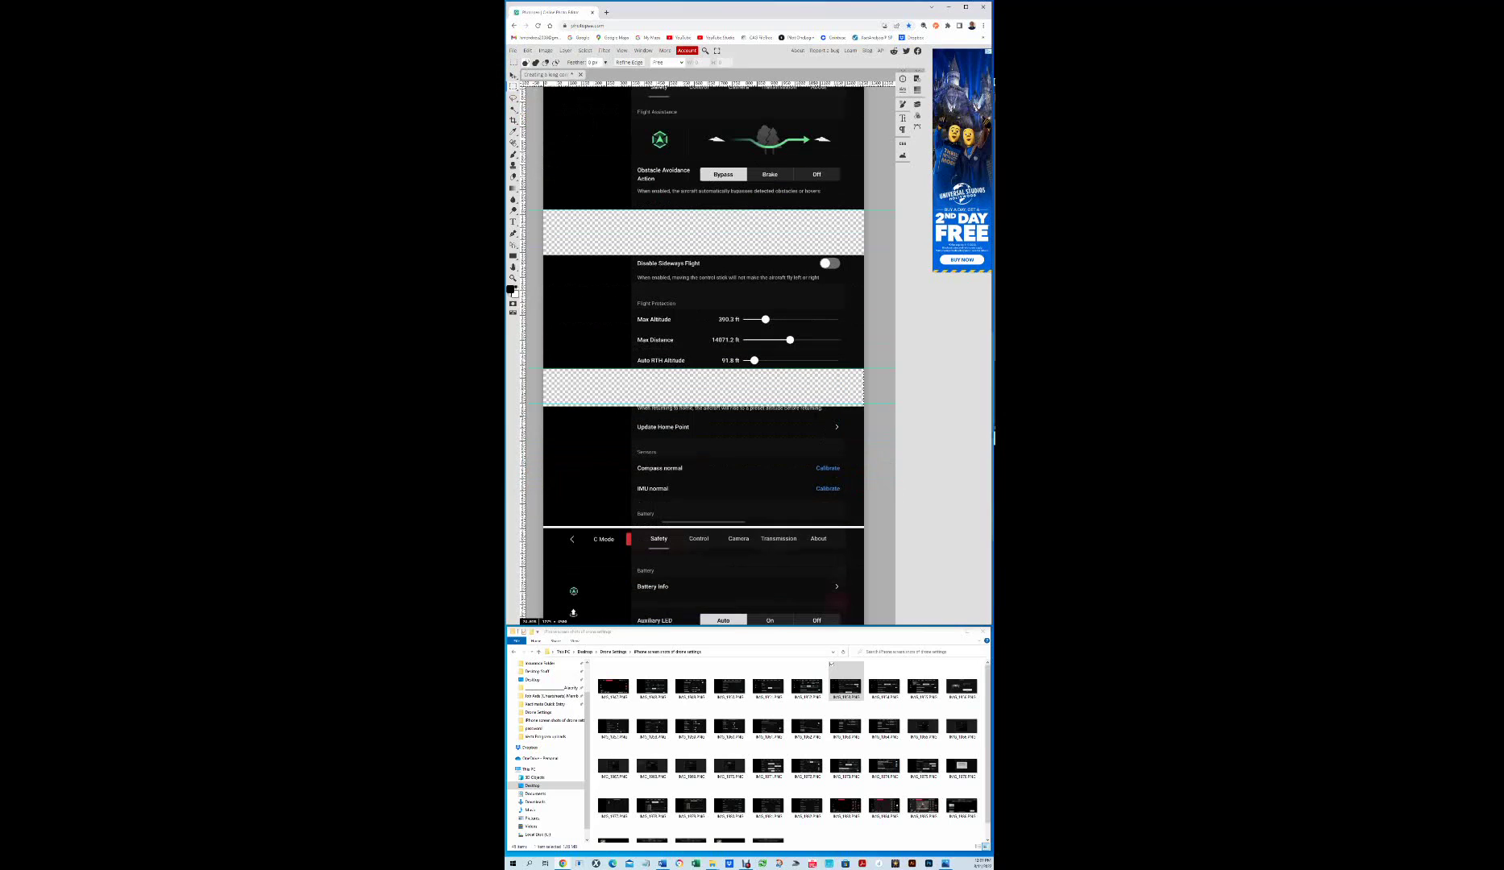
{"action": "key", "text": "ctrl+v"}
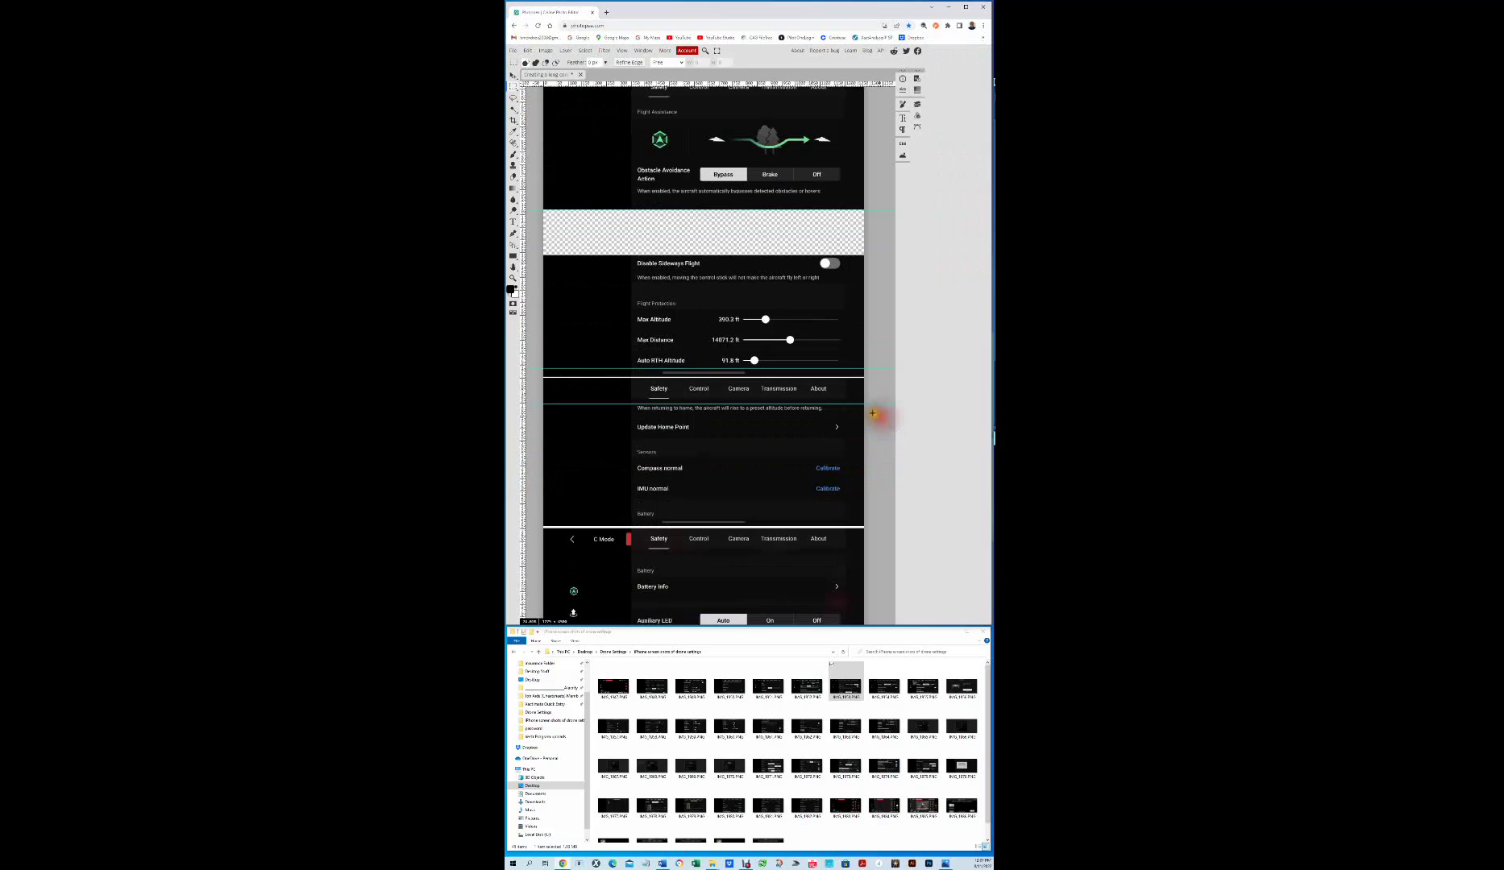
{"action": "left_click_drag", "start_coordinate": [578, 370], "coordinate": [886, 401]}
{"action": "key", "text": "Delete"}
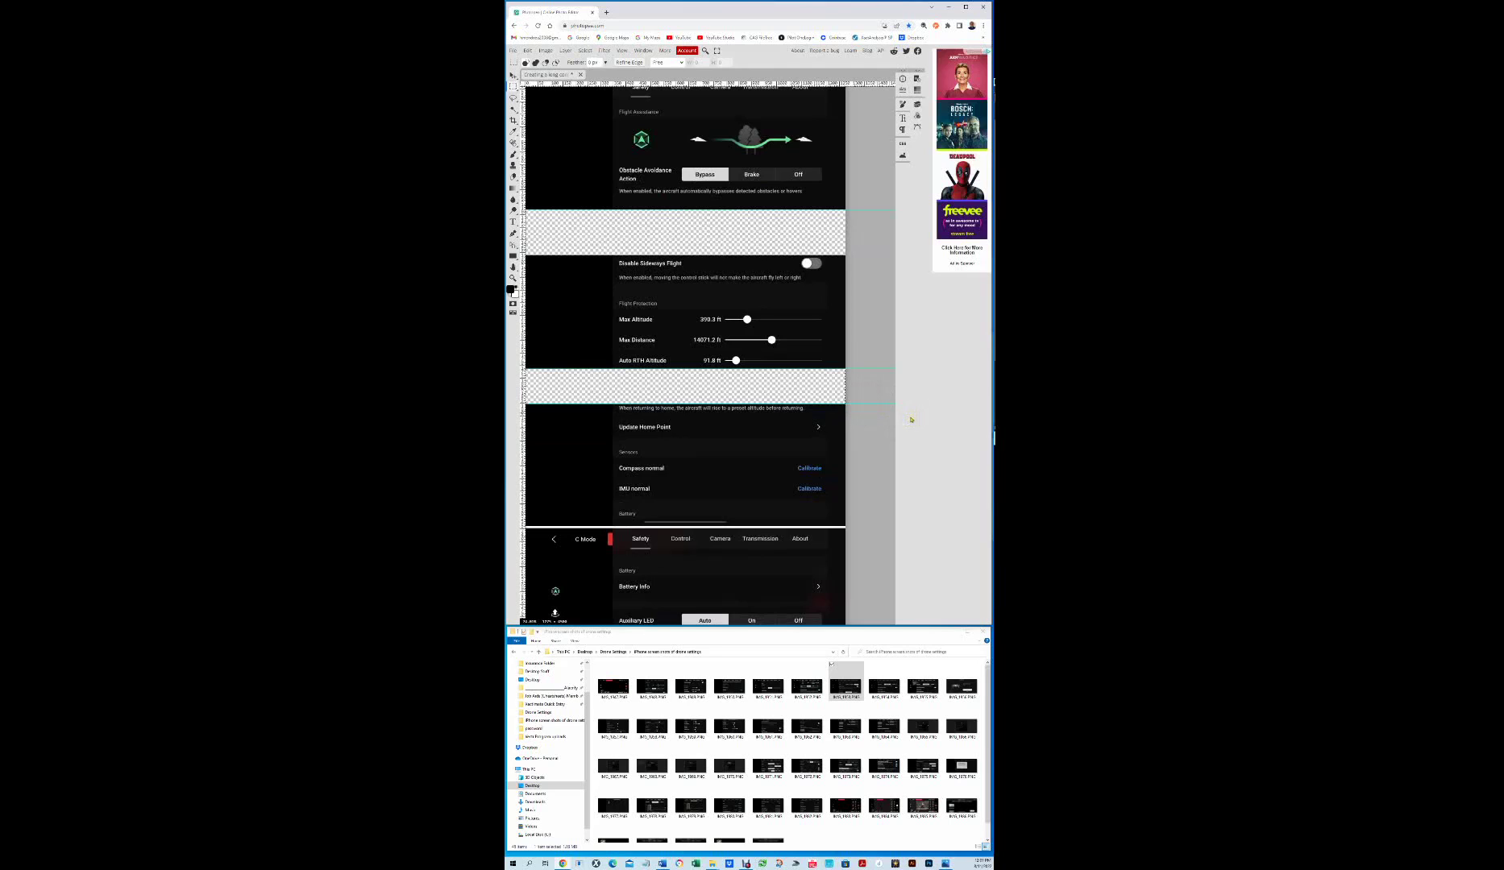
{"action": "scroll", "coordinate": [775, 497], "scroll_direction": "down", "scroll_amount": 5}
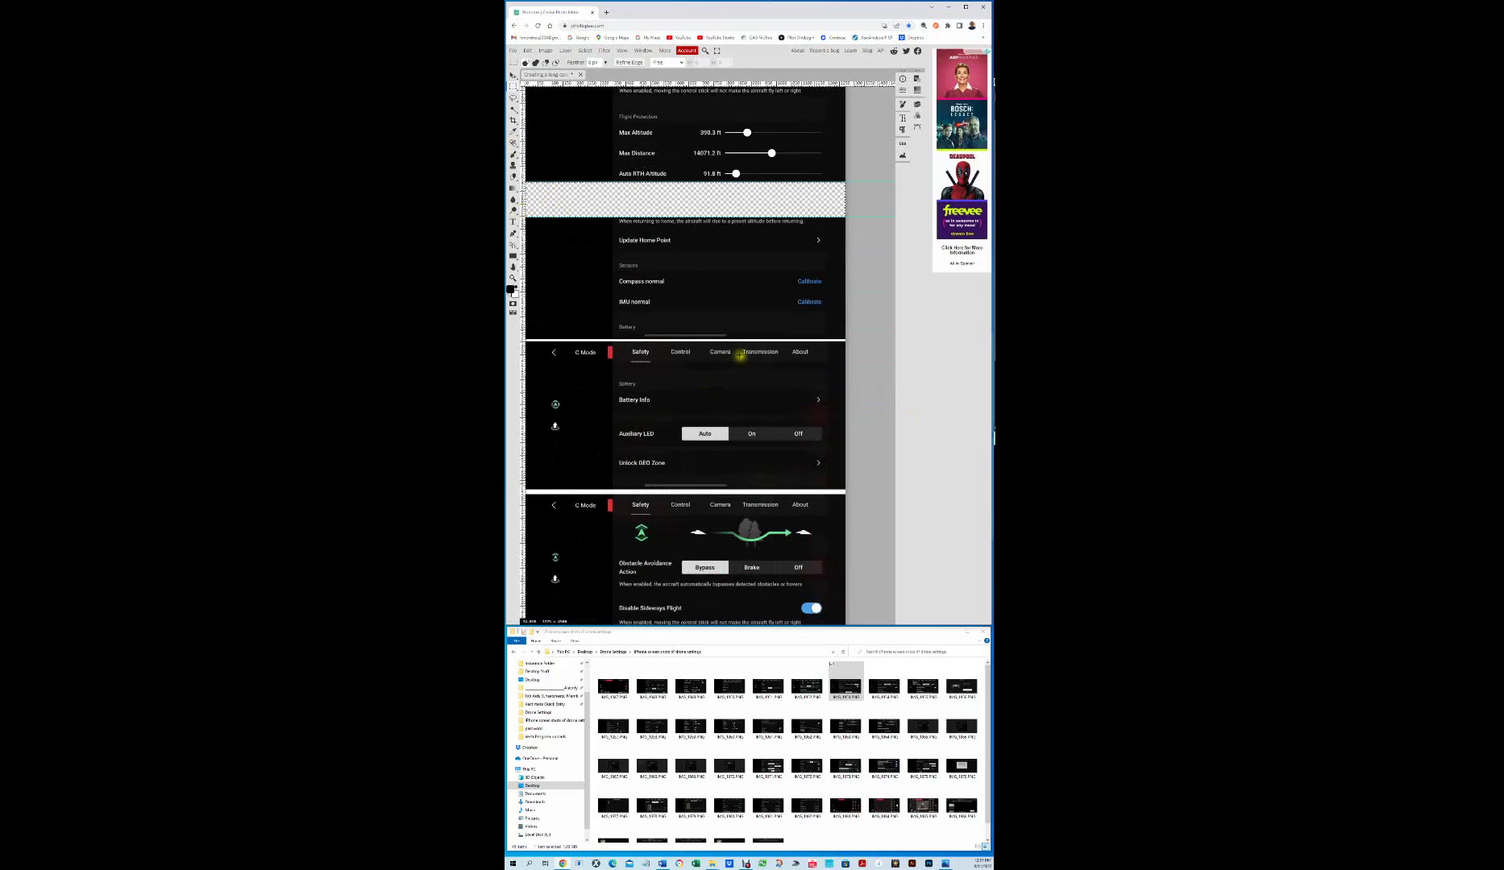
{"action": "left_click_drag", "start_coordinate": [697, 344], "coordinate": [750, 341]}
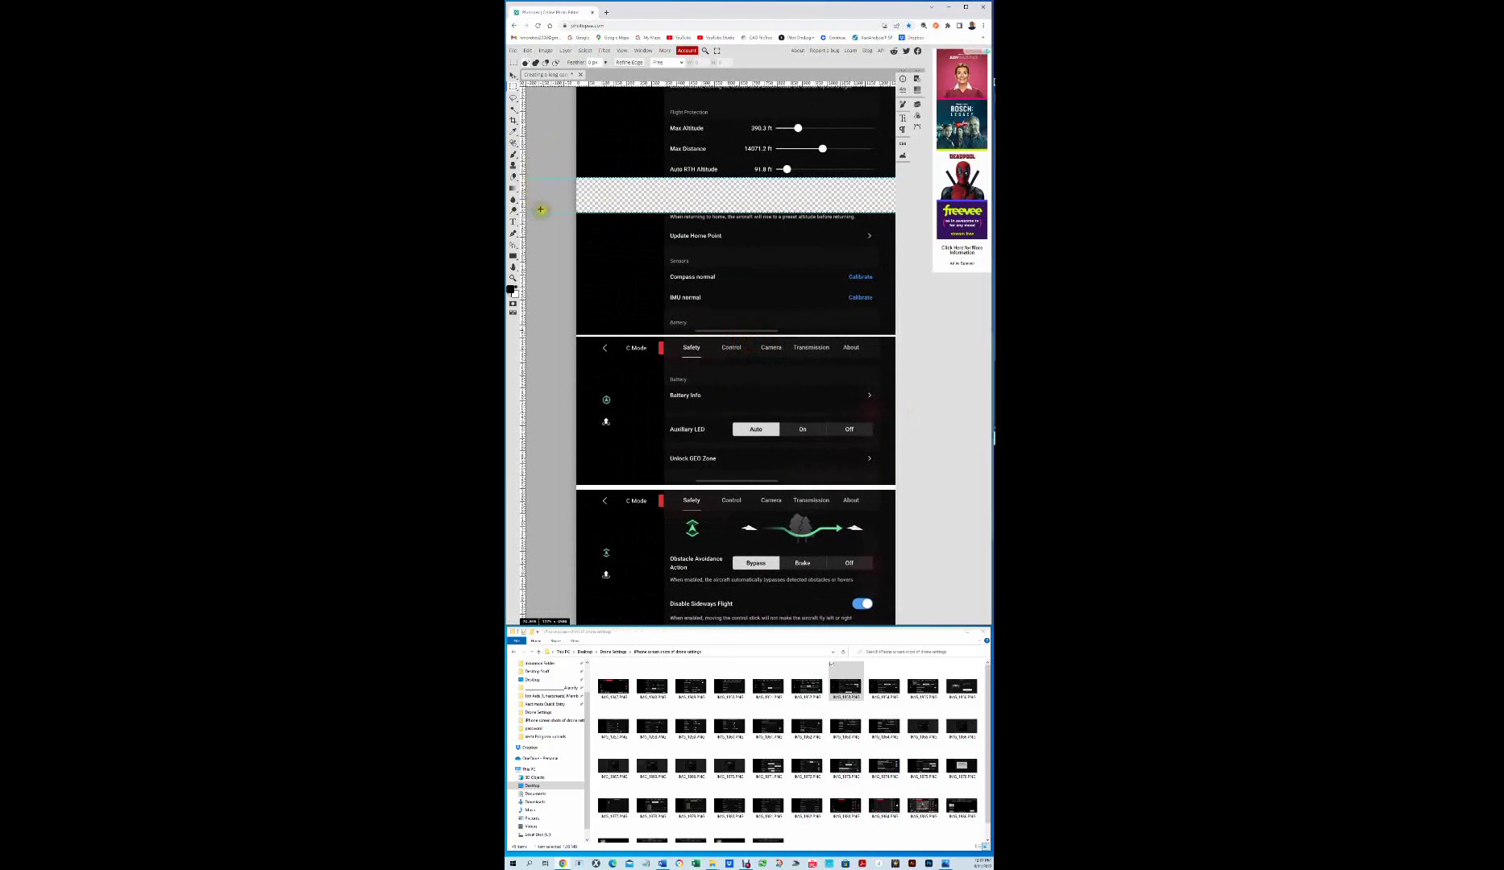
Step: Add two guides and erase the repeated band below Unlock GEO Zone
{"action": "left_click_drag", "start_coordinate": [572, 81], "coordinate": [522, 468]}
{"action": "left_click_drag", "start_coordinate": [555, 80], "coordinate": [526, 509]}
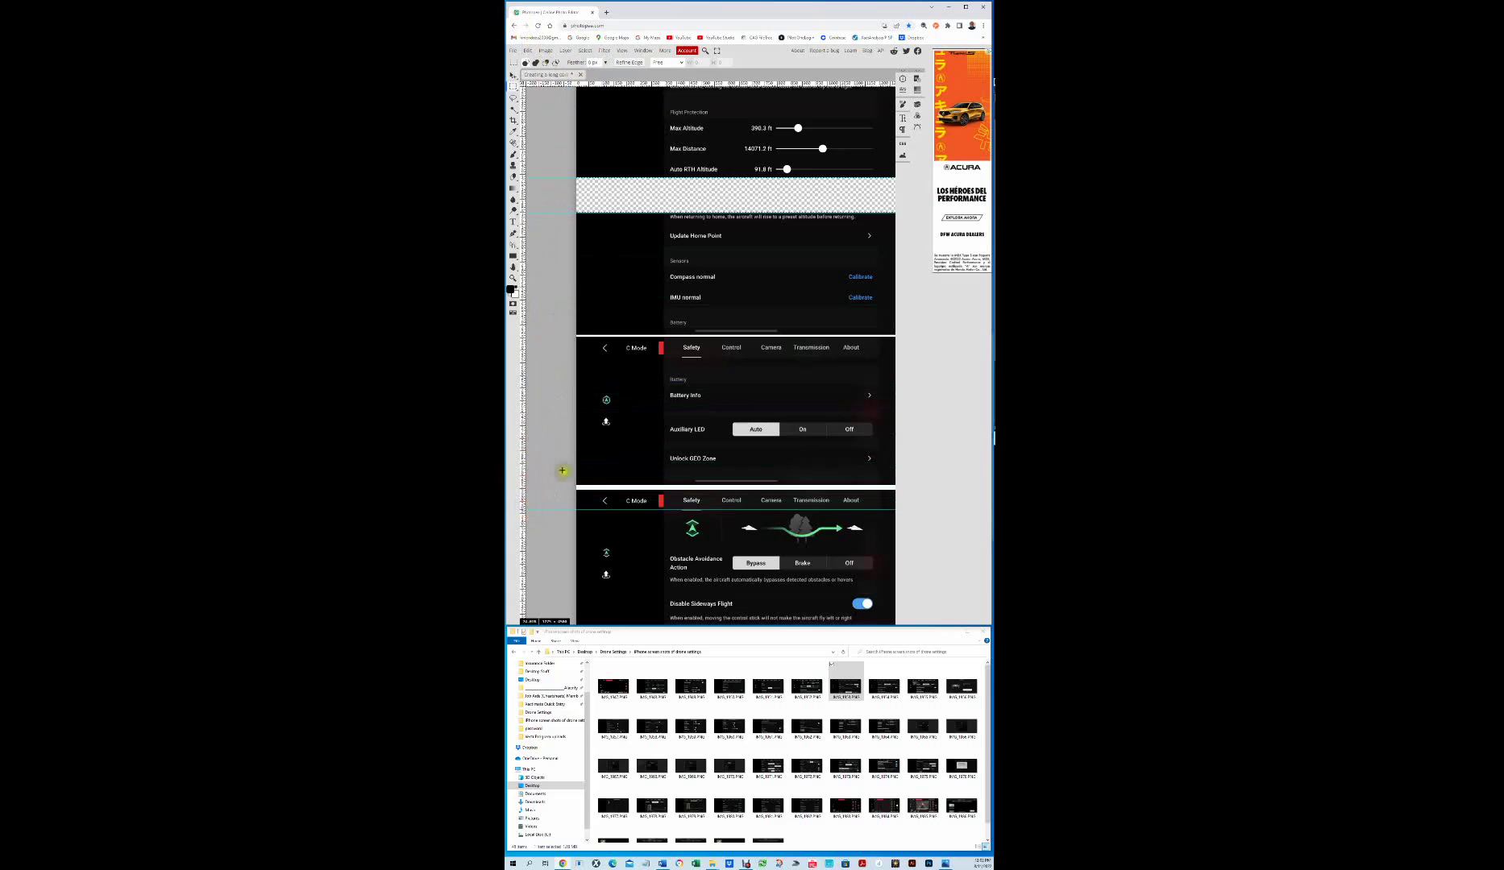
{"action": "left_click_drag", "start_coordinate": [901, 459], "coordinate": [894, 506]}
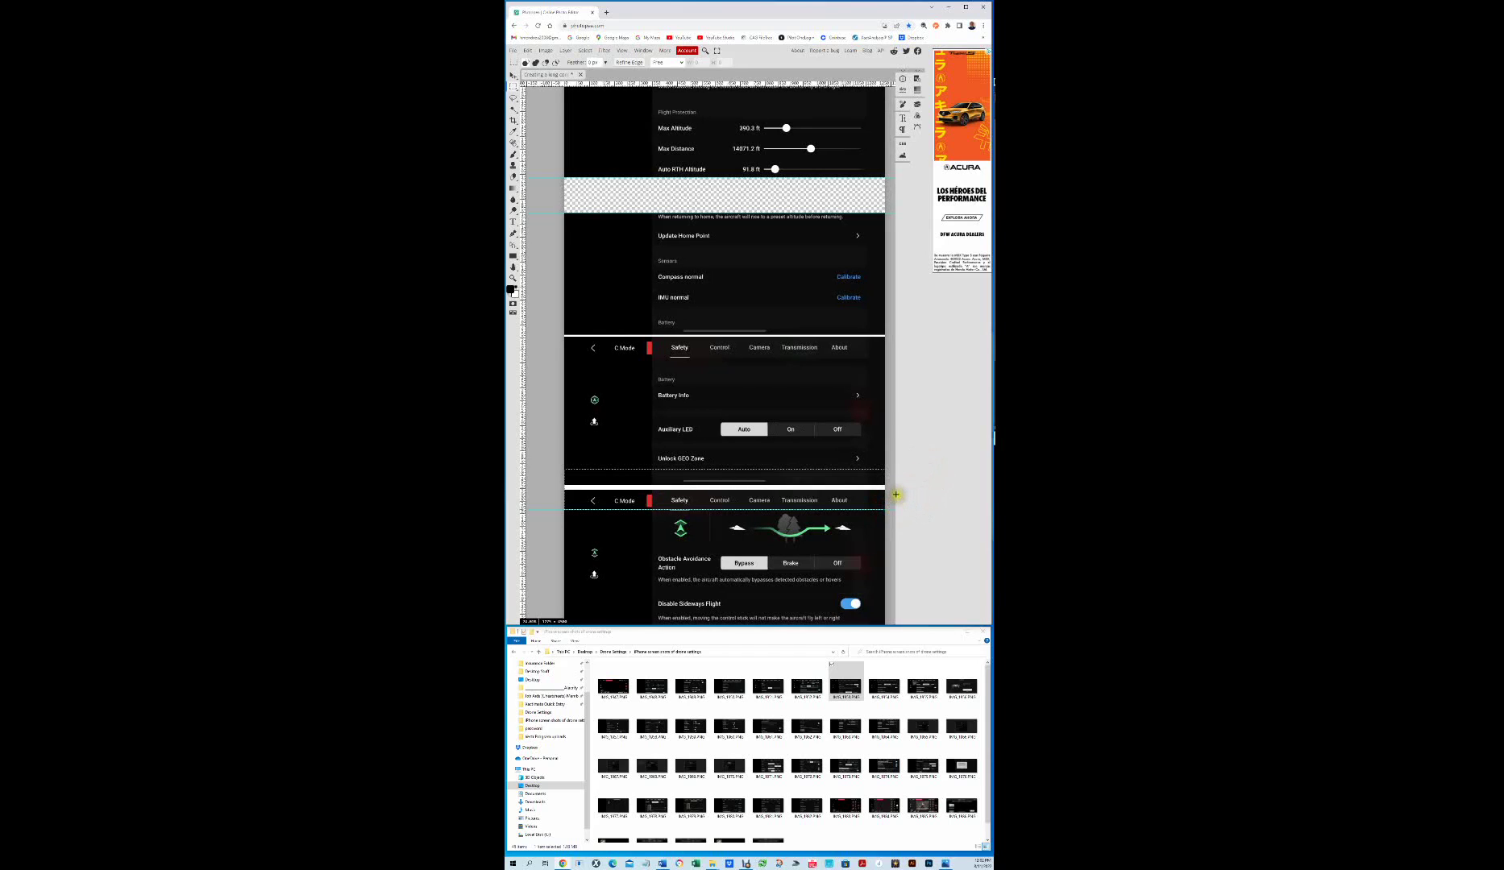
{"action": "key", "text": "Delete"}
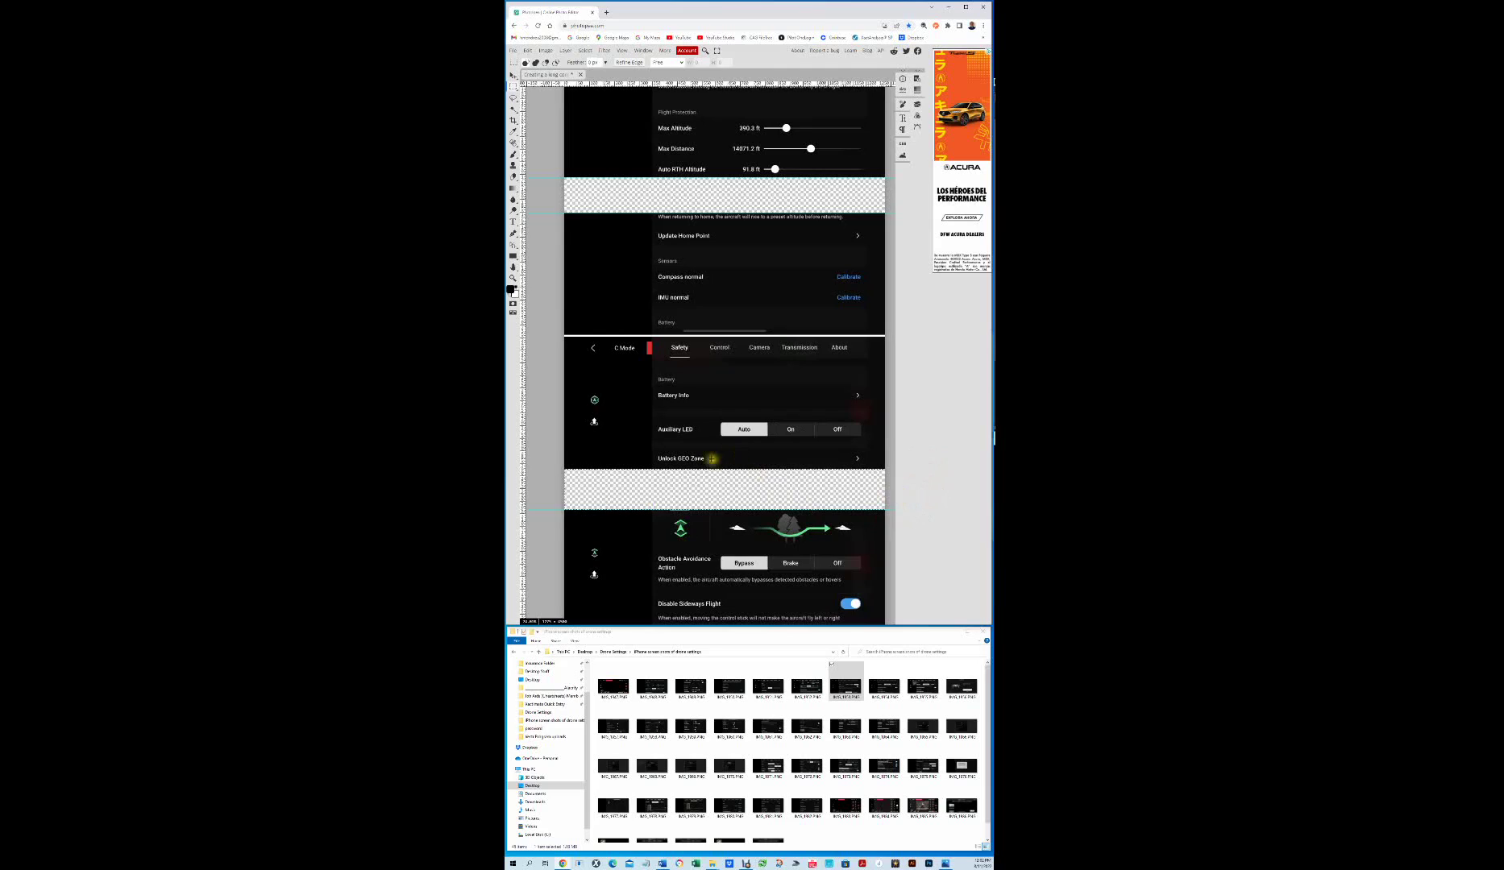
{"action": "left_click", "coordinate": [545, 509]}
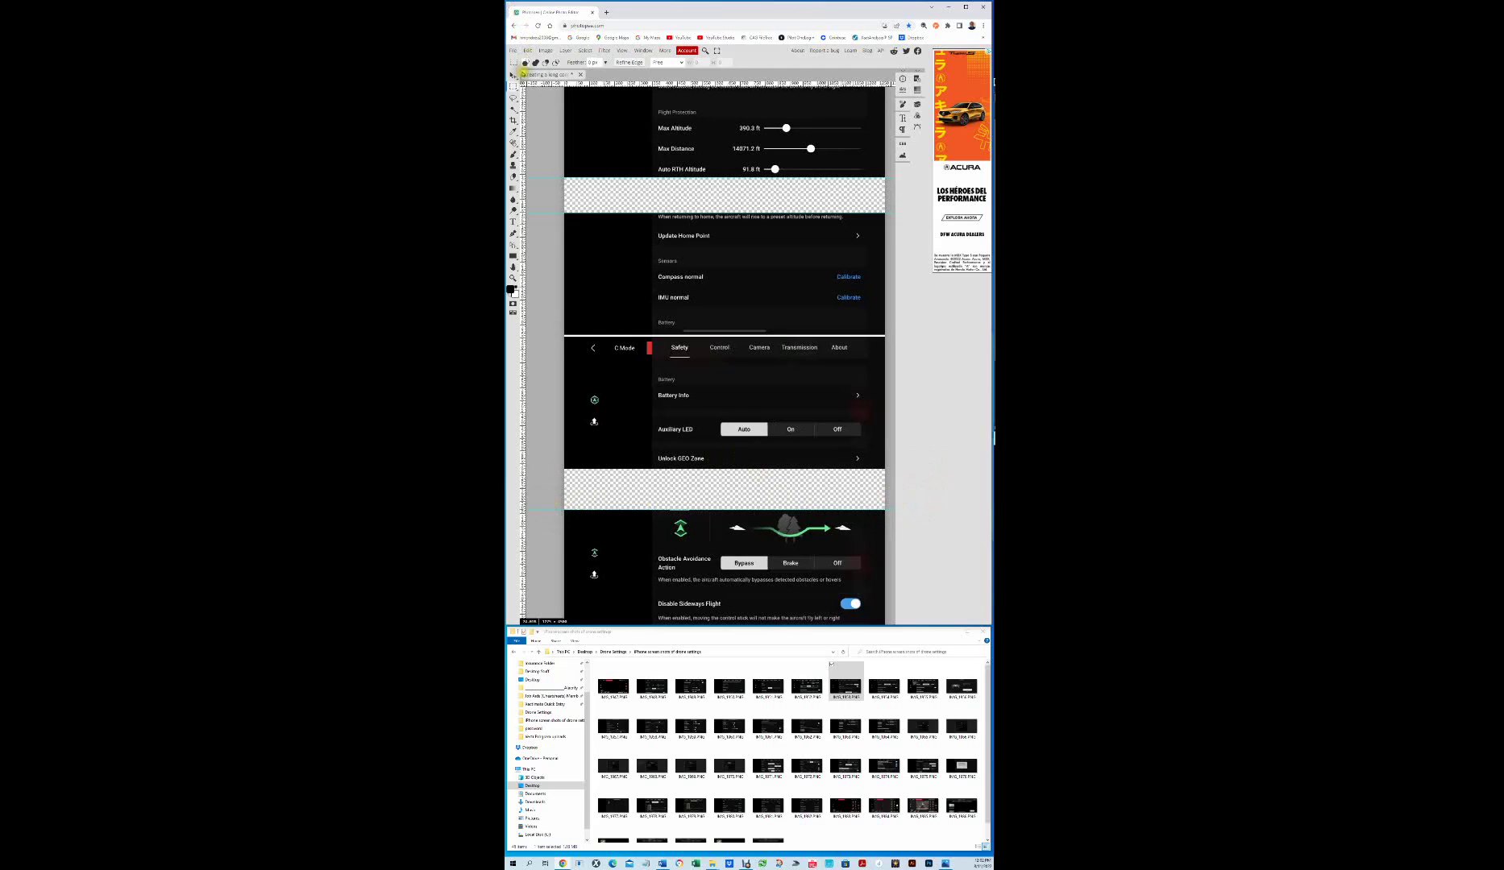
Step: Try pulling the lower screenshots up into the gap with the Move tool, then return to rectangular selection
{"action": "left_click", "coordinate": [514, 75]}
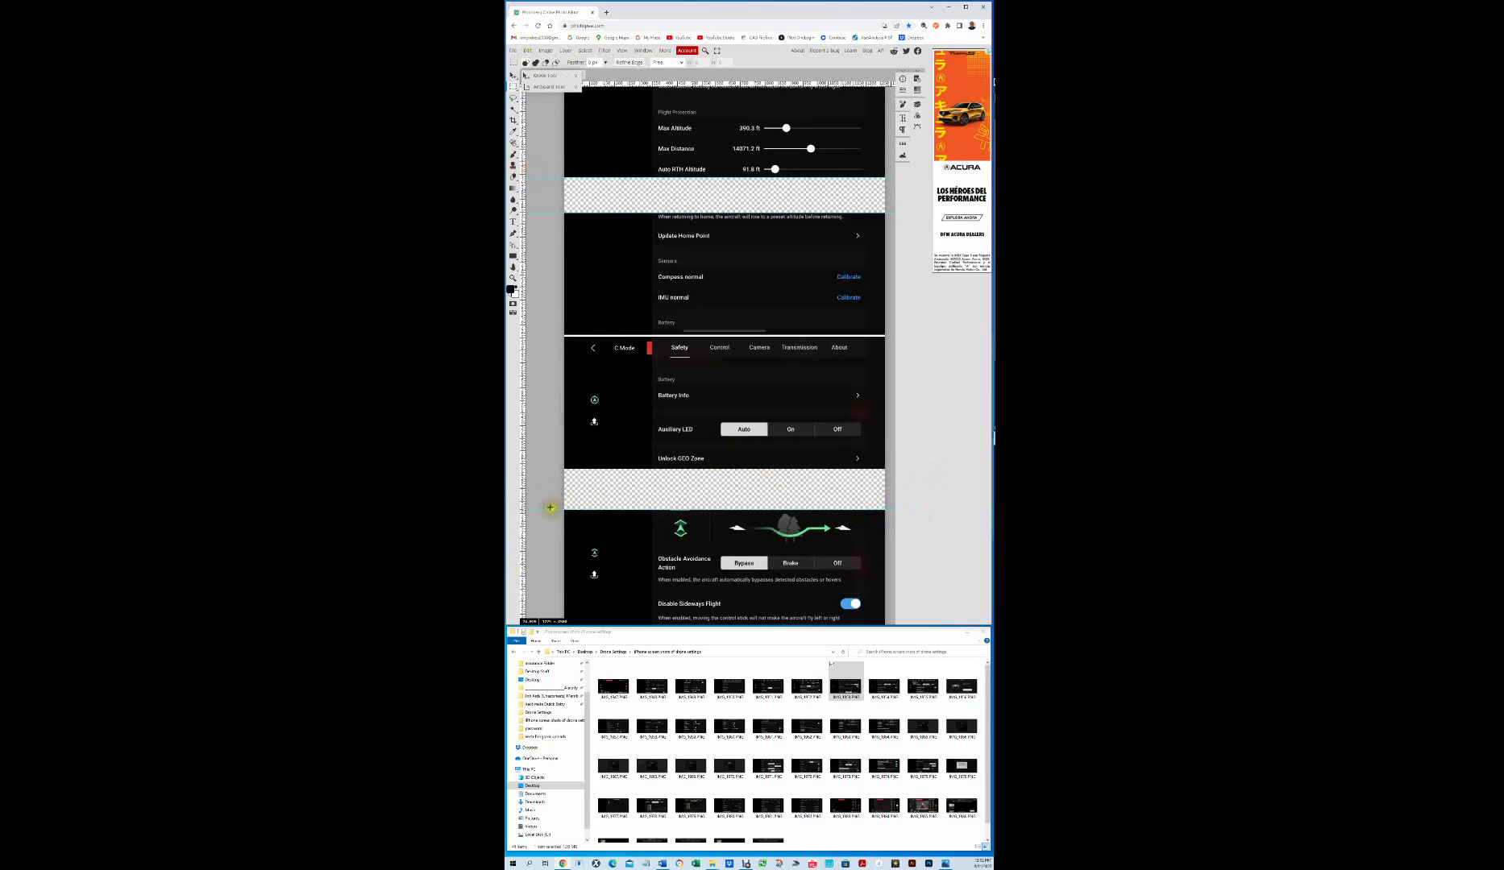
{"action": "left_click_drag", "start_coordinate": [550, 508], "coordinate": [546, 507]}
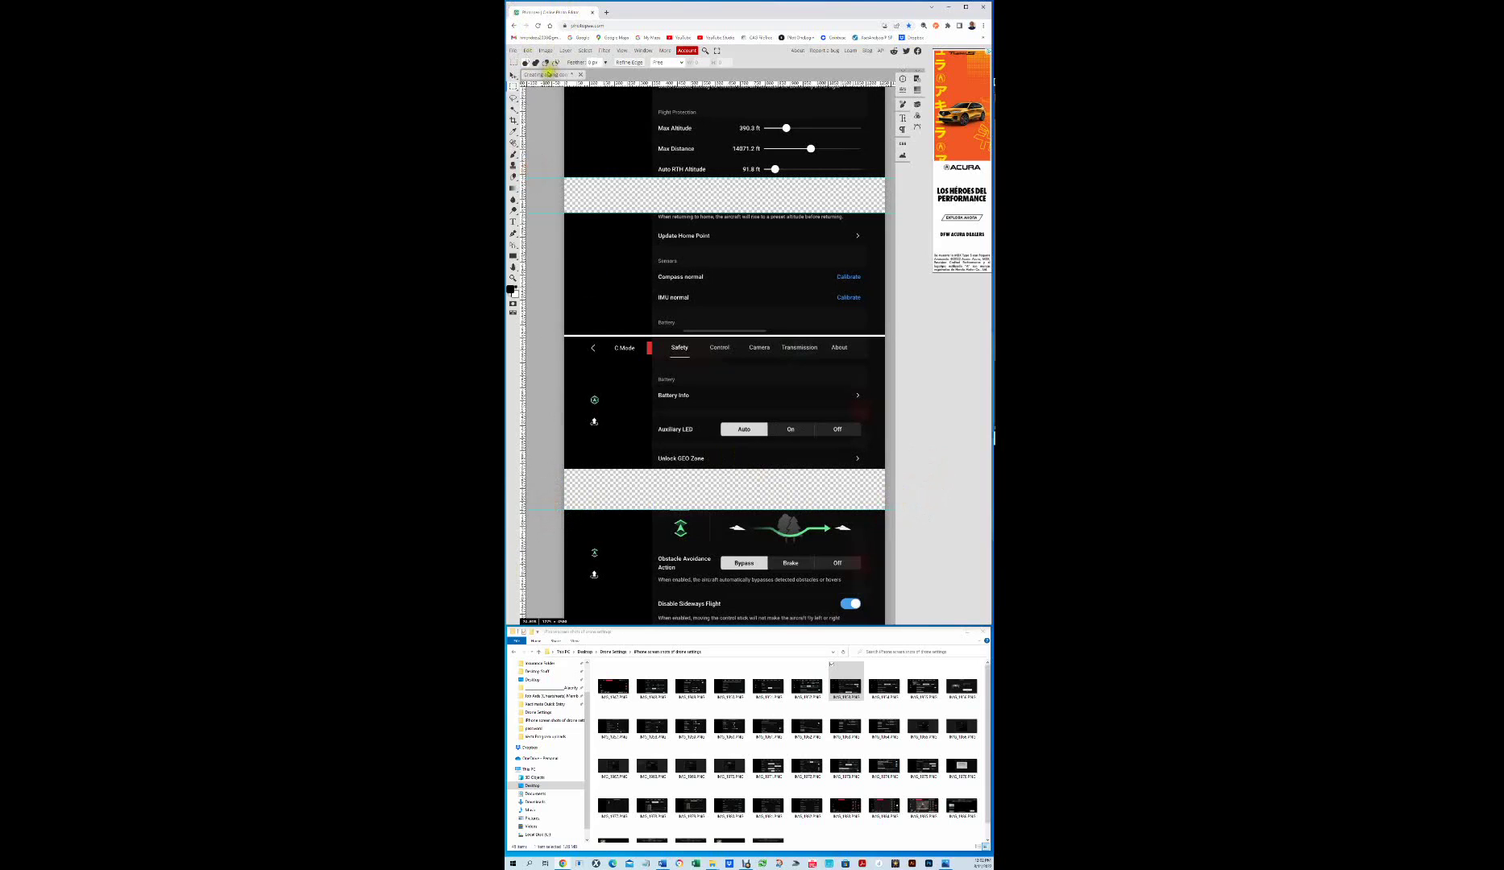
{"action": "left_click", "coordinate": [513, 74]}
{"action": "mouse_move", "coordinate": [538, 509]}
{"action": "left_mouse_down"}
{"action": "mouse_move", "coordinate": [873, 464]}
{"action": "mouse_move", "coordinate": [907, 511]}
{"action": "mouse_move", "coordinate": [883, 510]}
{"action": "left_mouse_up"}
{"action": "left_click", "coordinate": [513, 86]}
{"action": "left_click", "coordinate": [557, 493]}
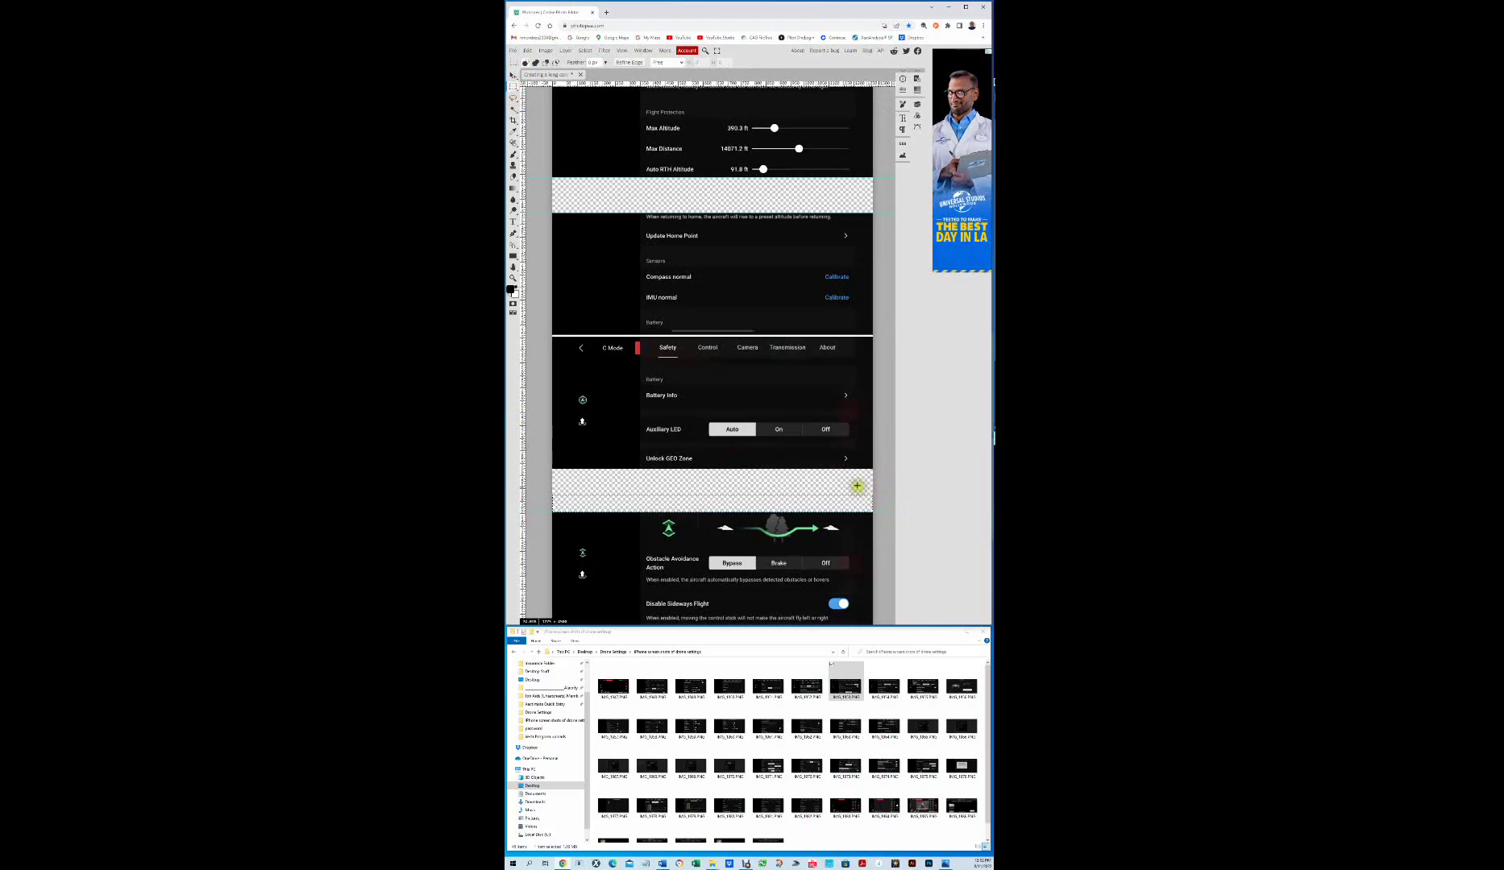
{"action": "scroll", "coordinate": [824, 484], "scroll_direction": "down", "scroll_amount": 3}
{"action": "scroll", "coordinate": [824, 483], "scroll_direction": "up", "scroll_amount": 6}
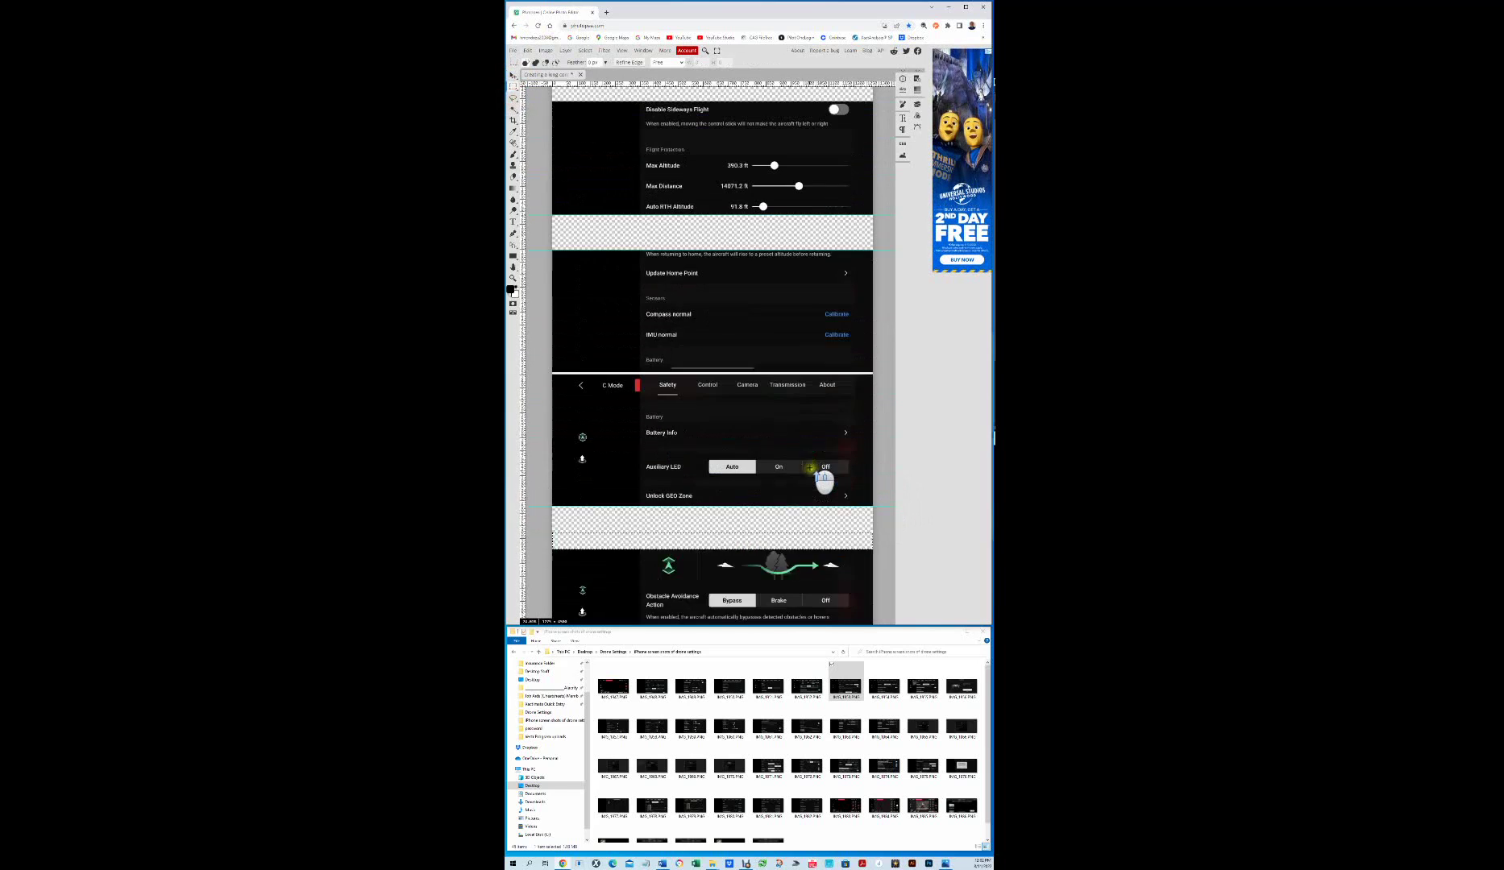
{"action": "scroll", "coordinate": [823, 482], "scroll_direction": "up", "scroll_amount": 1}
{"action": "scroll", "coordinate": [823, 482], "scroll_direction": "down", "scroll_amount": 1}
{"action": "left_click", "coordinate": [514, 75]}
{"action": "left_click", "coordinate": [593, 393]}
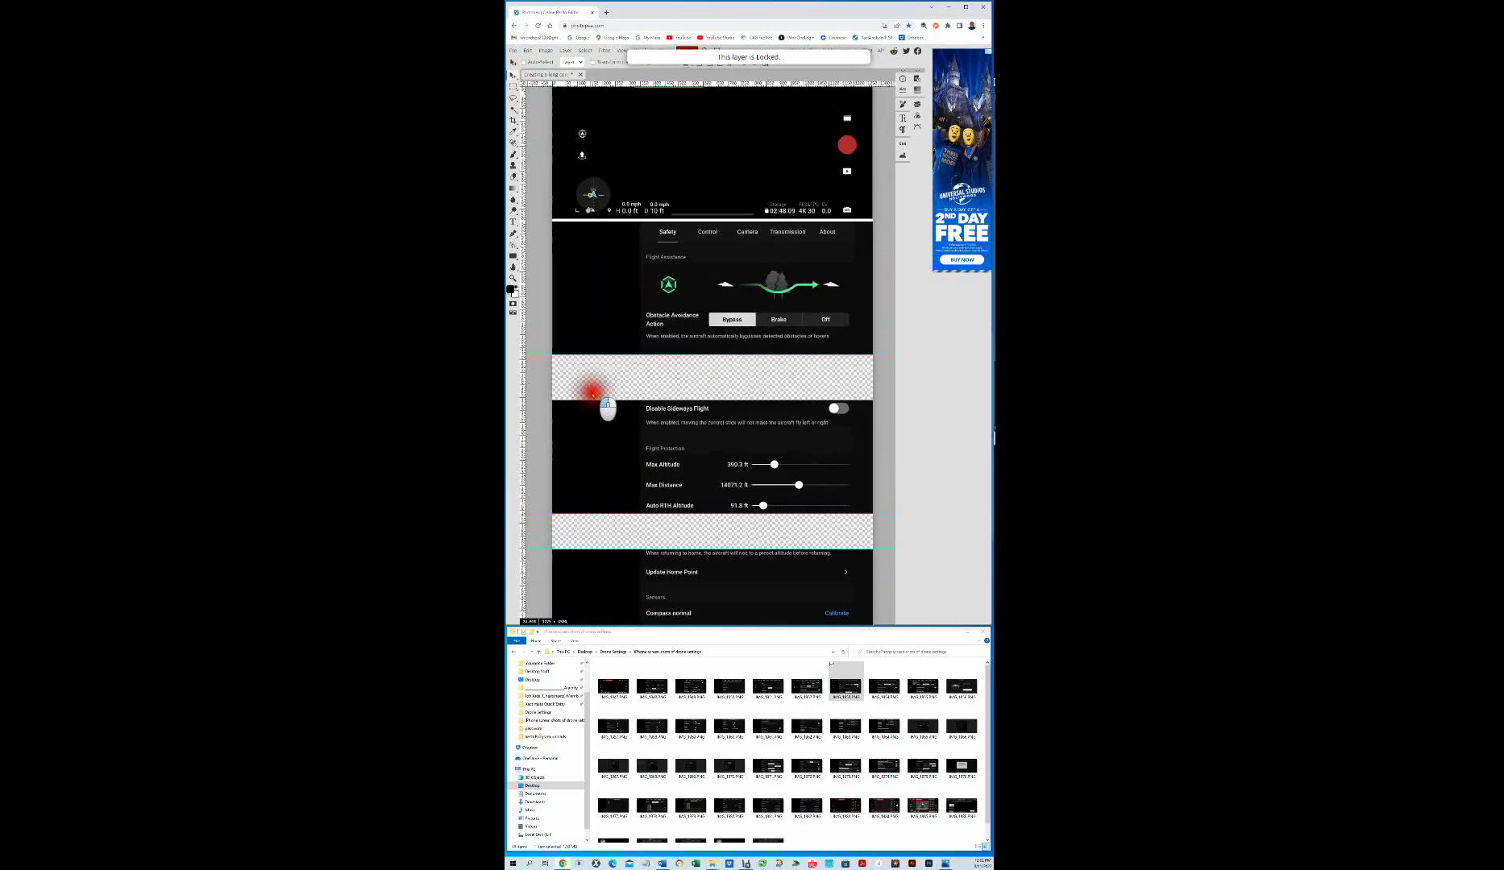
{"action": "left_click", "coordinate": [555, 73]}
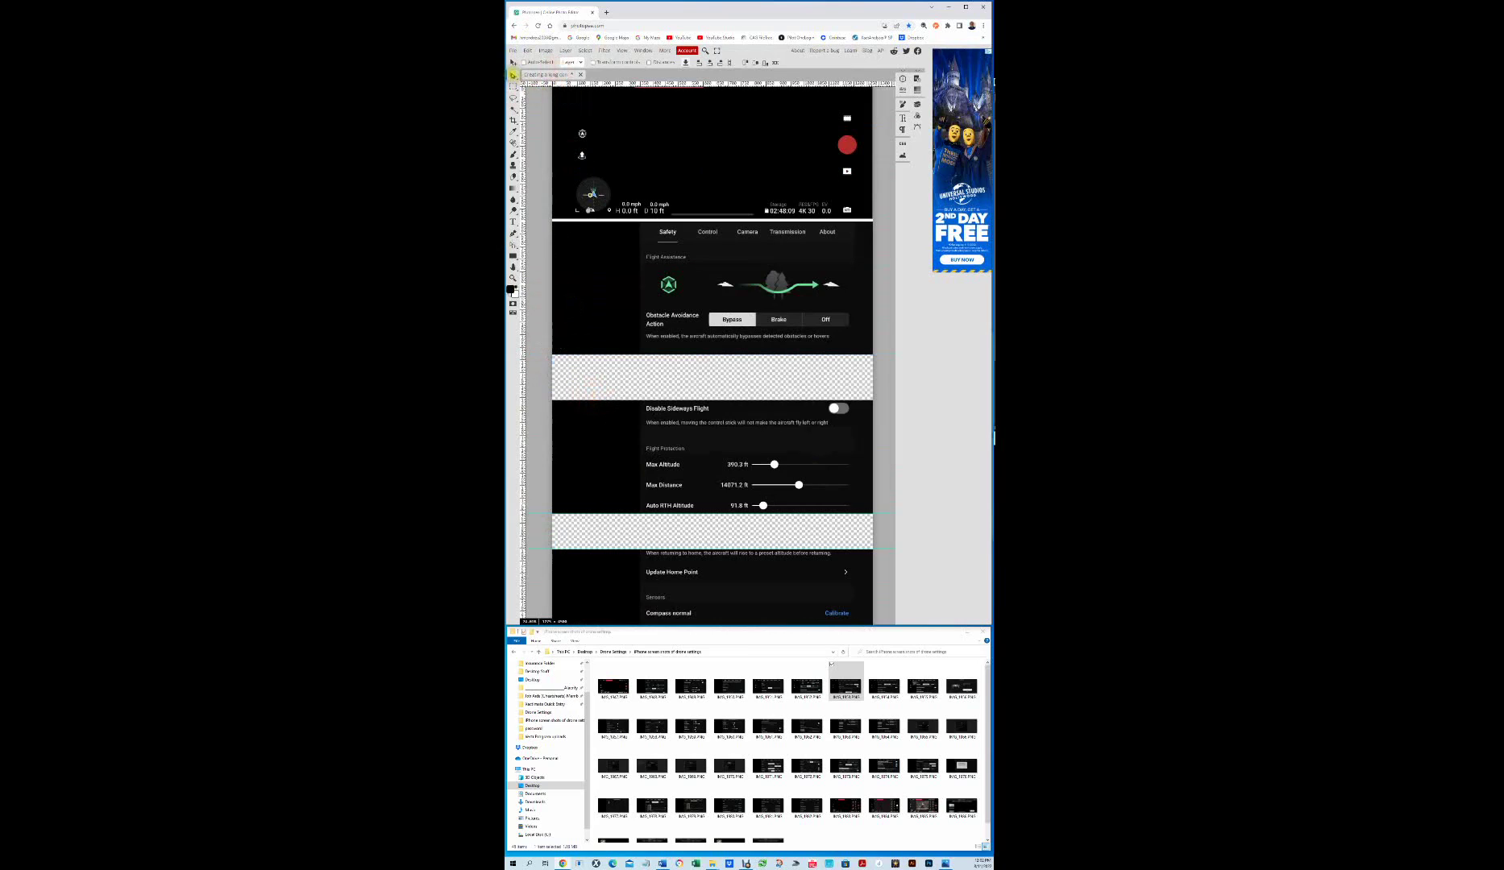
{"action": "left_click", "coordinate": [600, 415]}
{"action": "key", "text": "m"}
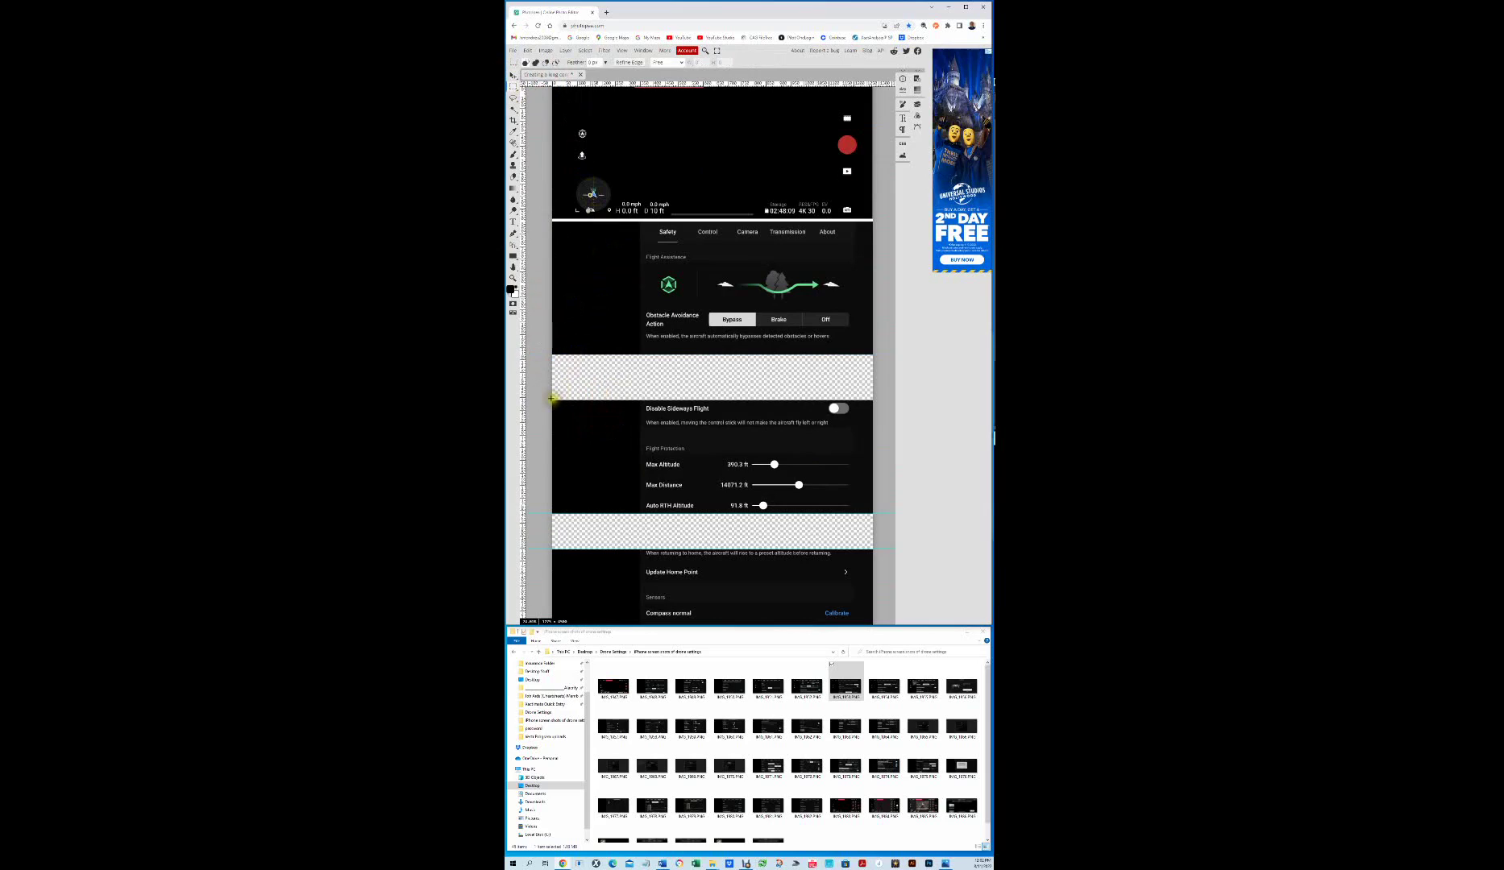
{"action": "left_click_drag", "start_coordinate": [553, 397], "coordinate": [878, 511]}
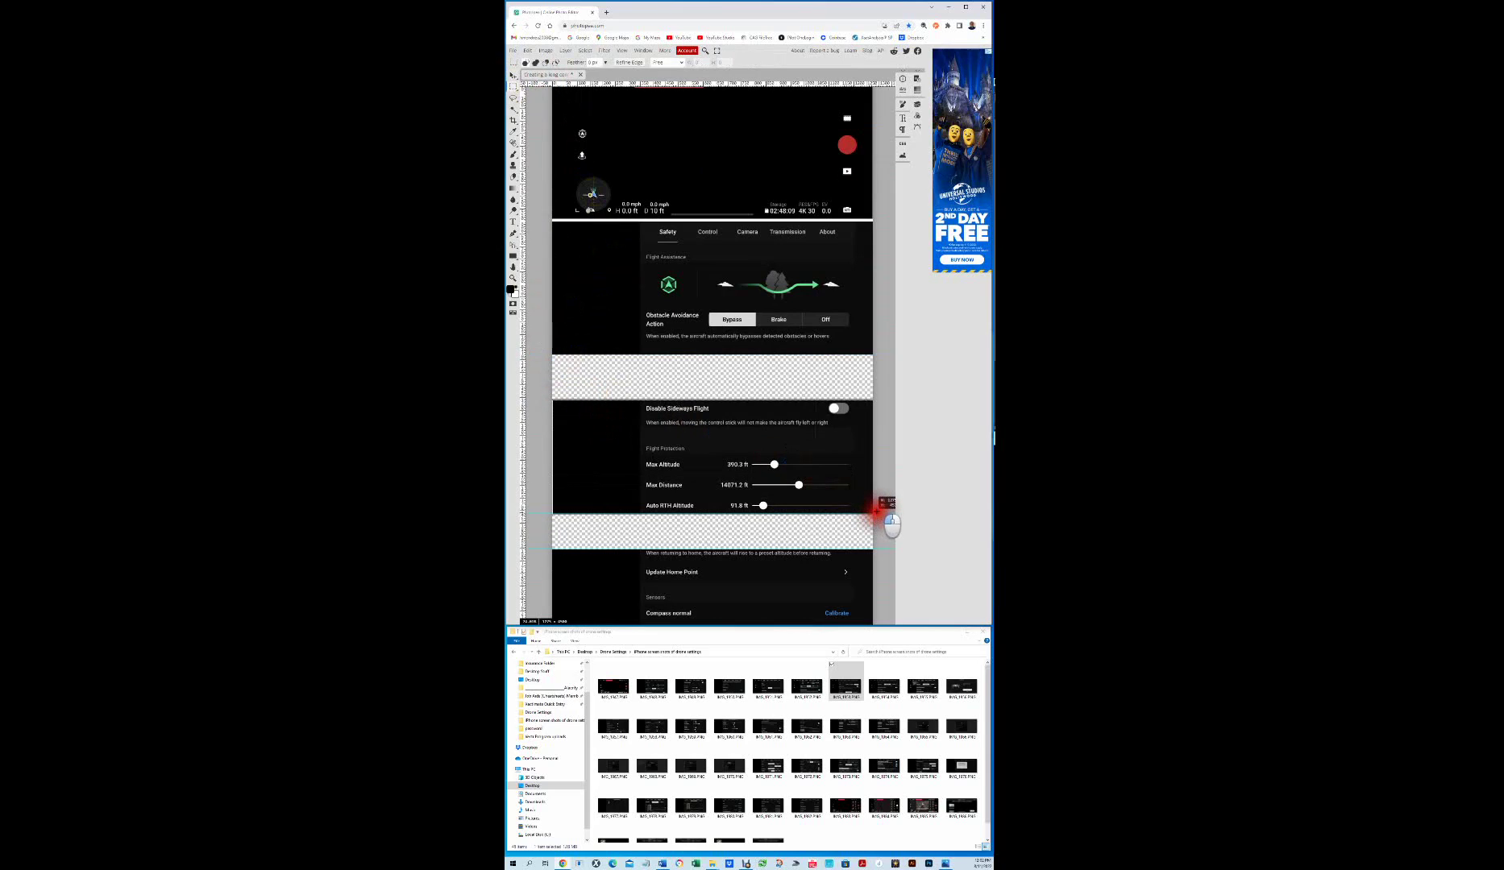
{"action": "left_click_drag", "start_coordinate": [877, 511], "coordinate": [875, 512]}
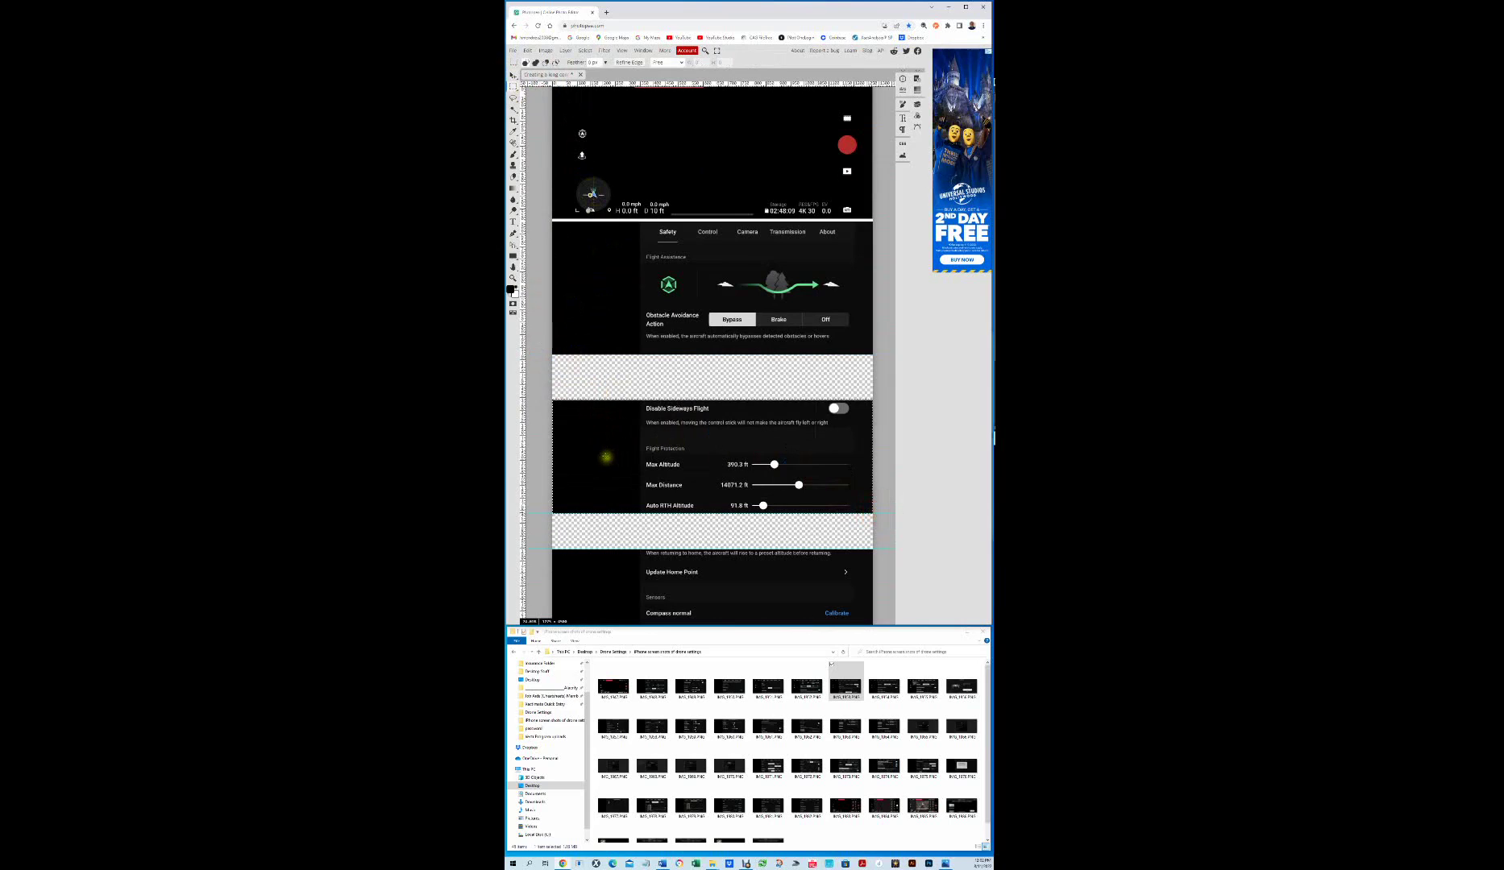
{"action": "key", "text": "v"}
{"action": "left_click", "coordinate": [607, 450]}
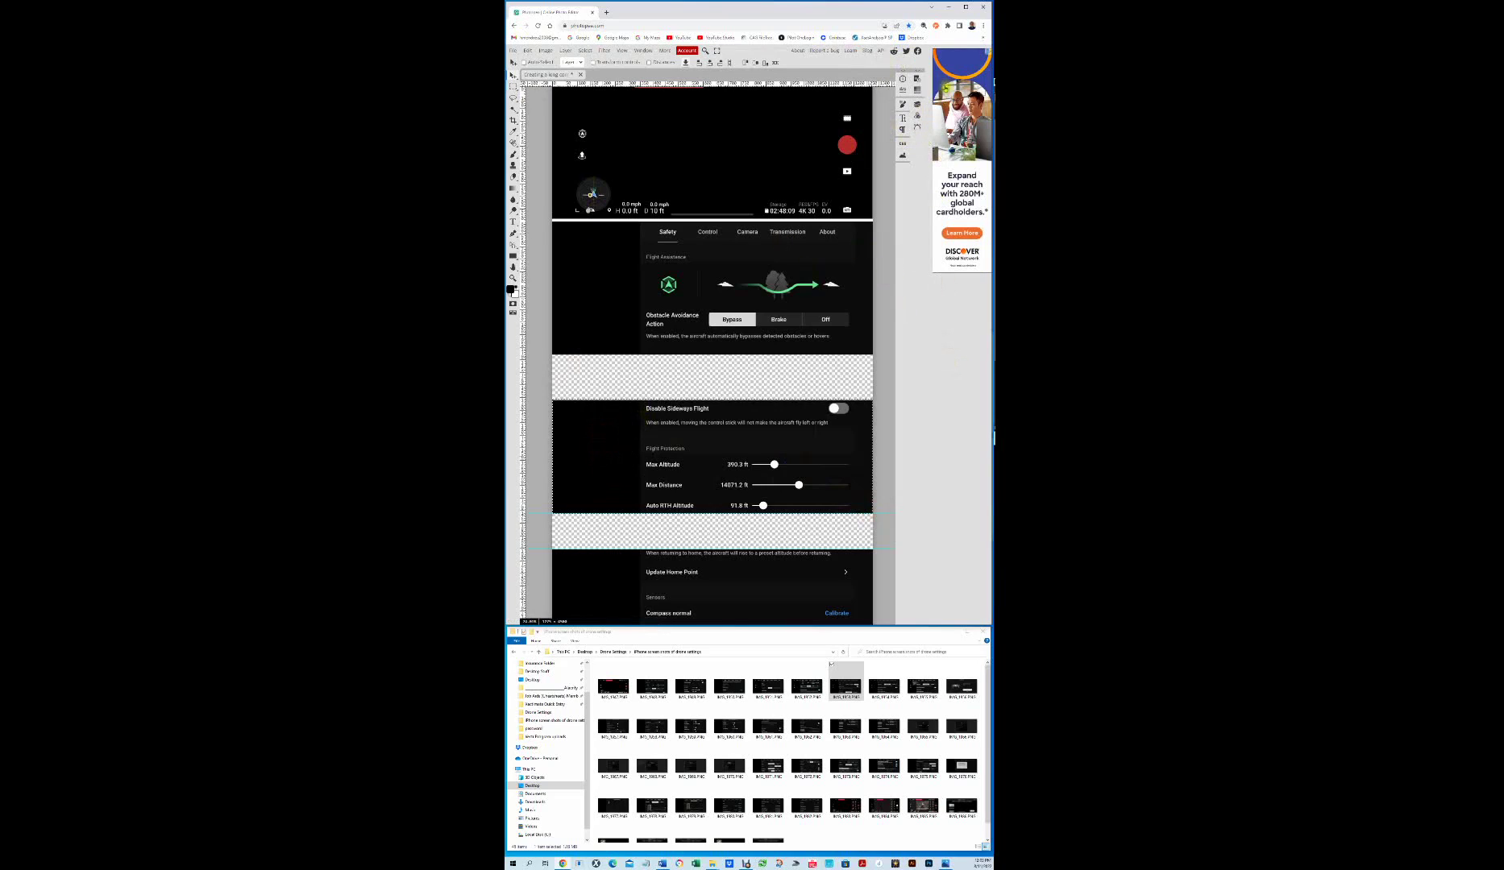
Step: Unlock the Background layer in the Layers panel and check that its content now moves
{"action": "left_click", "coordinate": [923, 71]}
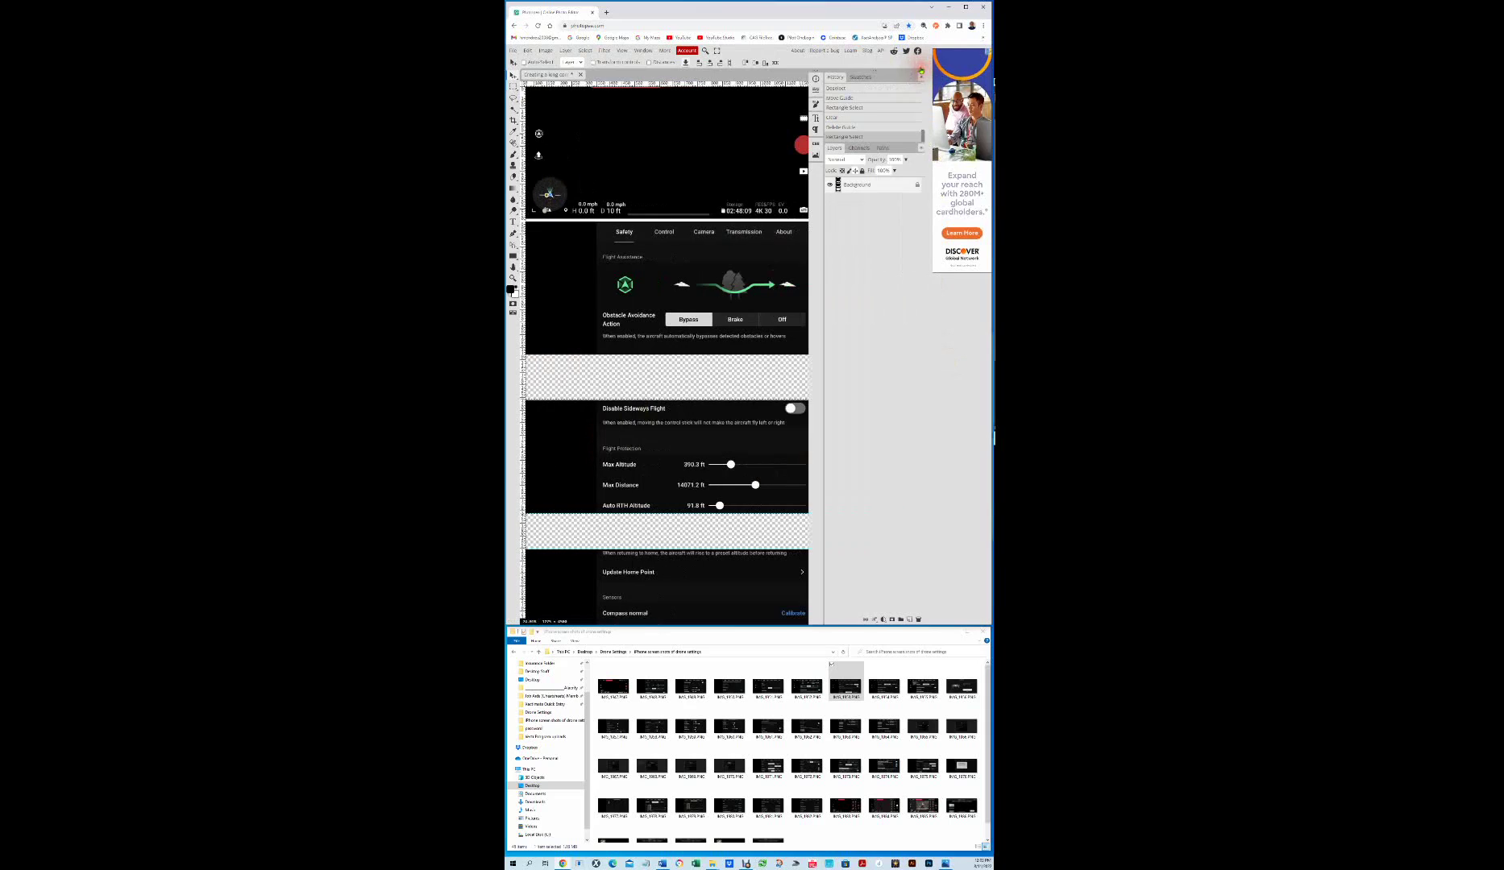
{"action": "left_click", "coordinate": [920, 185]}
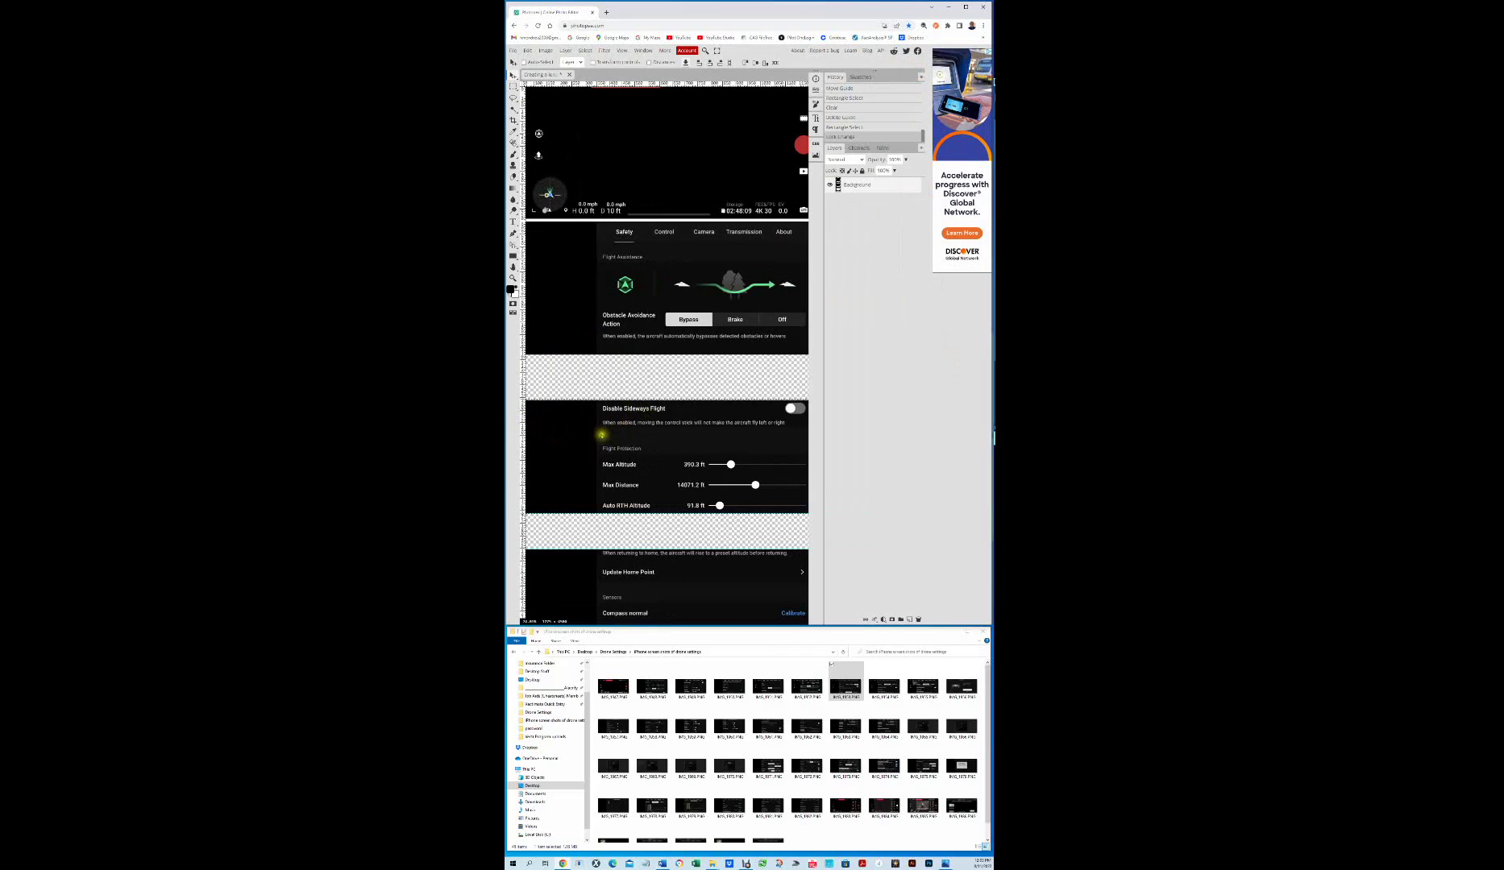
{"action": "left_click_drag", "start_coordinate": [601, 435], "coordinate": [638, 427]}
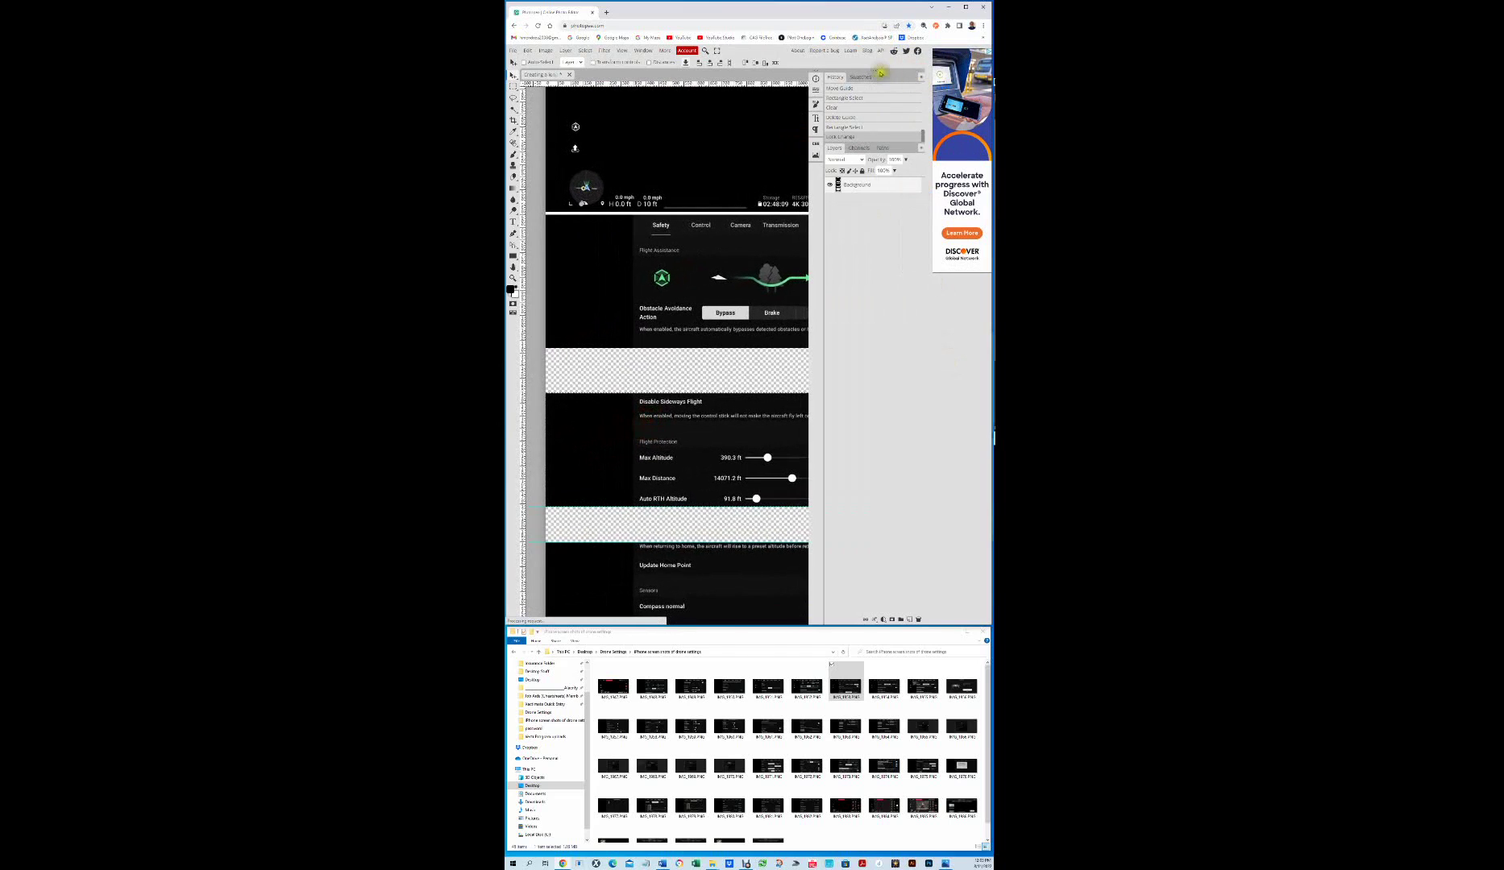
{"action": "left_click", "coordinate": [875, 69]}
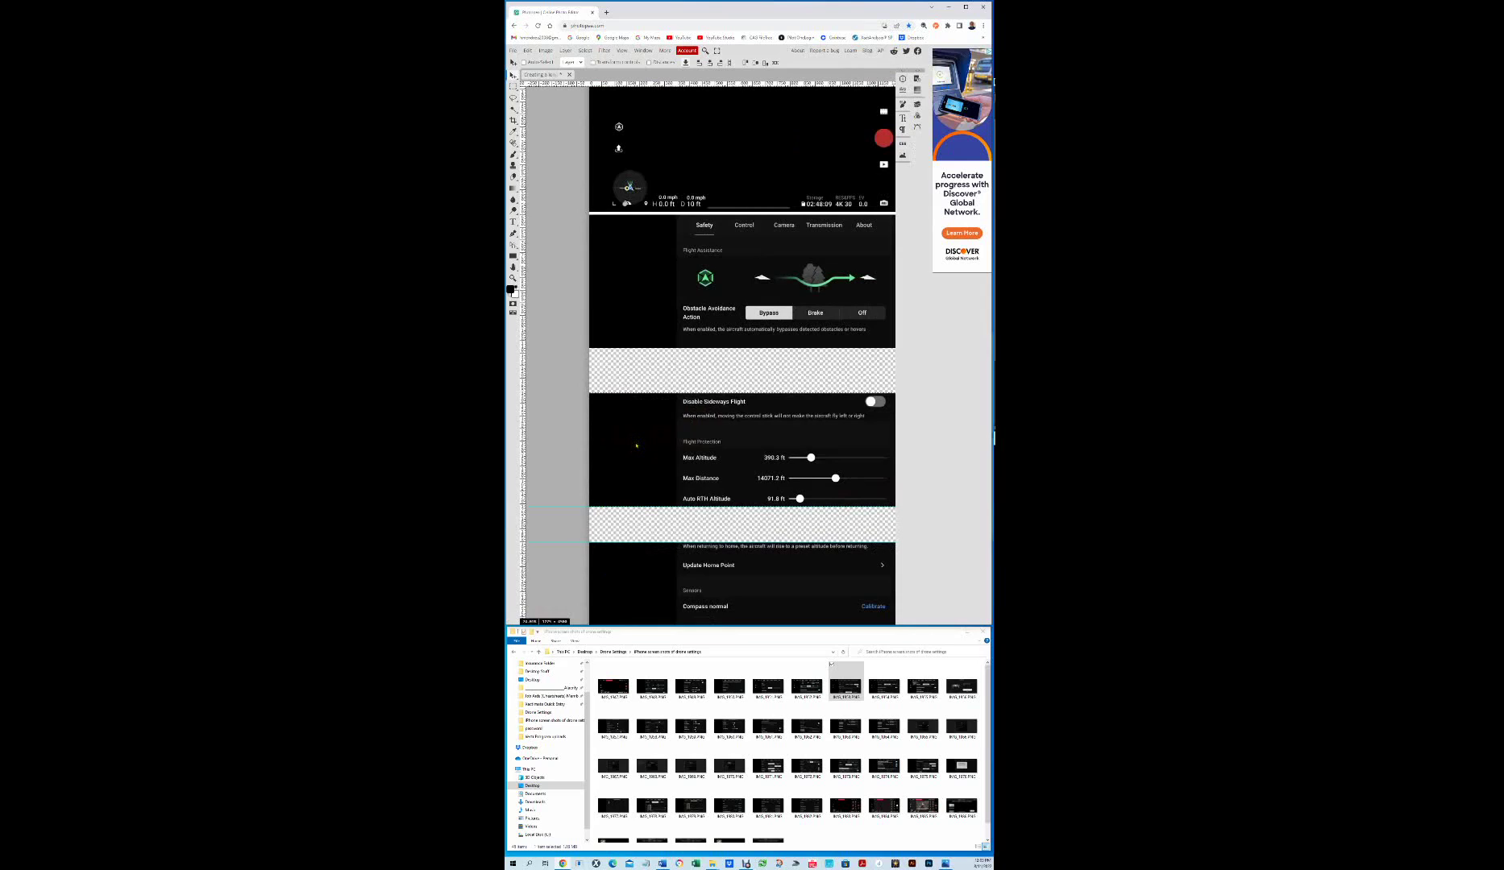
Step: Move the middle screenshot up to close the gap above Disable Sideways Flight and remove a spare guide
{"action": "left_click_drag", "start_coordinate": [636, 446], "coordinate": [638, 397]}
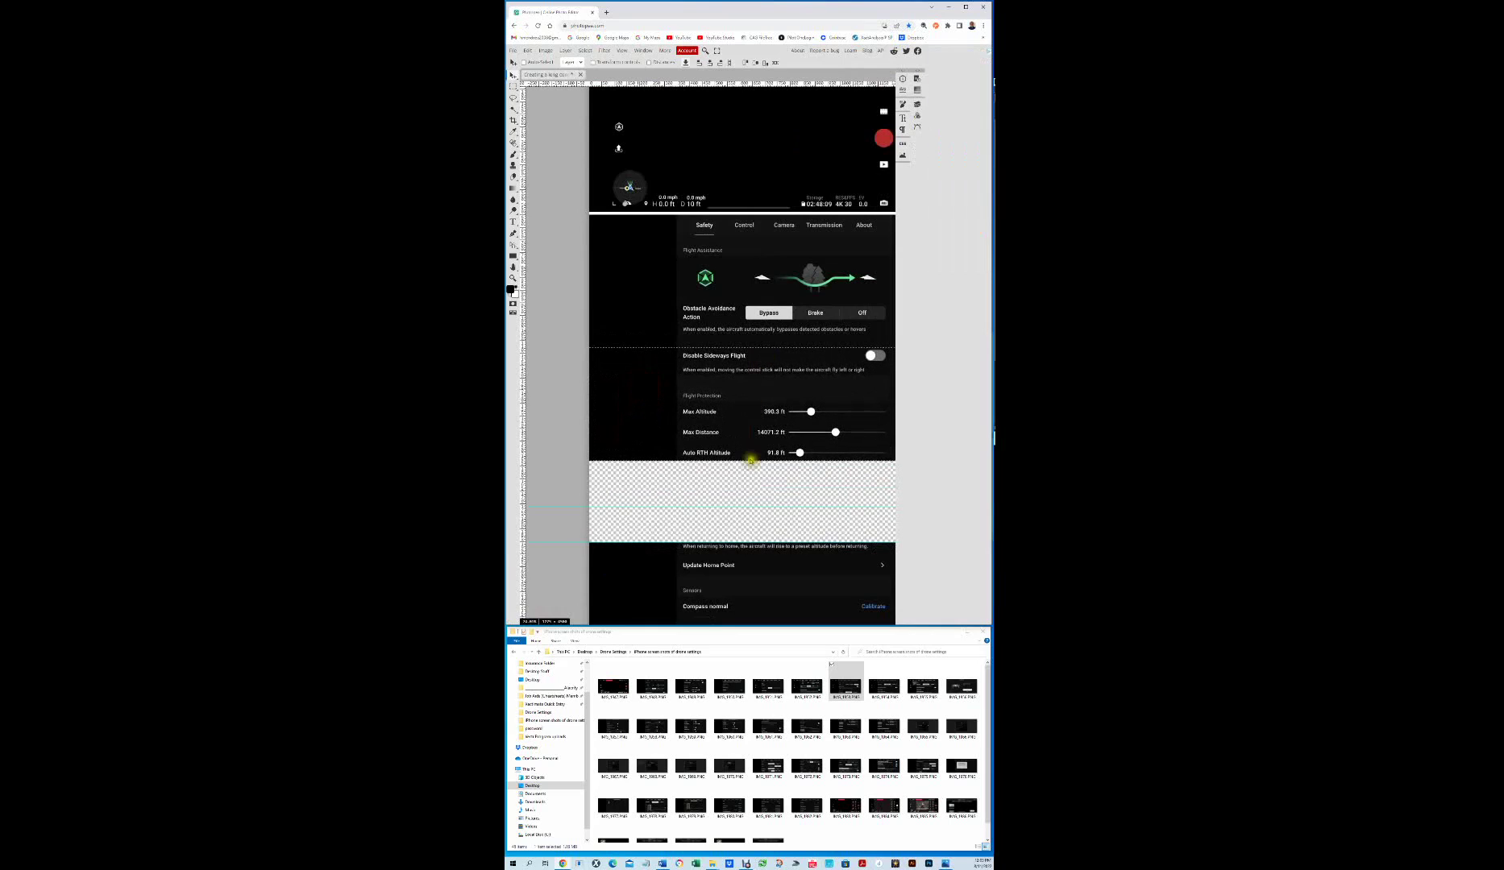
{"action": "left_click", "coordinate": [724, 486]}
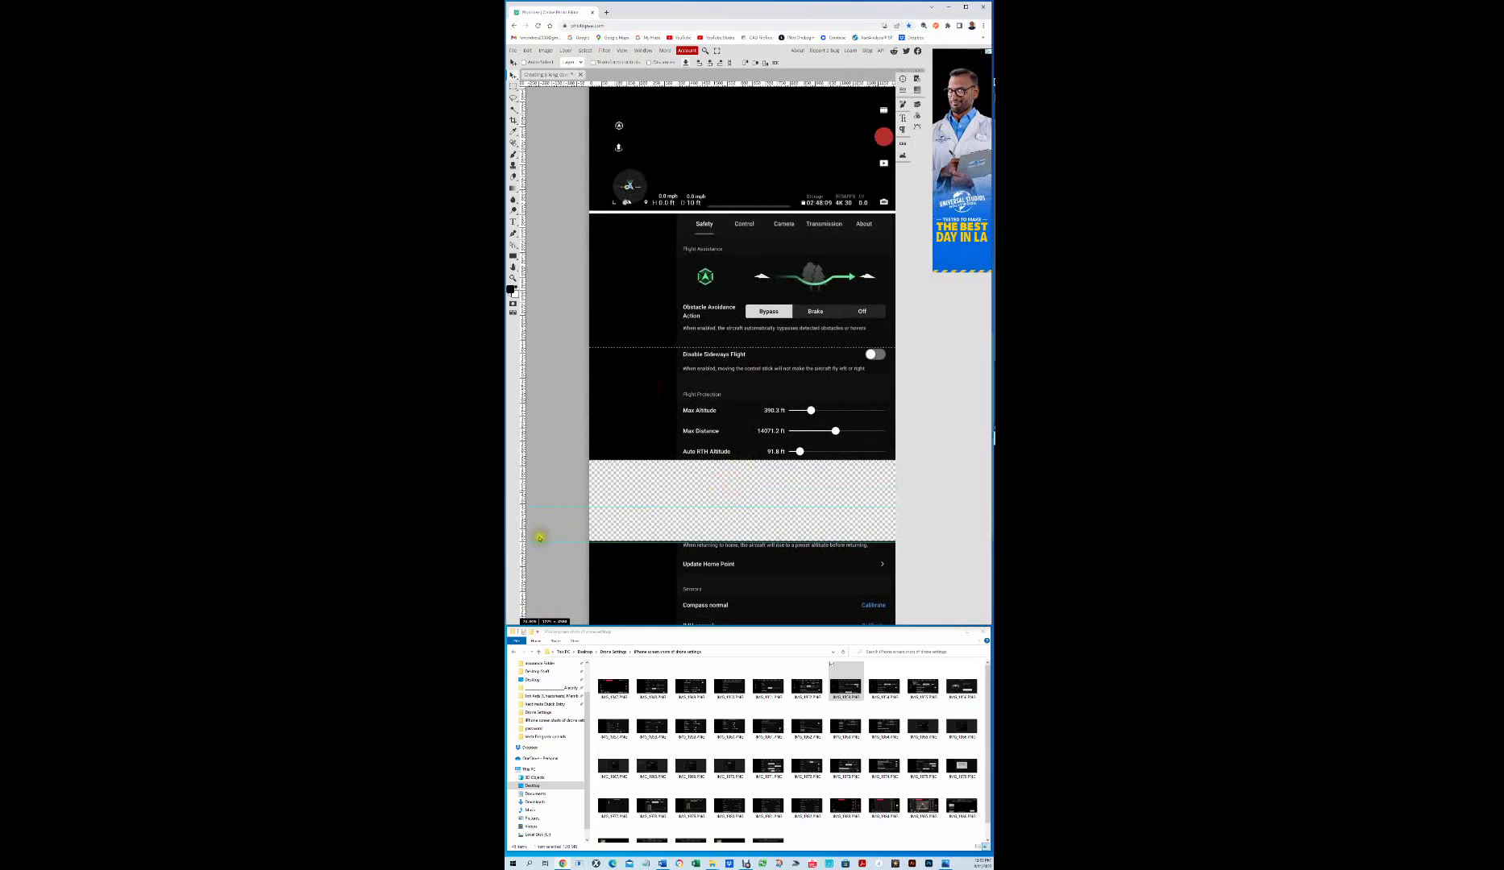
{"action": "left_click_drag", "start_coordinate": [564, 507], "coordinate": [577, 48]}
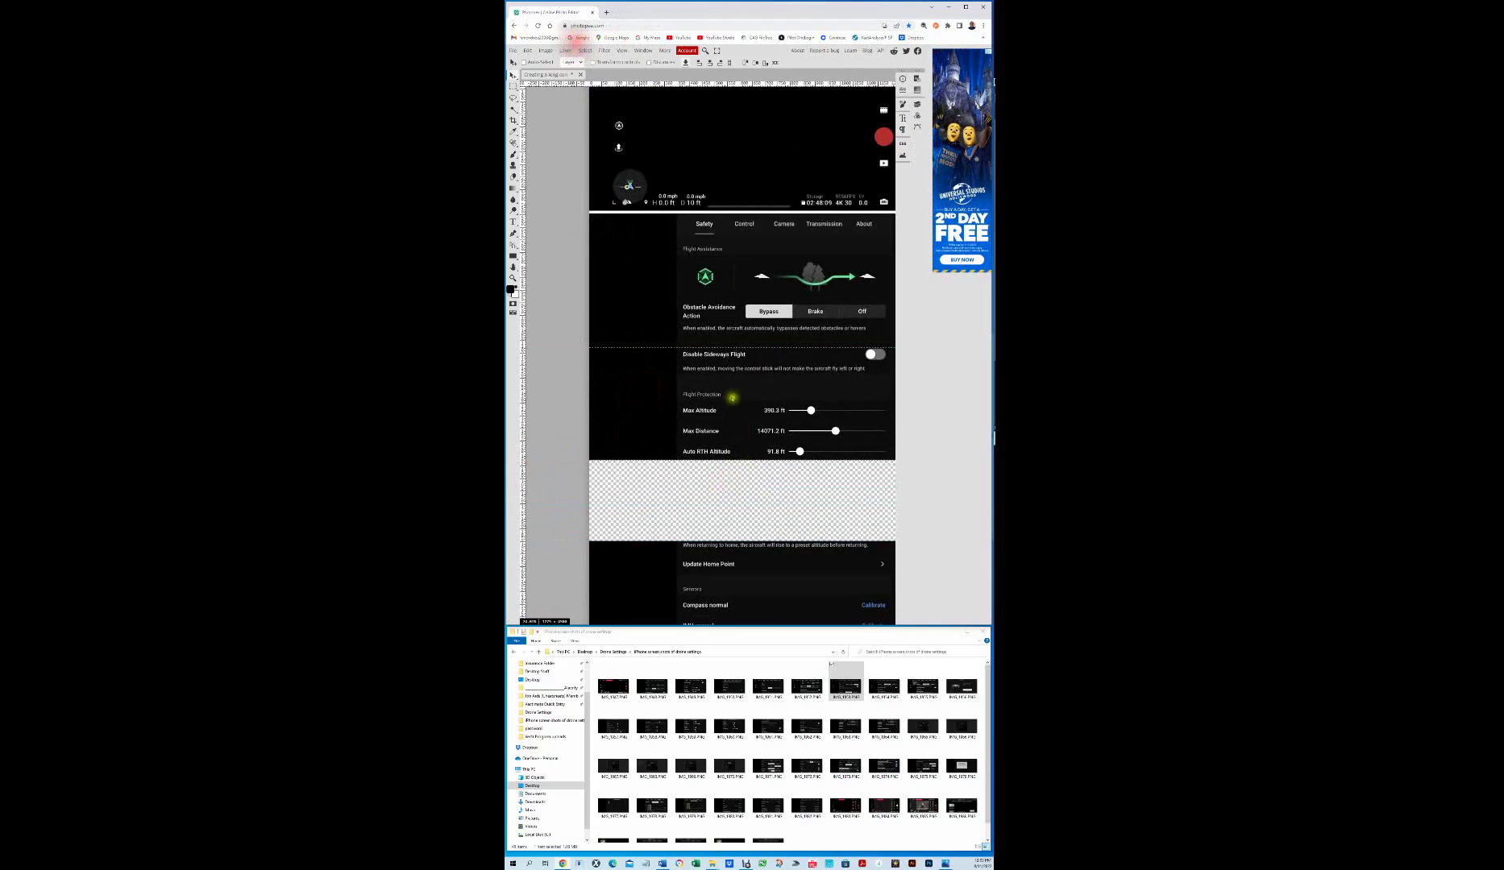
Step: Select the lower screenshots beneath the remaining gap below Auto RTH Altitude with the Rectangular Marquee
{"action": "scroll", "coordinate": [729, 403], "scroll_direction": "down", "scroll_amount": 2}
{"action": "scroll", "coordinate": [729, 409], "scroll_direction": "down", "scroll_amount": 1}
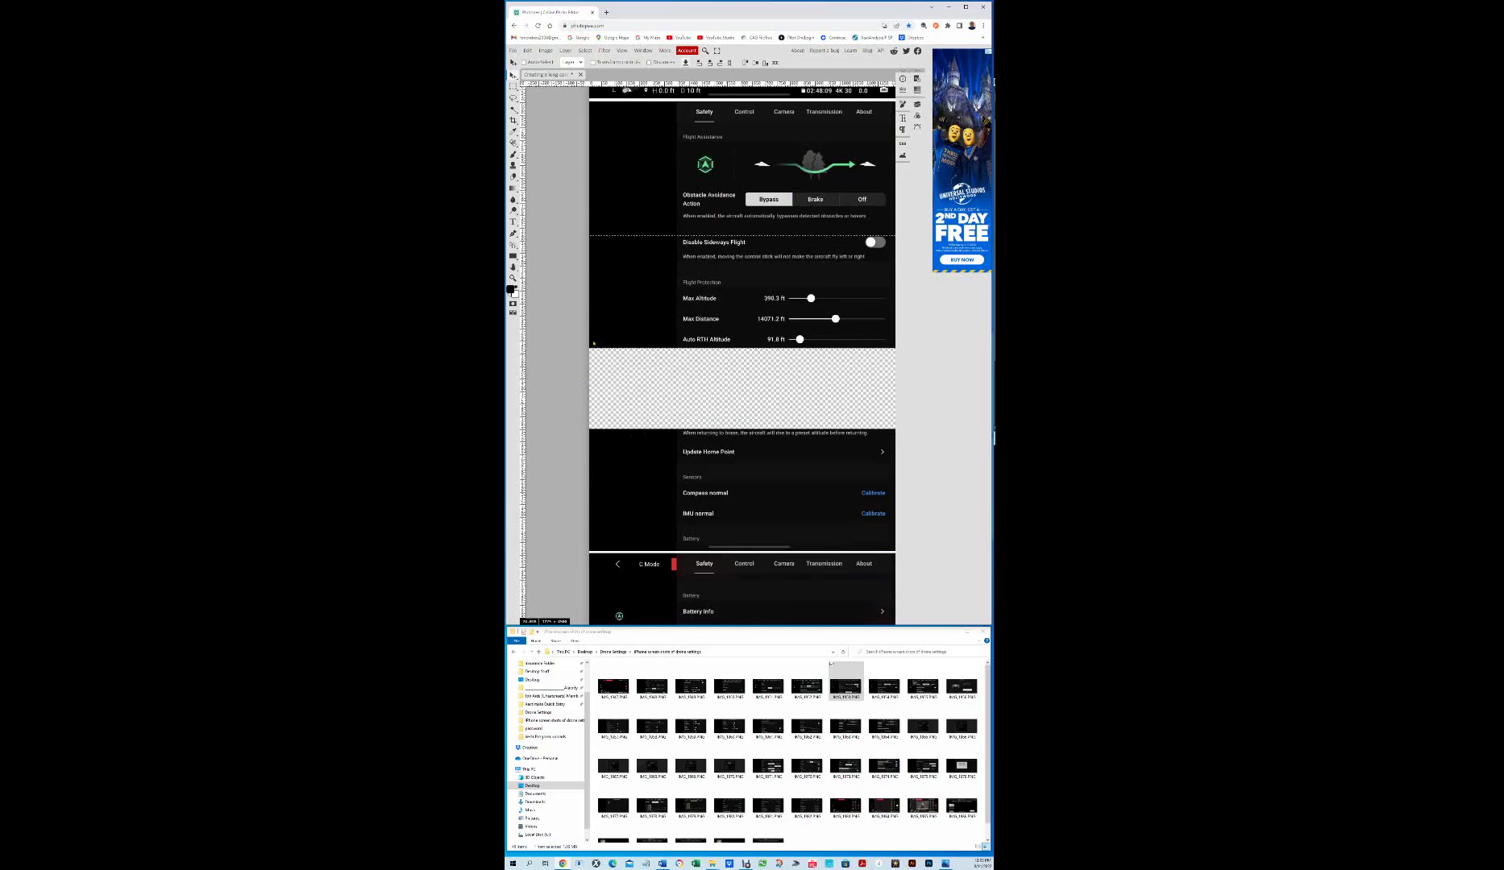
{"action": "key", "text": "m"}
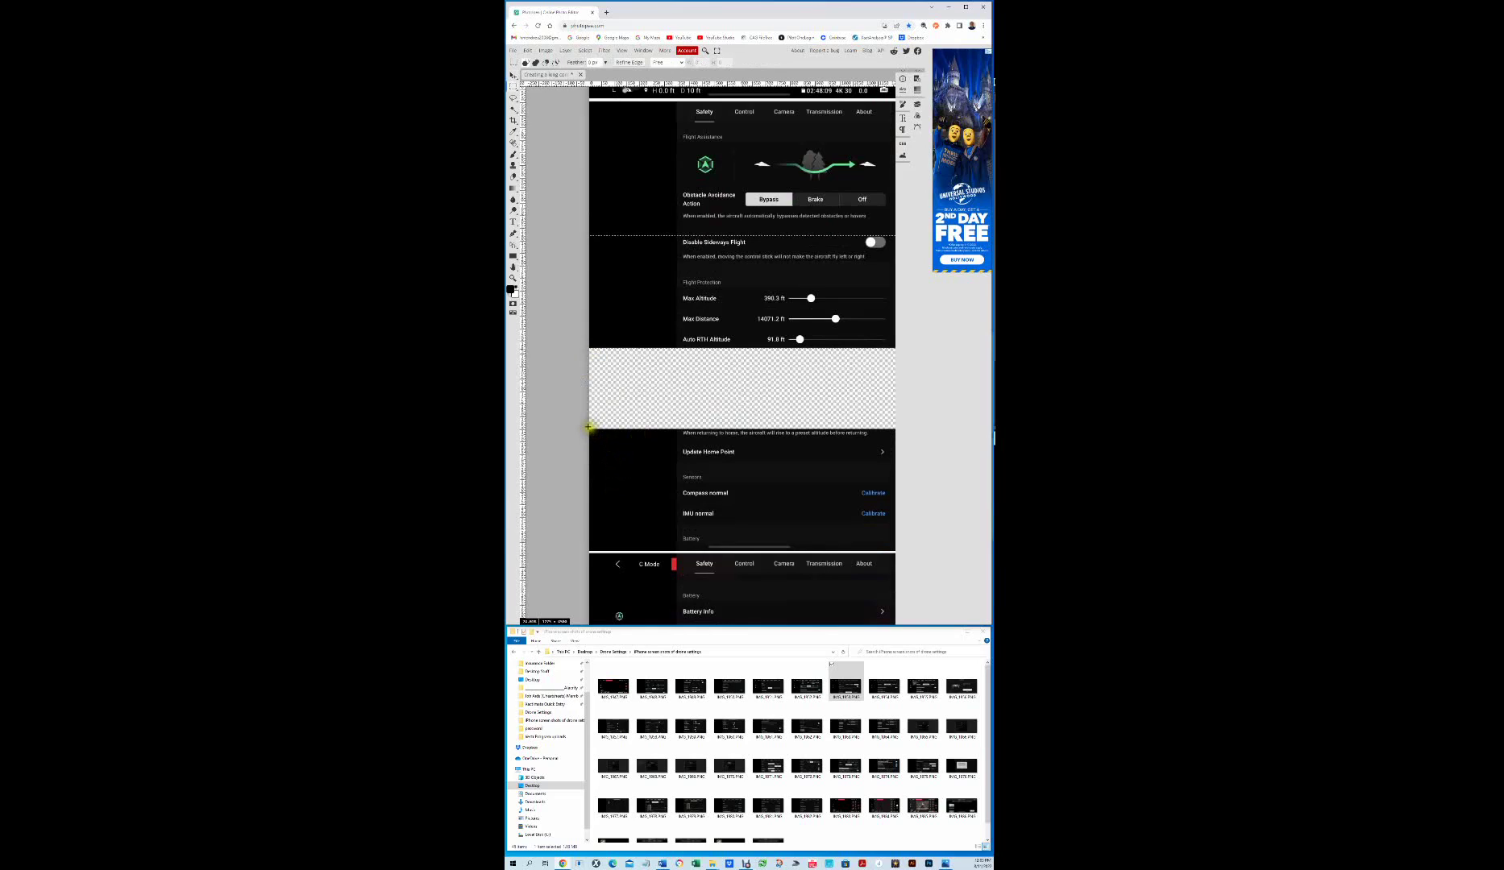
{"action": "left_click_drag", "start_coordinate": [589, 426], "coordinate": [892, 544]}
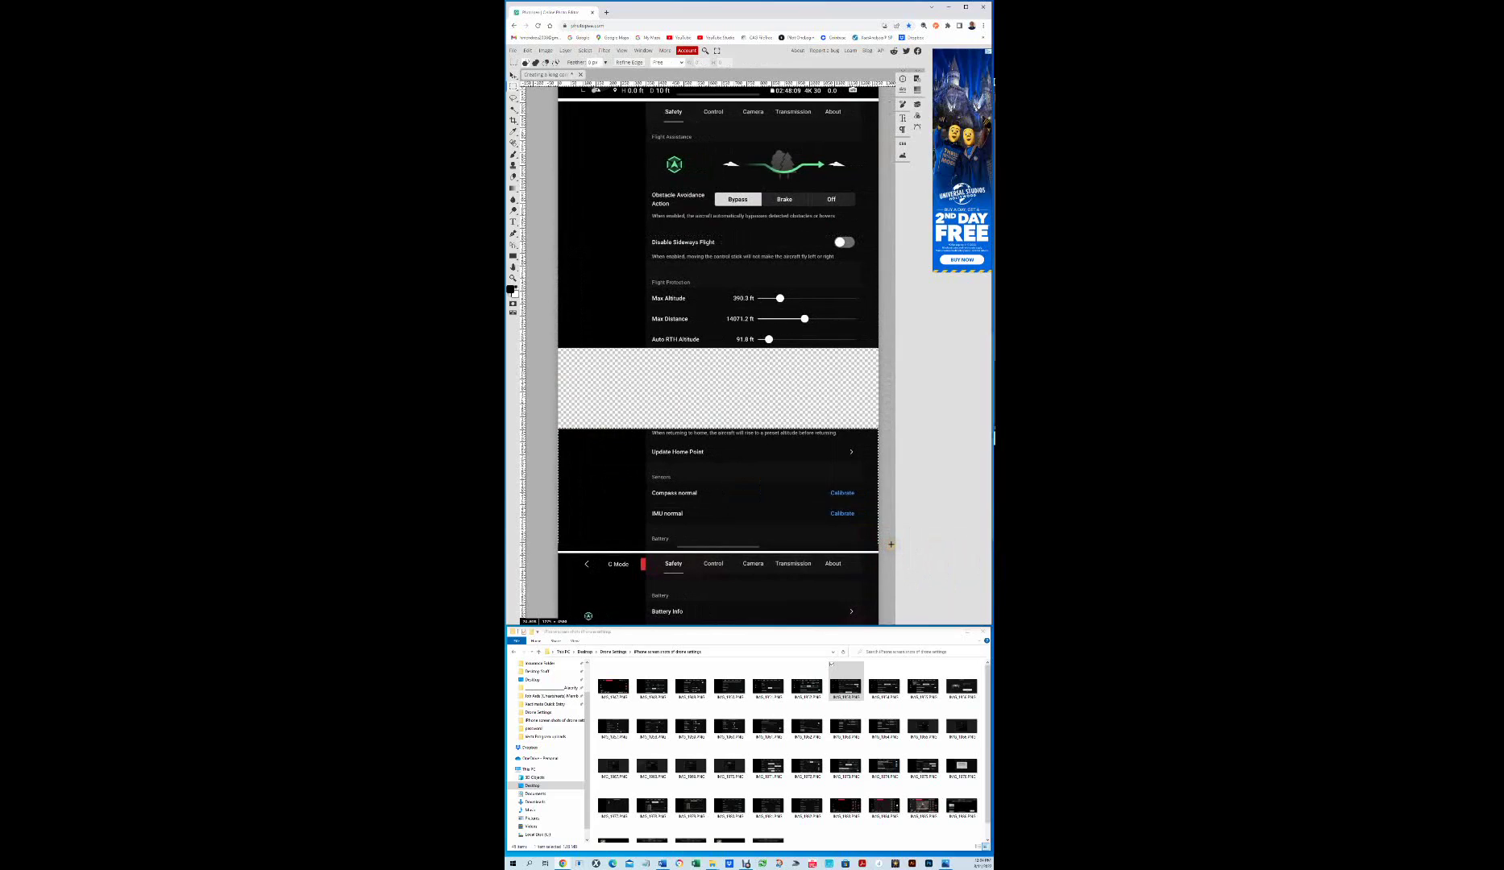
Step: Move the Update Home Point strip up until it sits flush under the Auto RTH Altitude row
{"action": "key", "text": "v"}
{"action": "left_click_drag", "start_coordinate": [609, 511], "coordinate": [761, 420]}
{"action": "left_click_drag", "start_coordinate": [620, 389], "coordinate": [630, 400]}
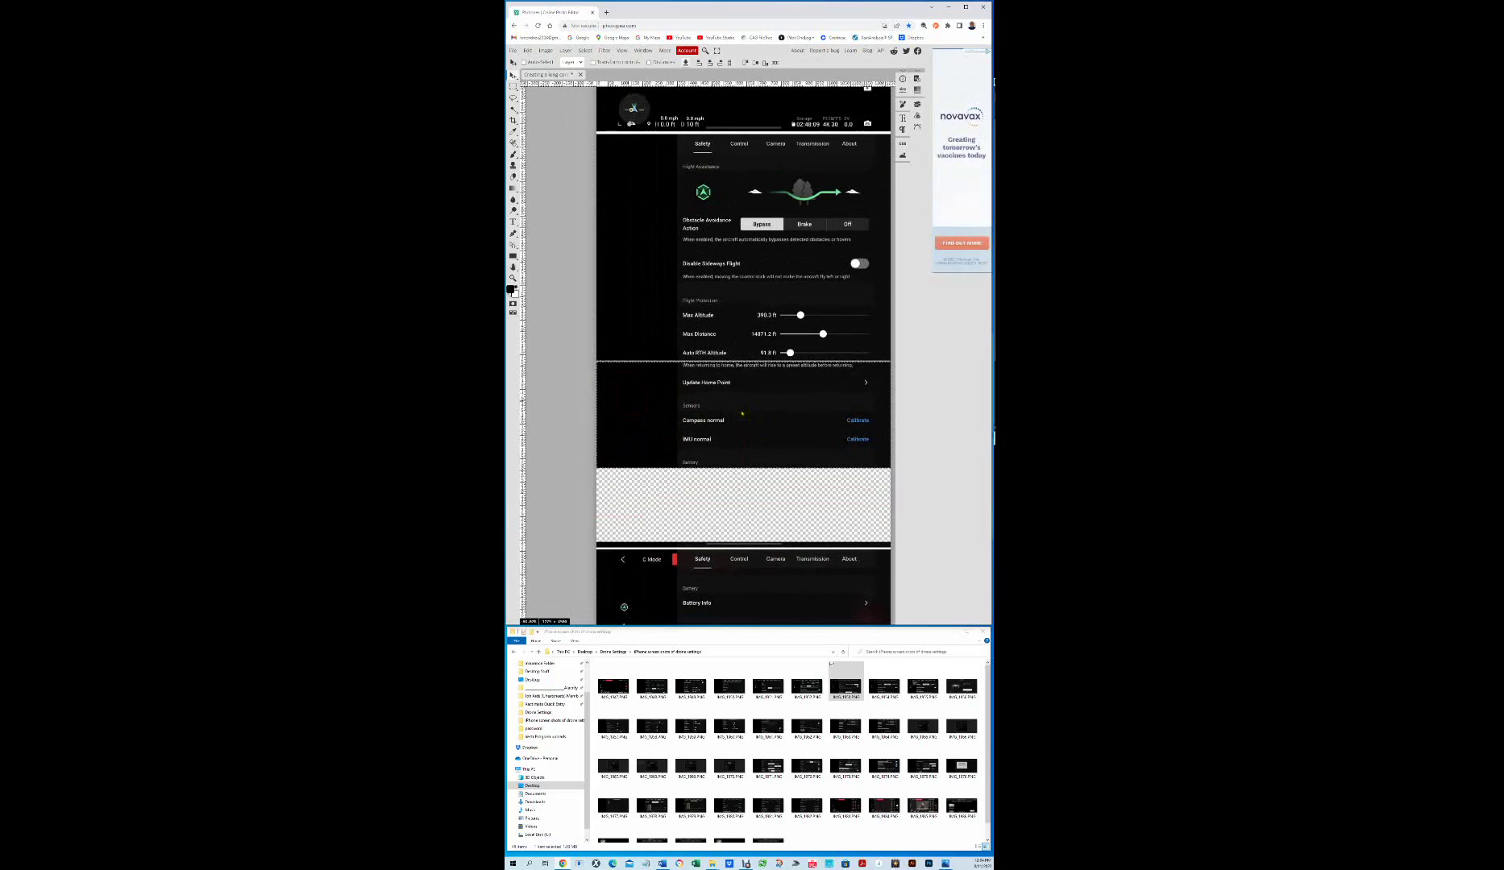
{"action": "key", "text": "Up"}
{"action": "key", "text": "Up"}
{"action": "key", "text": "Up"}
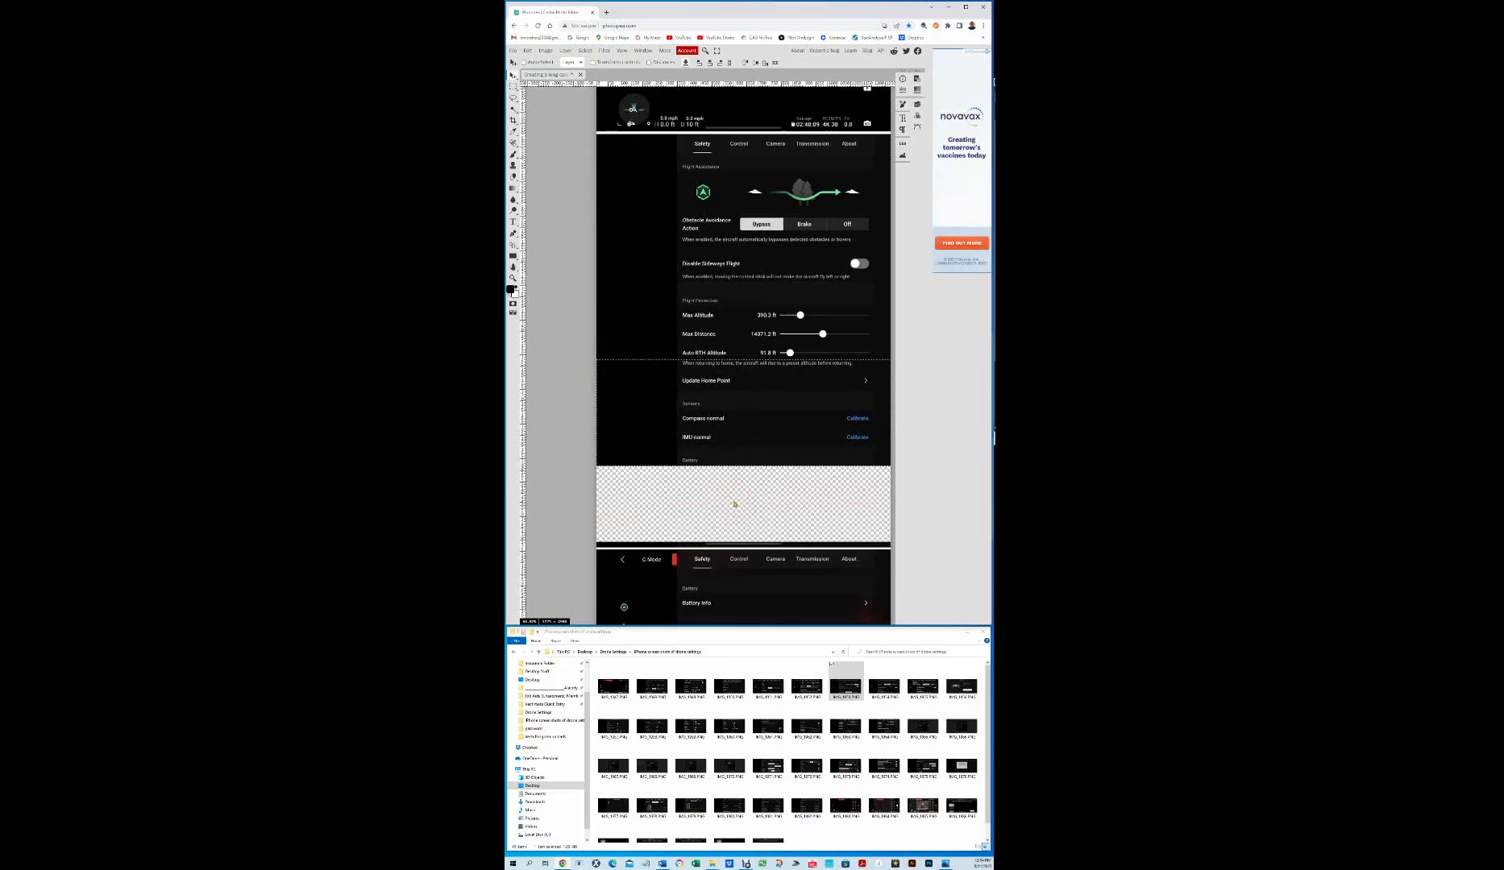
Step: Try pulling the lower Safety-tab screenshot up against the upper one, then undo that move
{"action": "scroll", "coordinate": [734, 504], "scroll_direction": "down", "scroll_amount": 2}
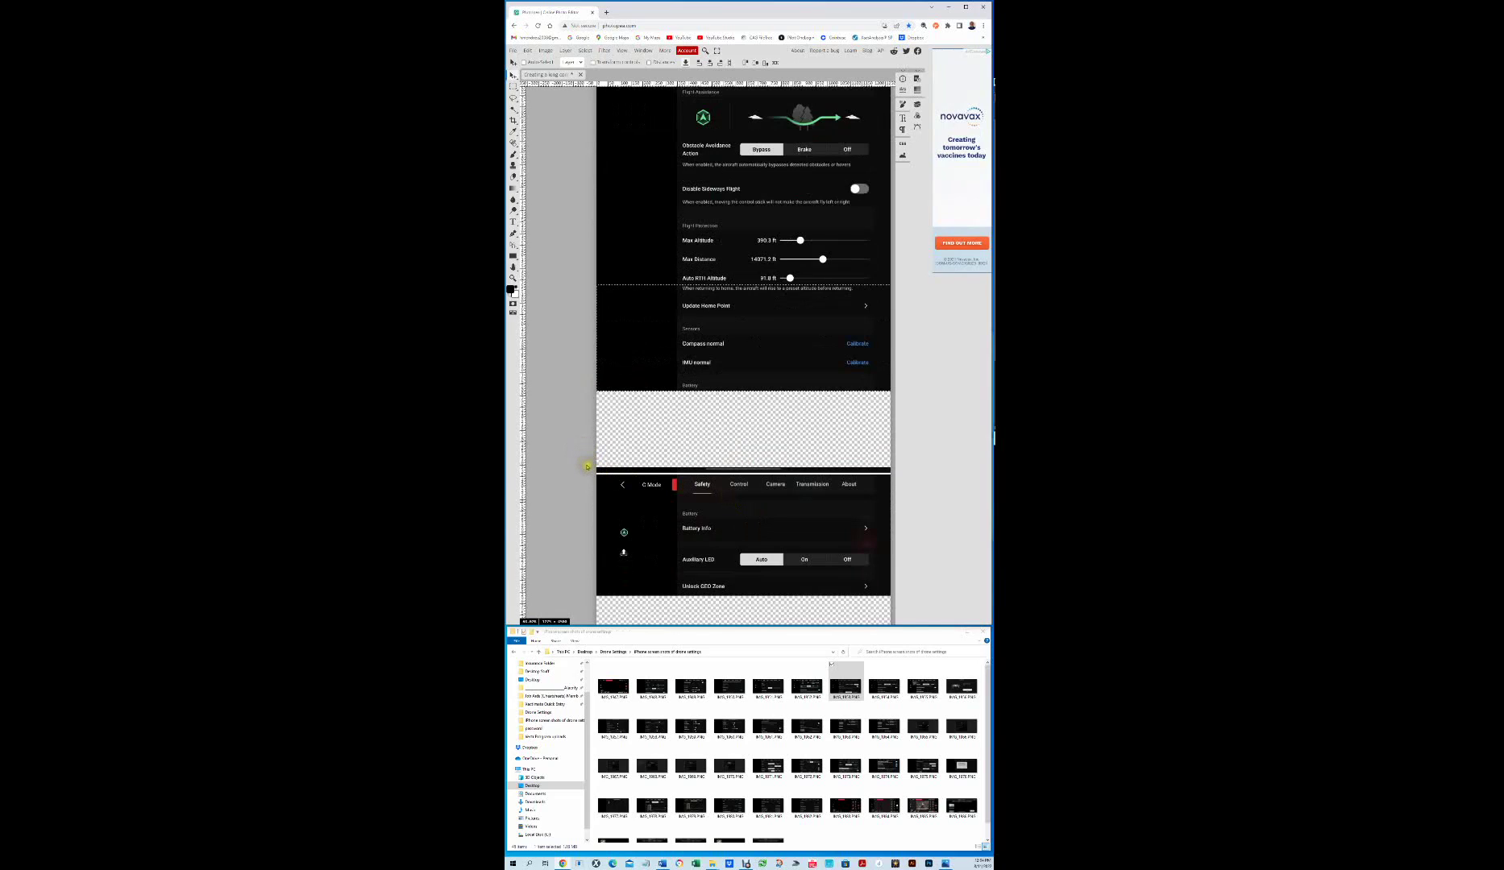
{"action": "key", "text": "m"}
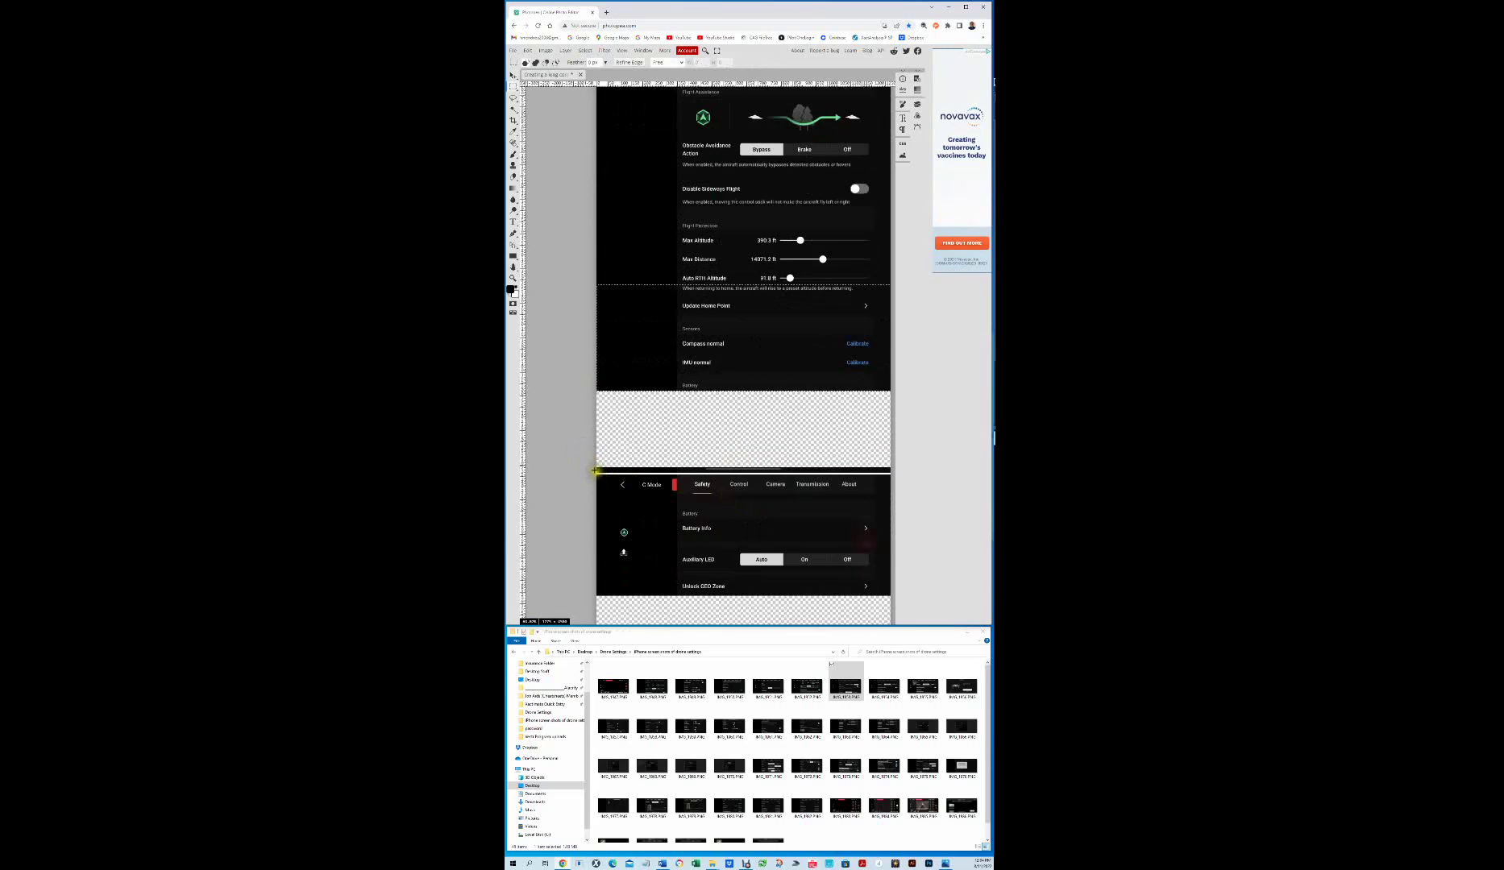
{"action": "left_click_drag", "start_coordinate": [598, 474], "coordinate": [889, 594]}
{"action": "key", "text": "v"}
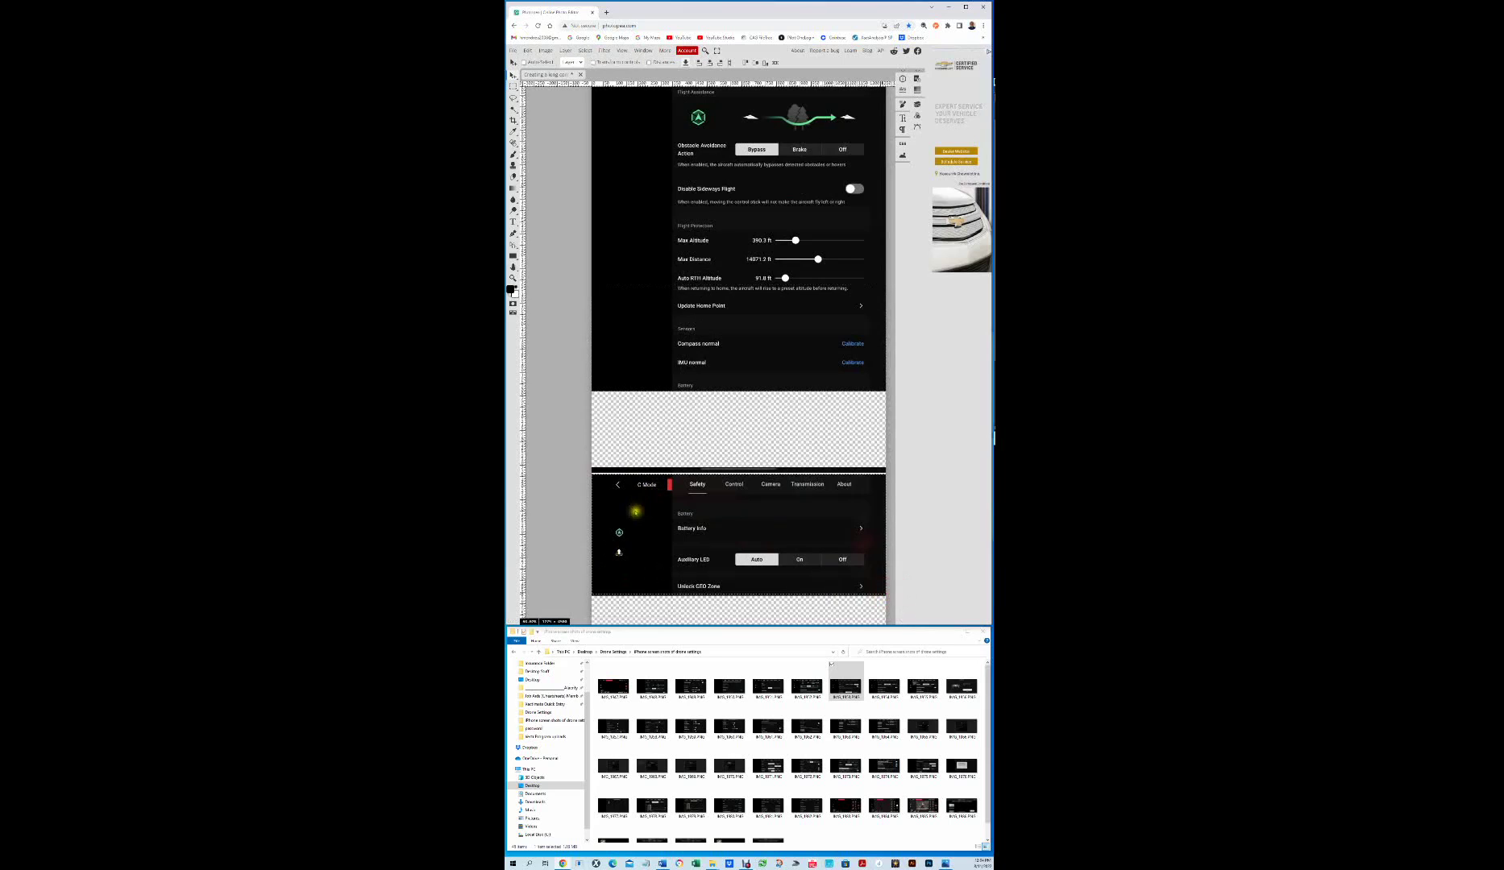
{"action": "left_click_drag", "start_coordinate": [634, 513], "coordinate": [636, 434]}
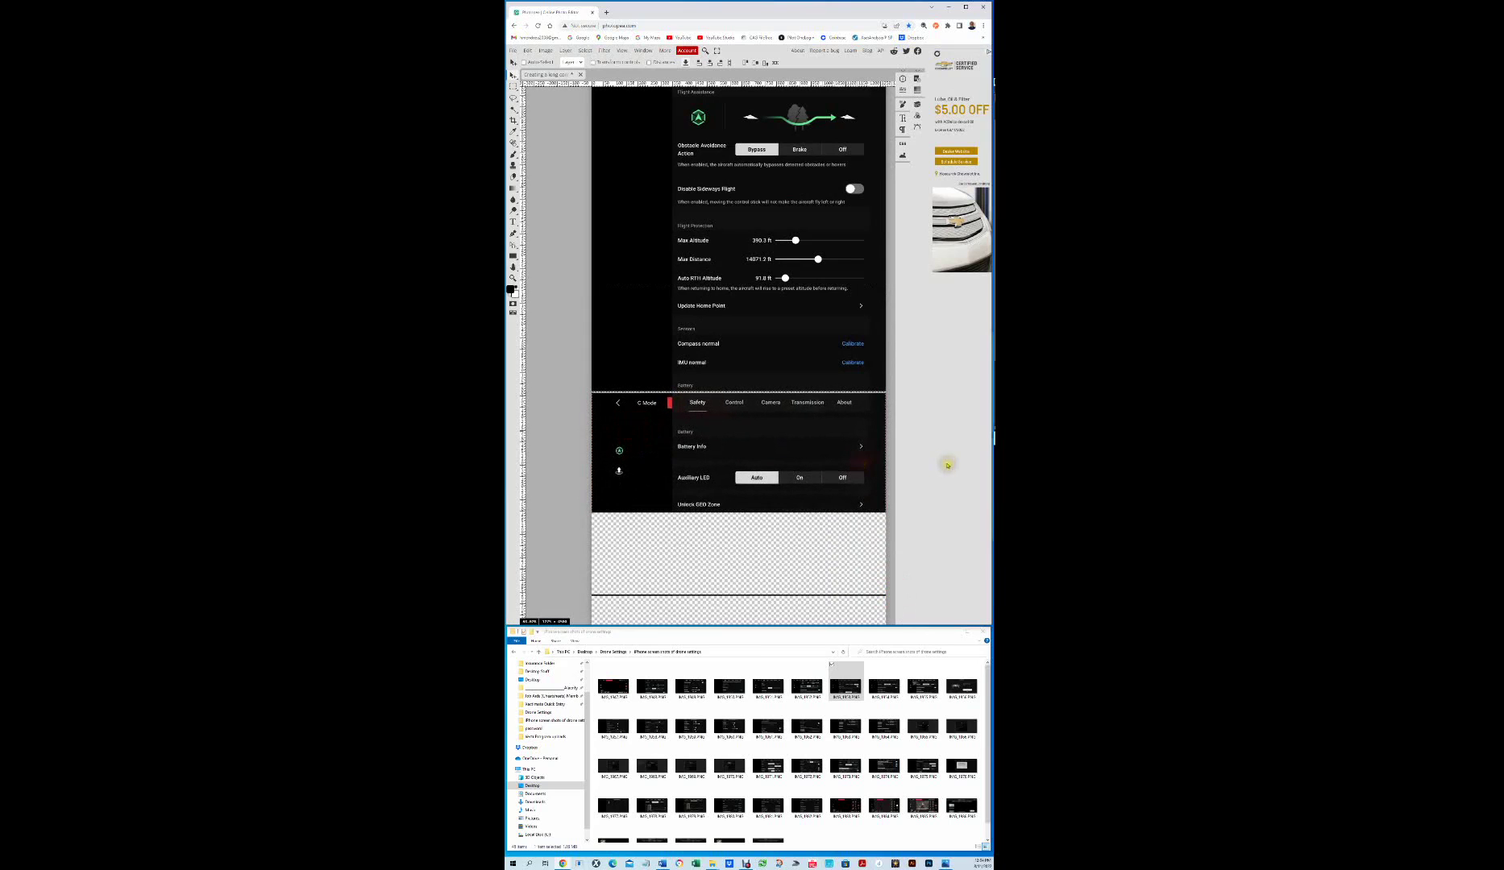
{"action": "key", "text": "Up"}
{"action": "key", "text": "Up"}
{"action": "key", "text": "Up"}
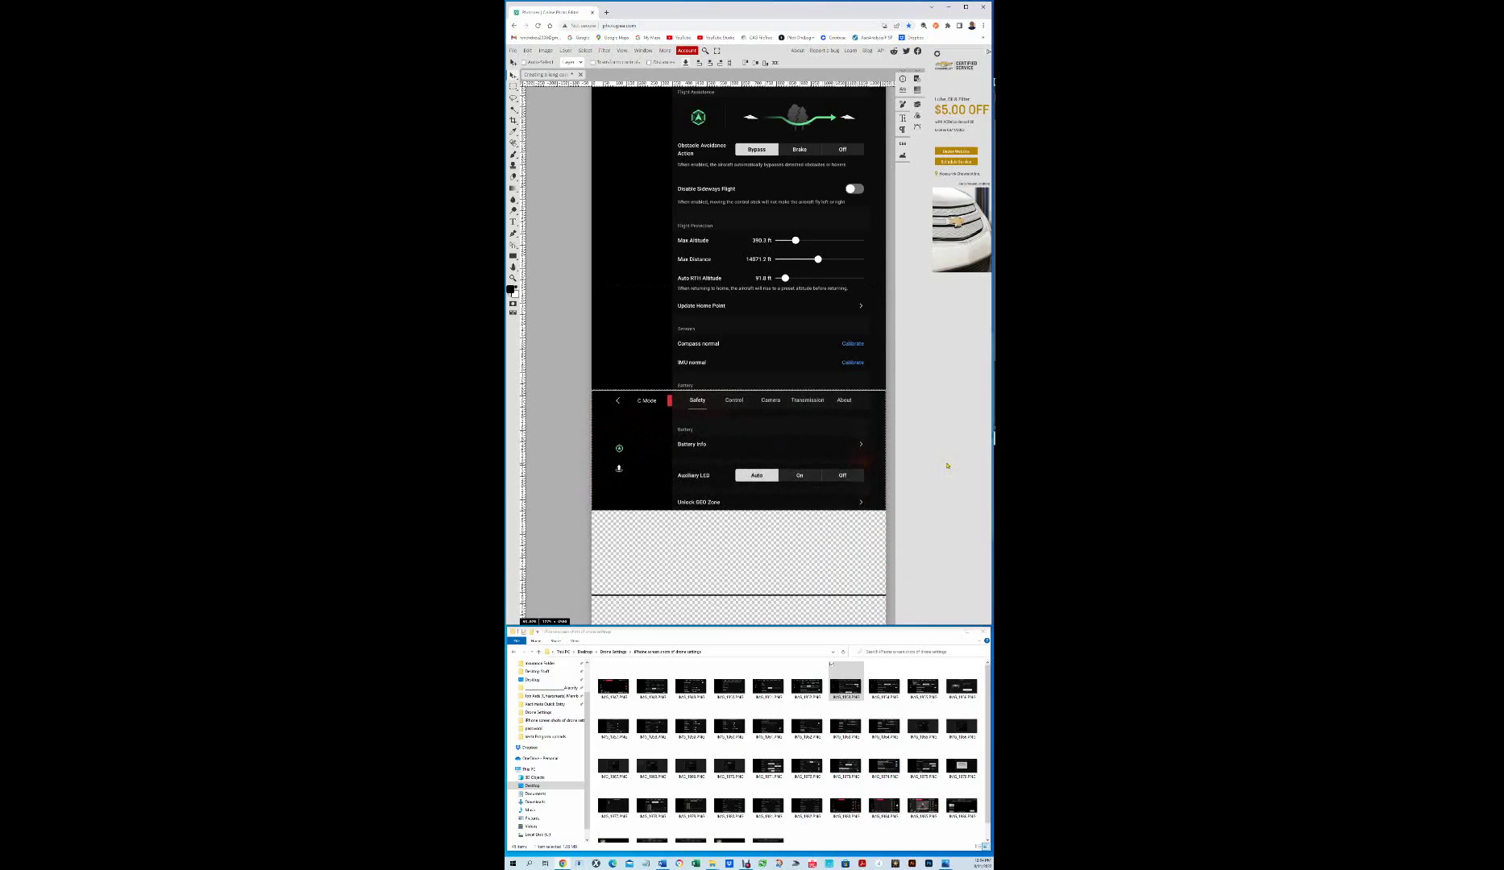
{"action": "key", "text": "Up"}
{"action": "key", "text": "Up"}
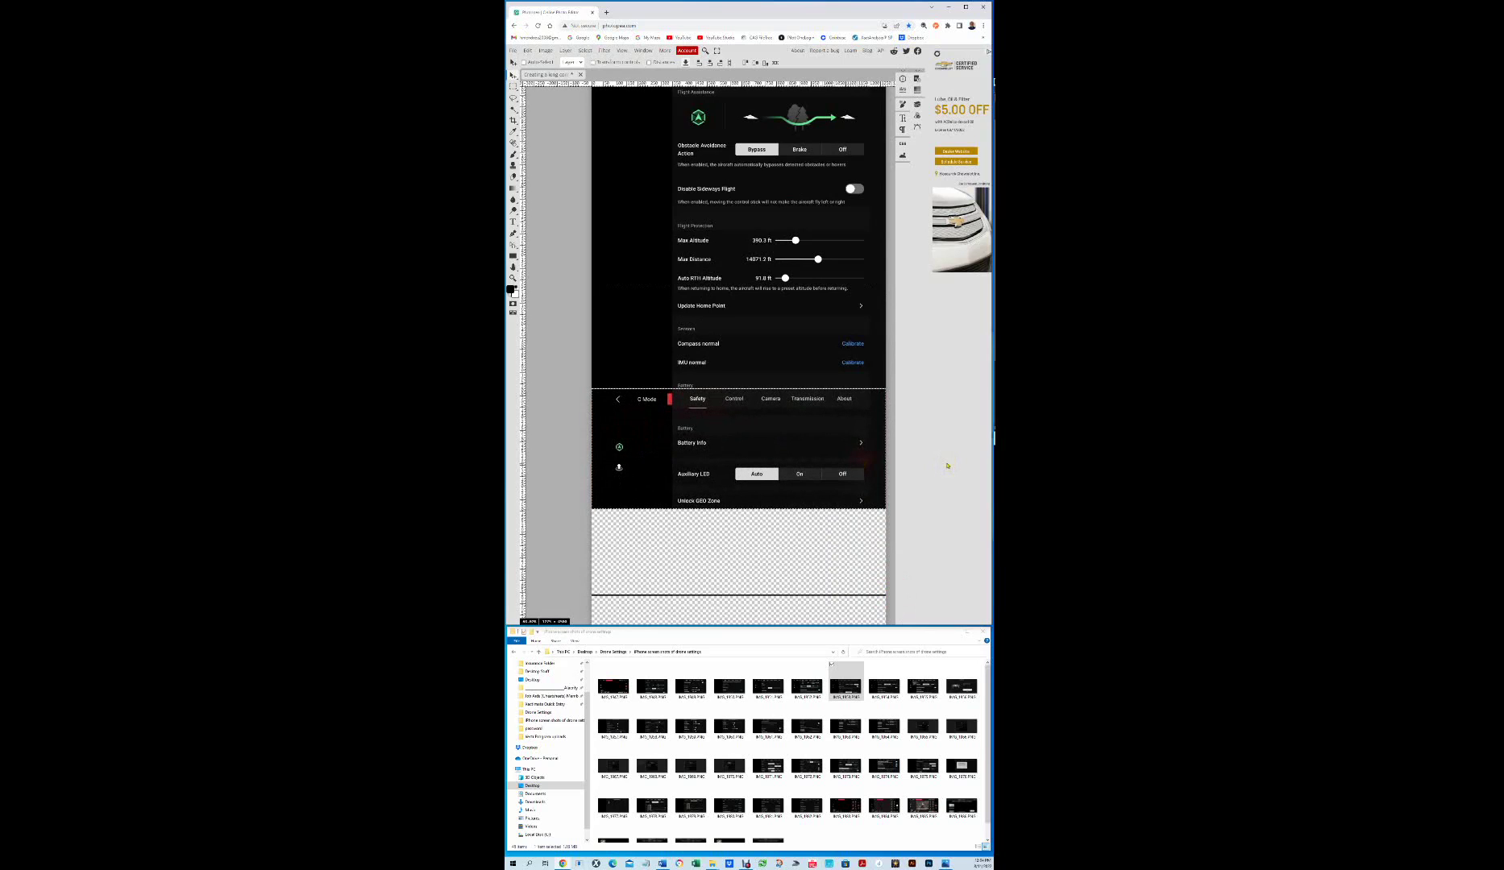
{"action": "key", "text": "Up"}
{"action": "key", "text": "ctrl+z"}
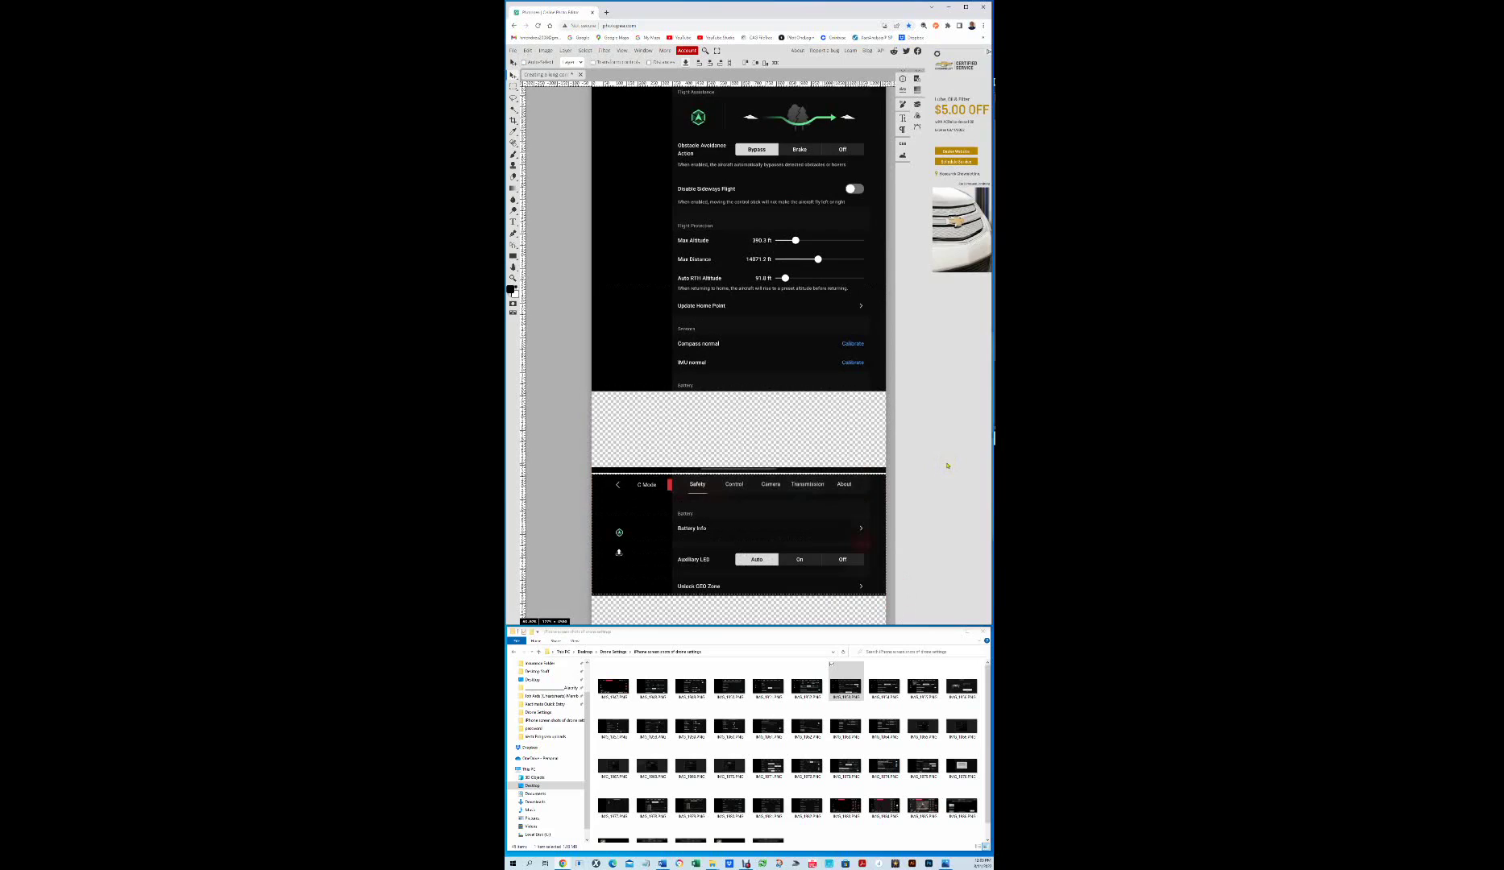
Step: Reselect the lower Safety-tab screenshot and raise it under the Battery heading, backing off the overshoot
{"action": "left_click", "coordinate": [909, 484]}
{"action": "left_click", "coordinate": [609, 502]}
{"action": "key", "text": "m"}
{"action": "left_click_drag", "start_coordinate": [592, 474], "coordinate": [879, 593]}
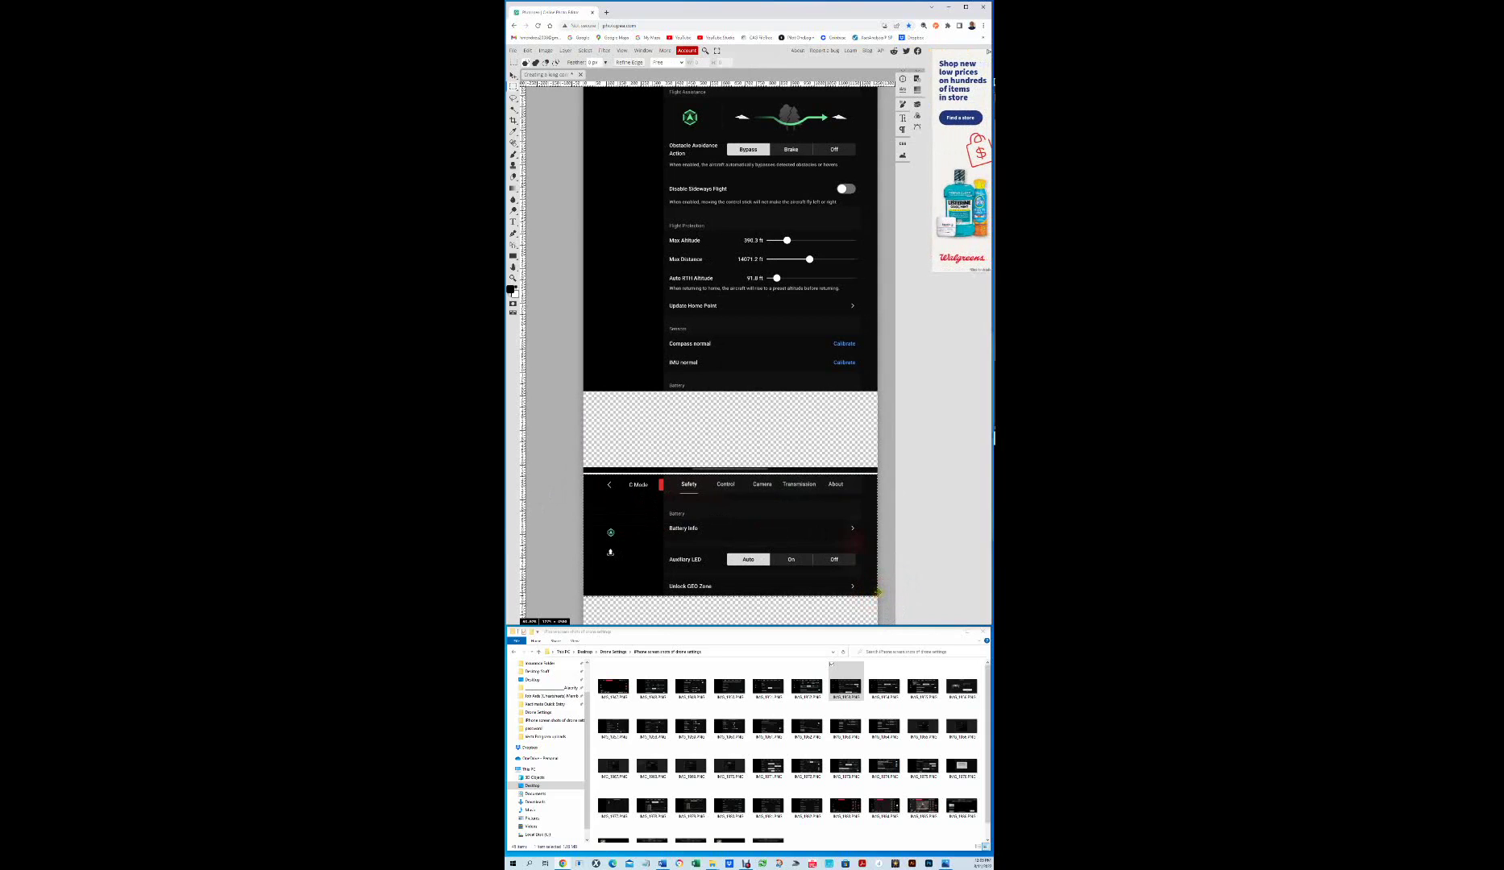
{"action": "key", "text": "v"}
{"action": "left_click_drag", "start_coordinate": [613, 502], "coordinate": [614, 419]}
{"action": "key", "text": "Up"}
{"action": "key", "text": "Up"}
{"action": "key", "text": "Up"}
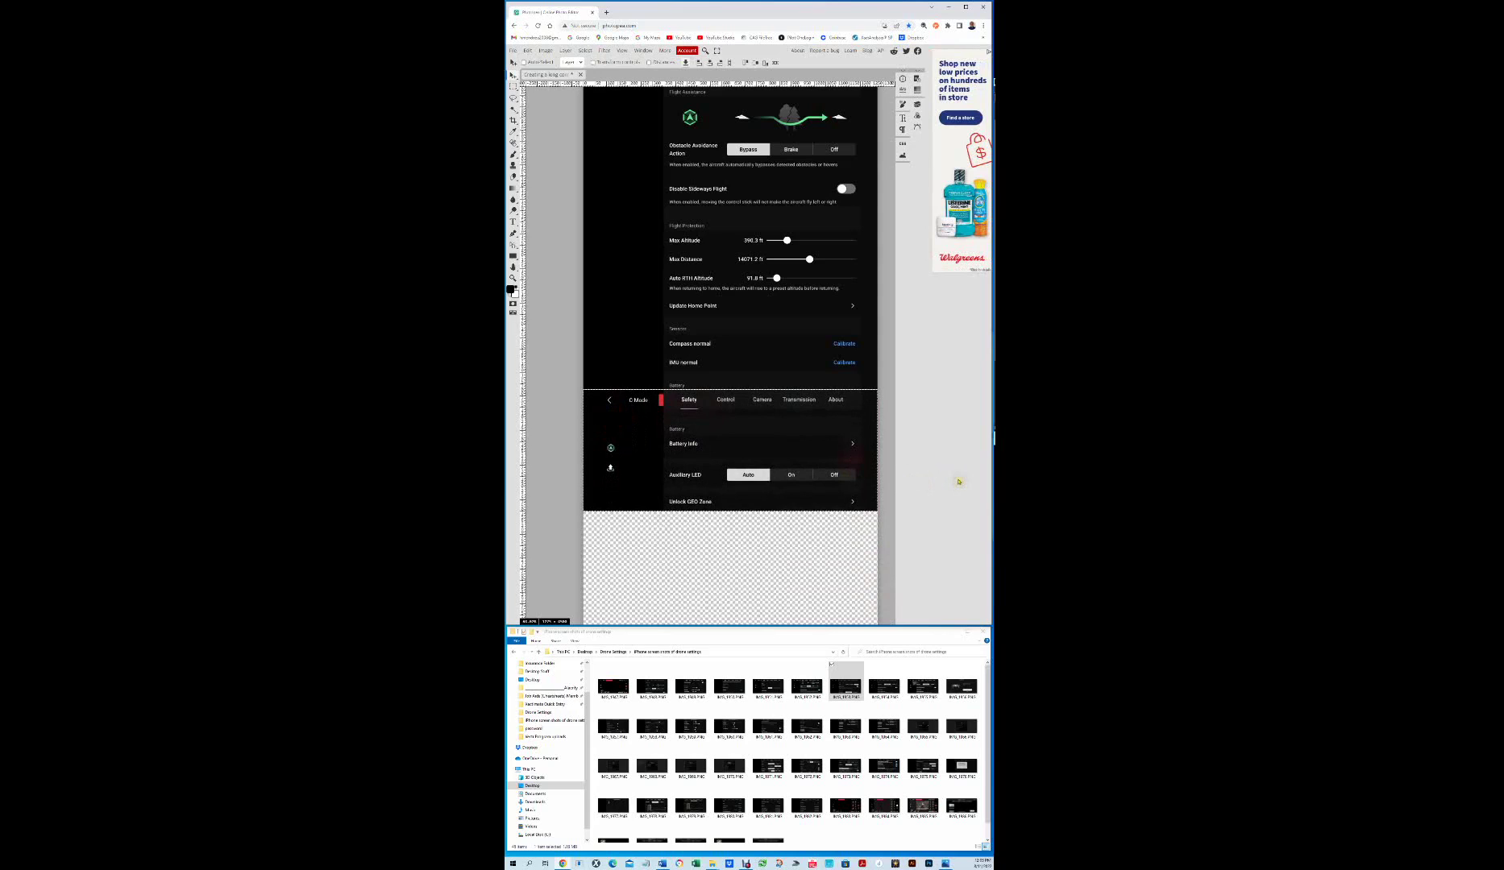
{"action": "key", "text": "shift+Down"}
{"action": "key", "text": "shift+Down"}
{"action": "key", "text": "shift+Down"}
{"action": "key", "text": "shift+Down"}
{"action": "key", "text": "shift+Down"}
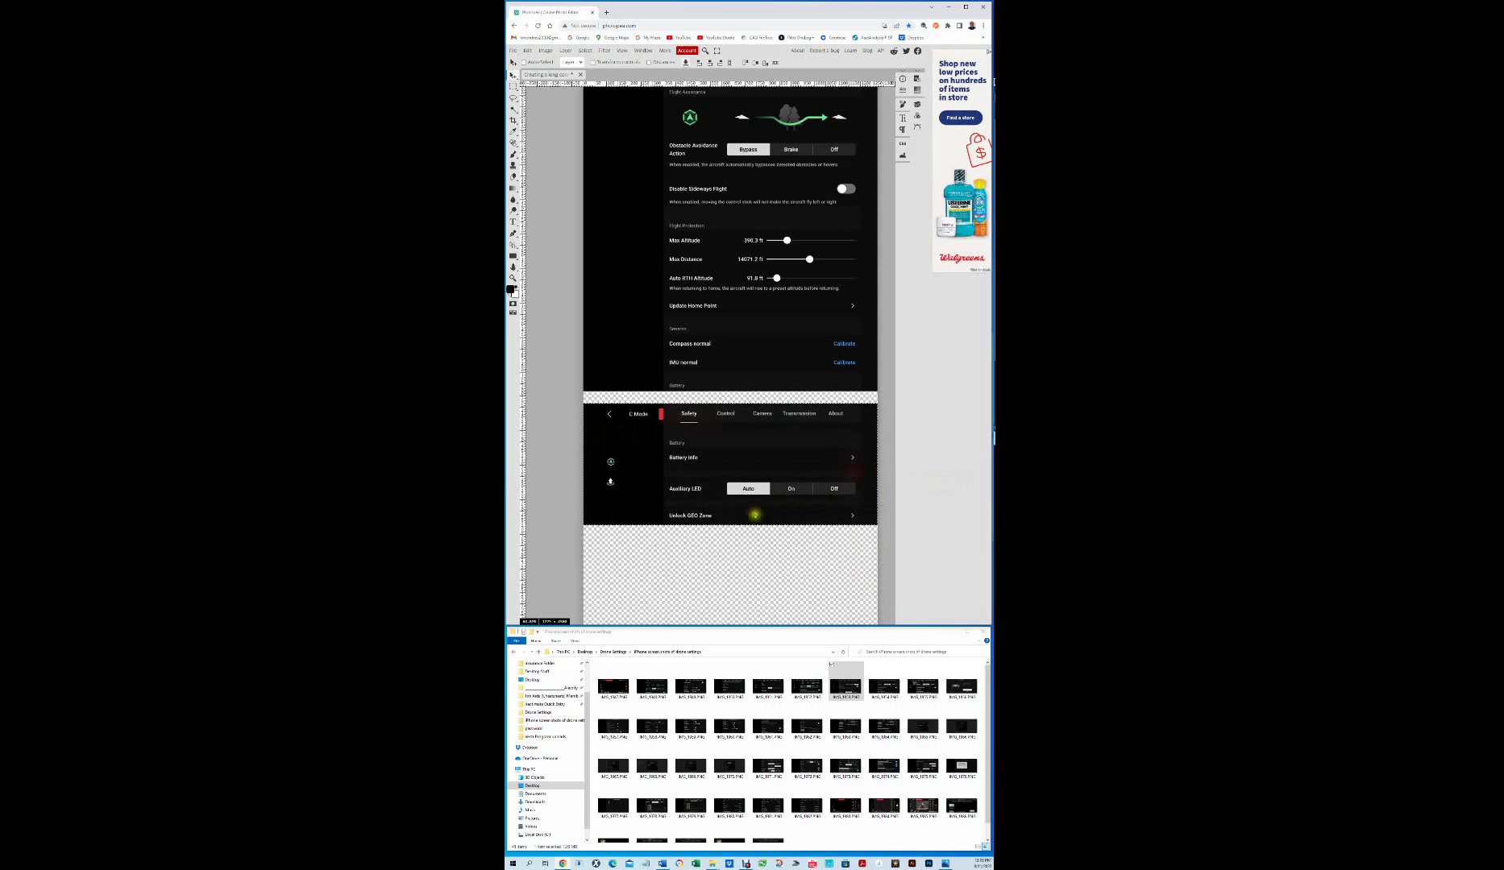
{"action": "key", "text": "Down"}
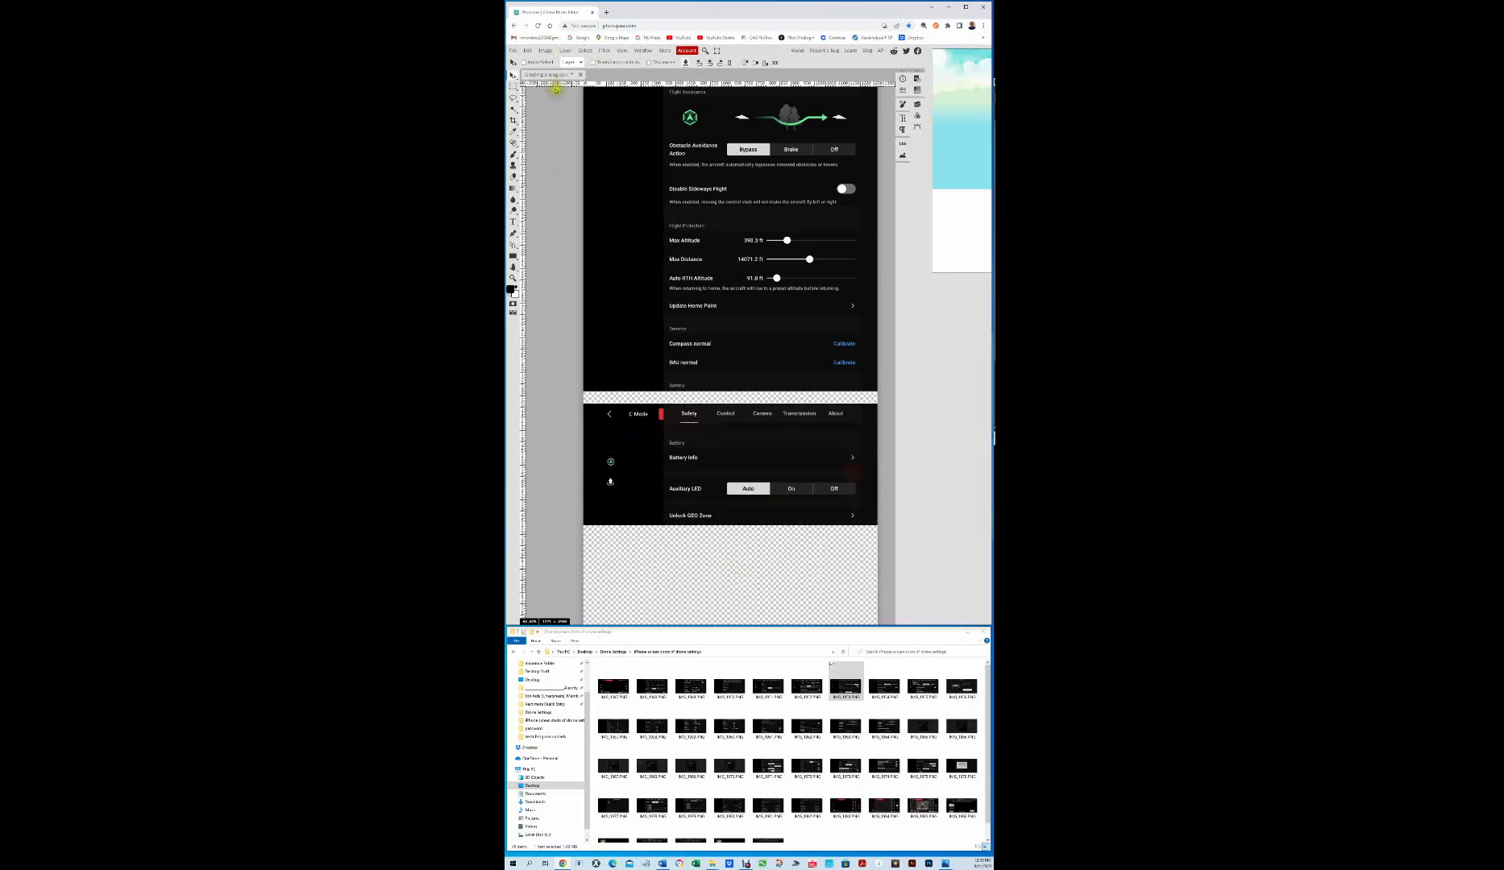
Step: Lift the lower screenshot up to a guide at the seam, then remove the guide and fit the document
{"action": "left_click_drag", "start_coordinate": [510, 312], "coordinate": [545, 404]}
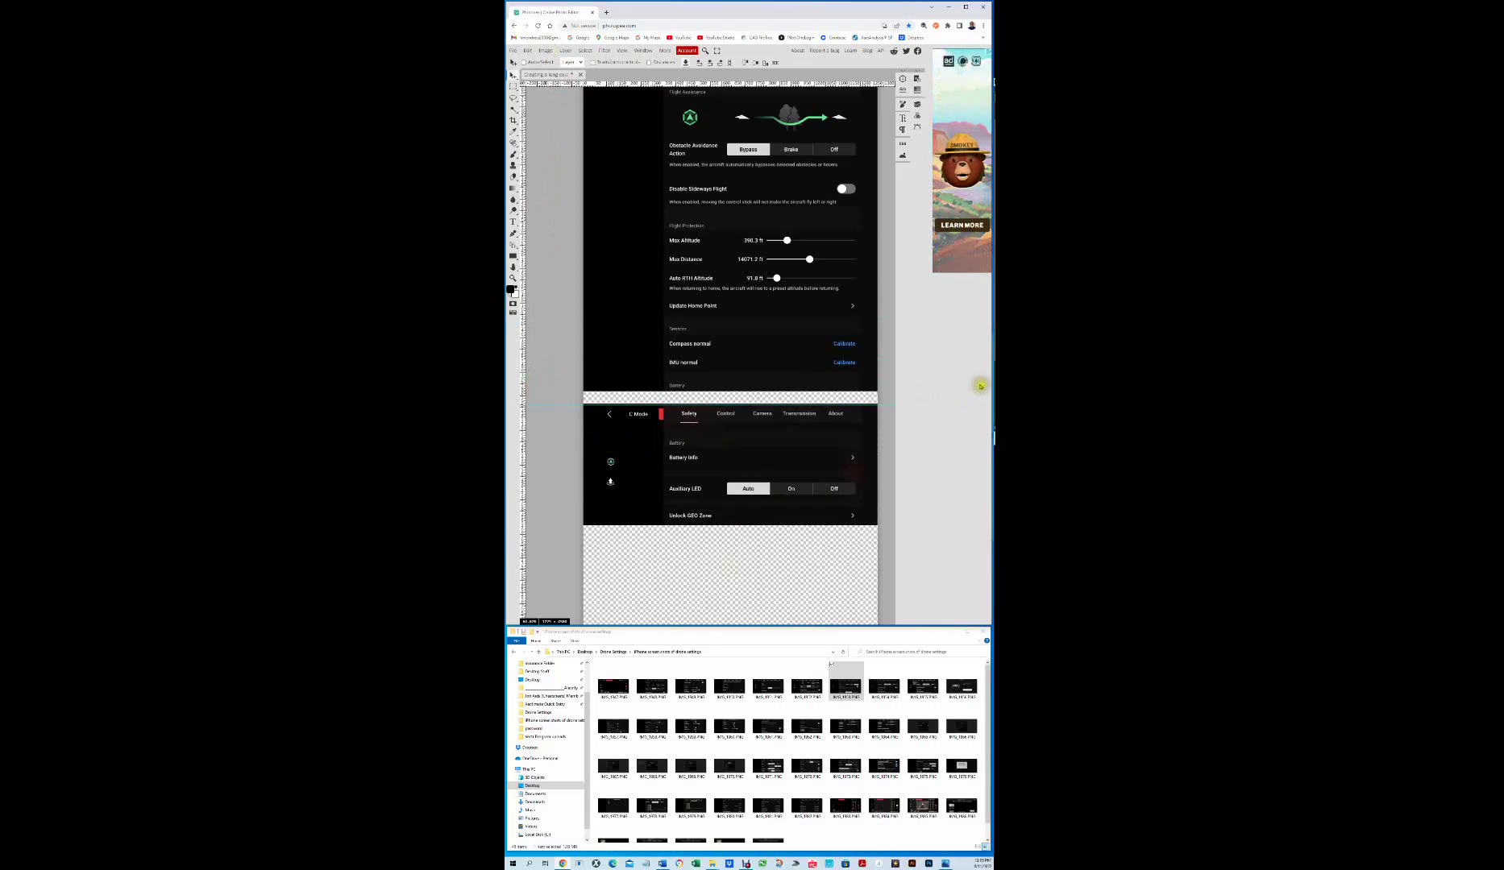
{"action": "key", "text": "m"}
{"action": "left_click_drag", "start_coordinate": [577, 403], "coordinate": [889, 523]}
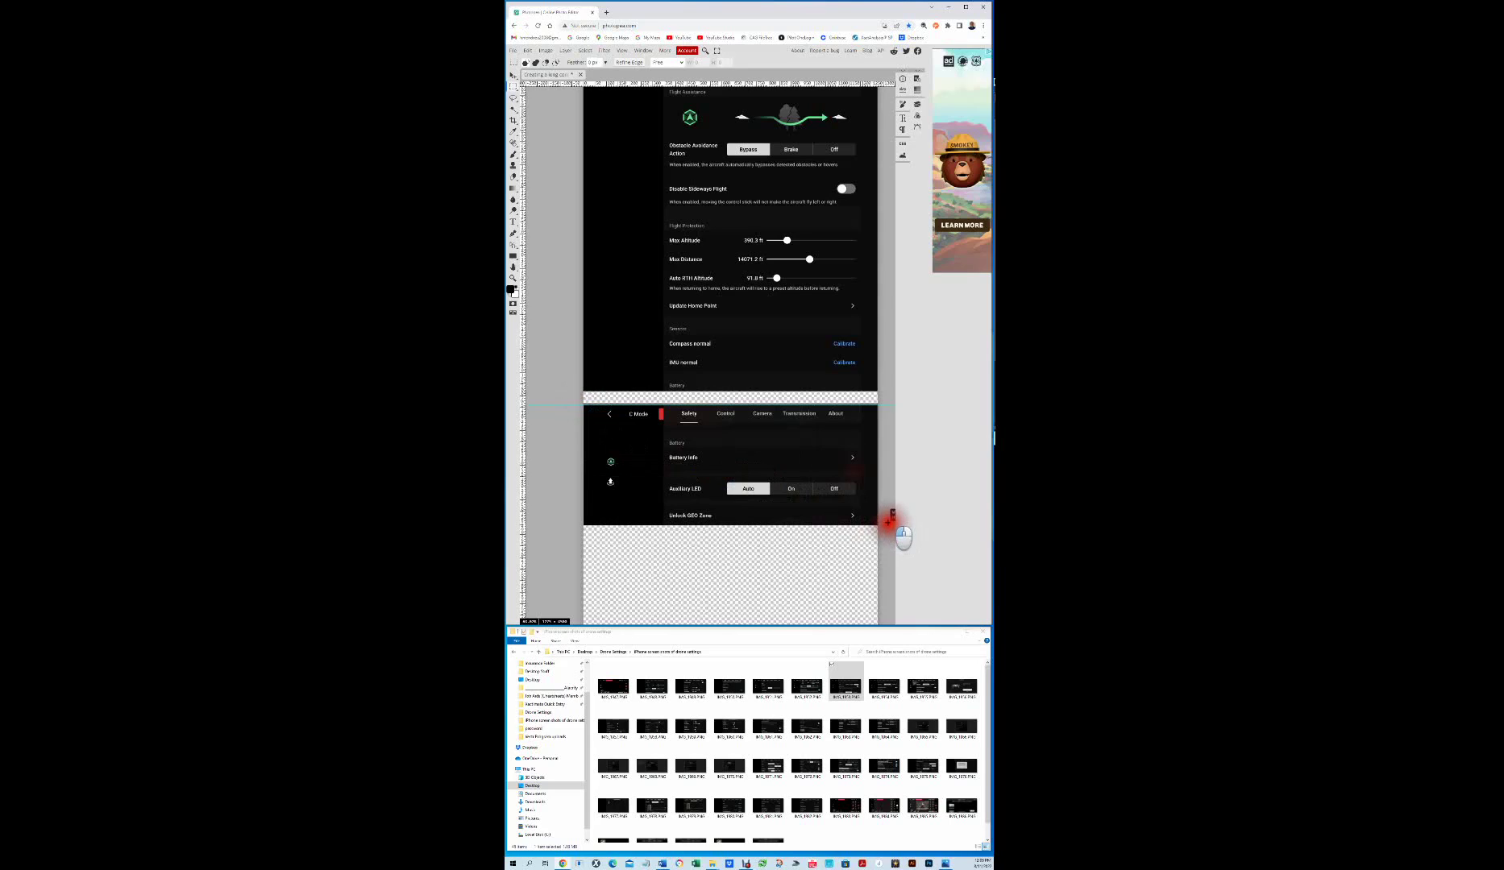
{"action": "key", "text": "v"}
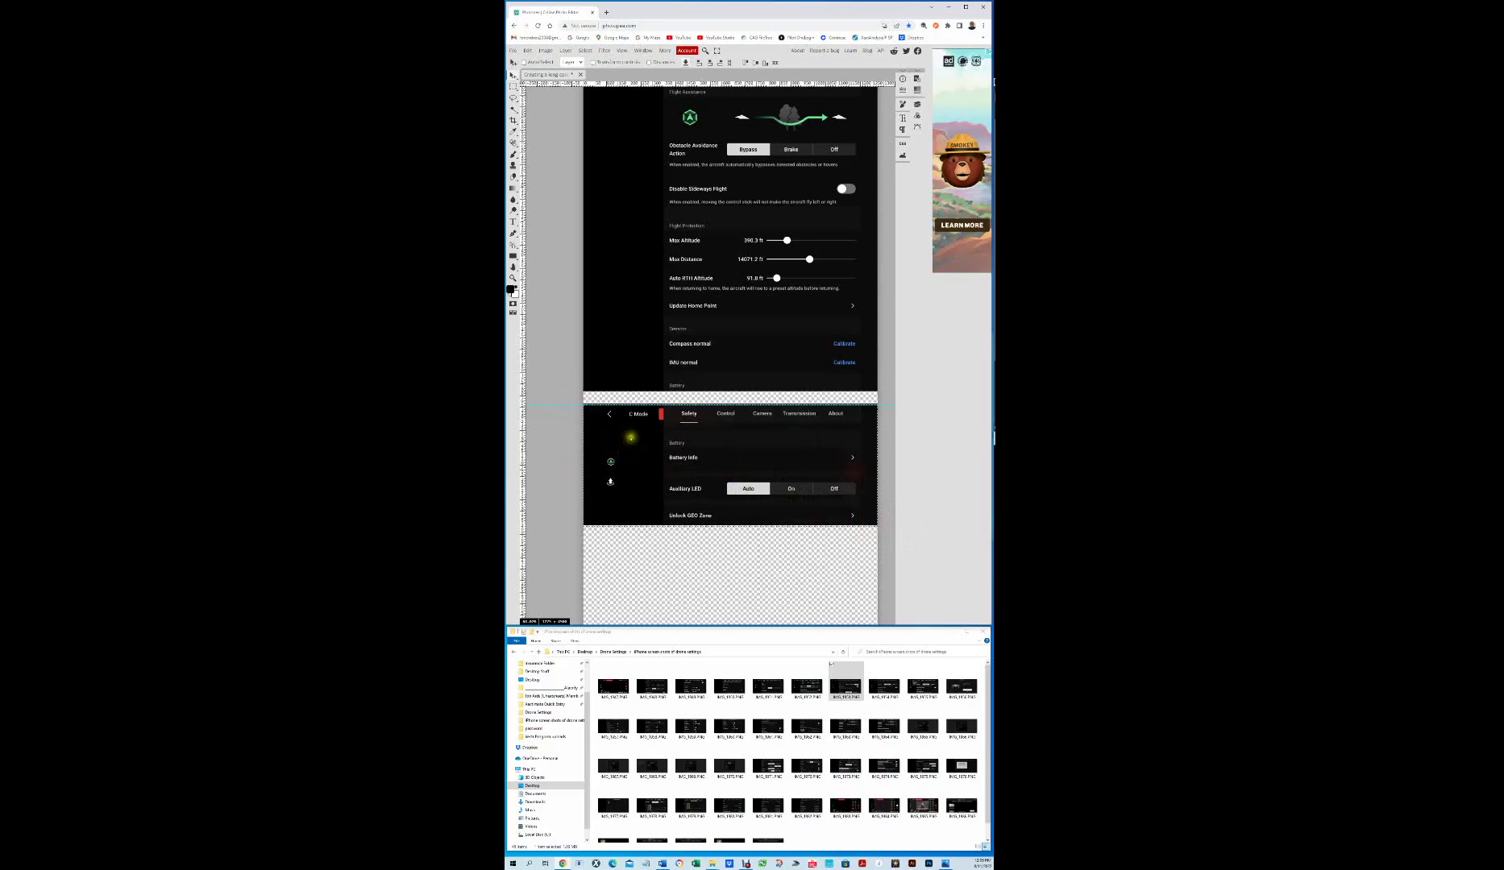
{"action": "left_click_drag", "start_coordinate": [632, 437], "coordinate": [633, 424]}
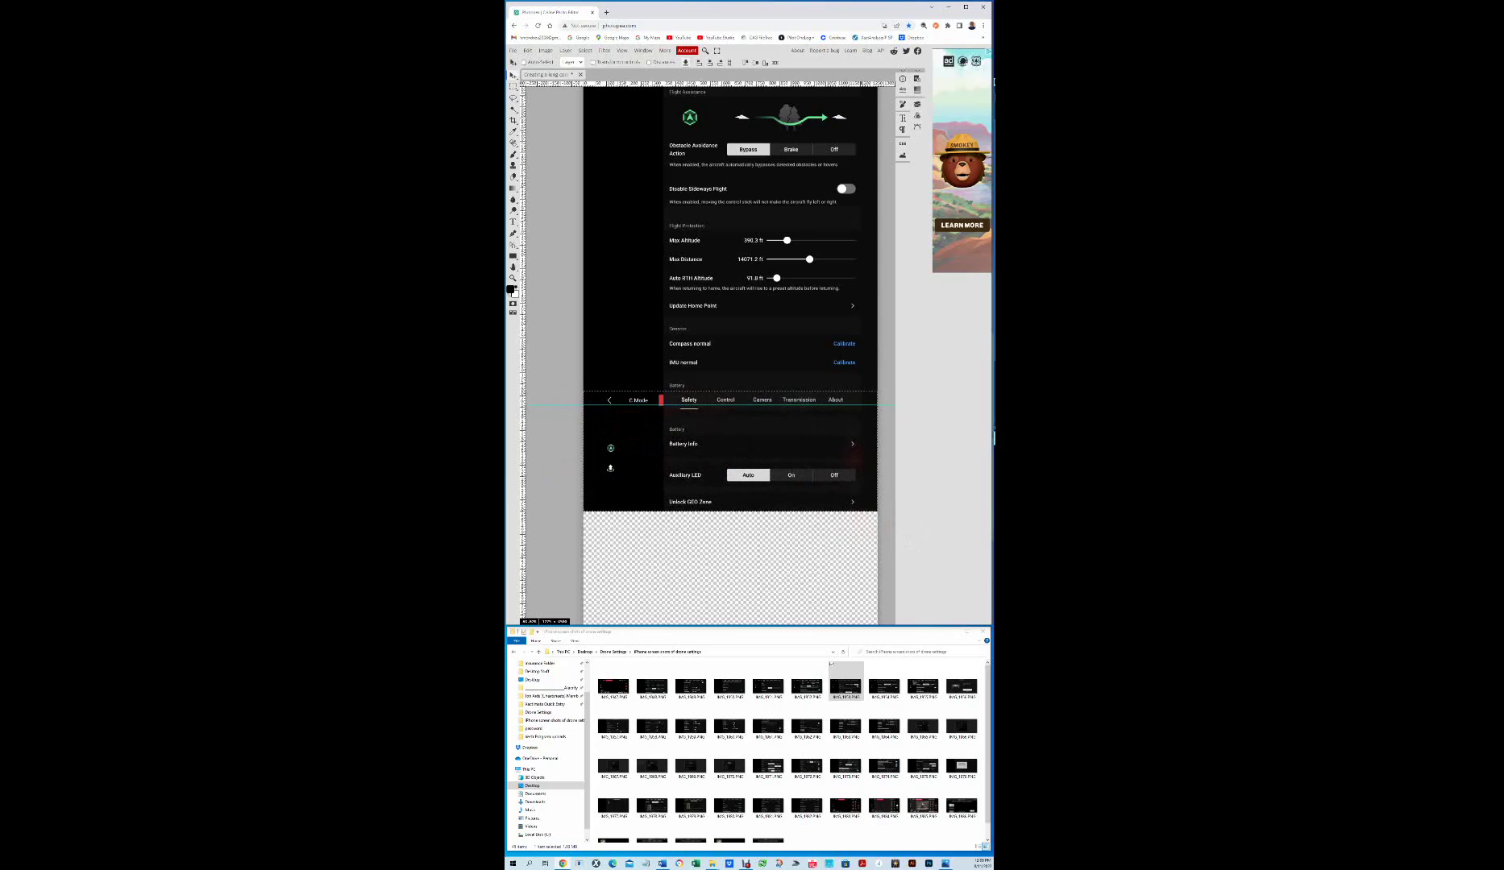
{"action": "key", "text": "ctrl+d"}
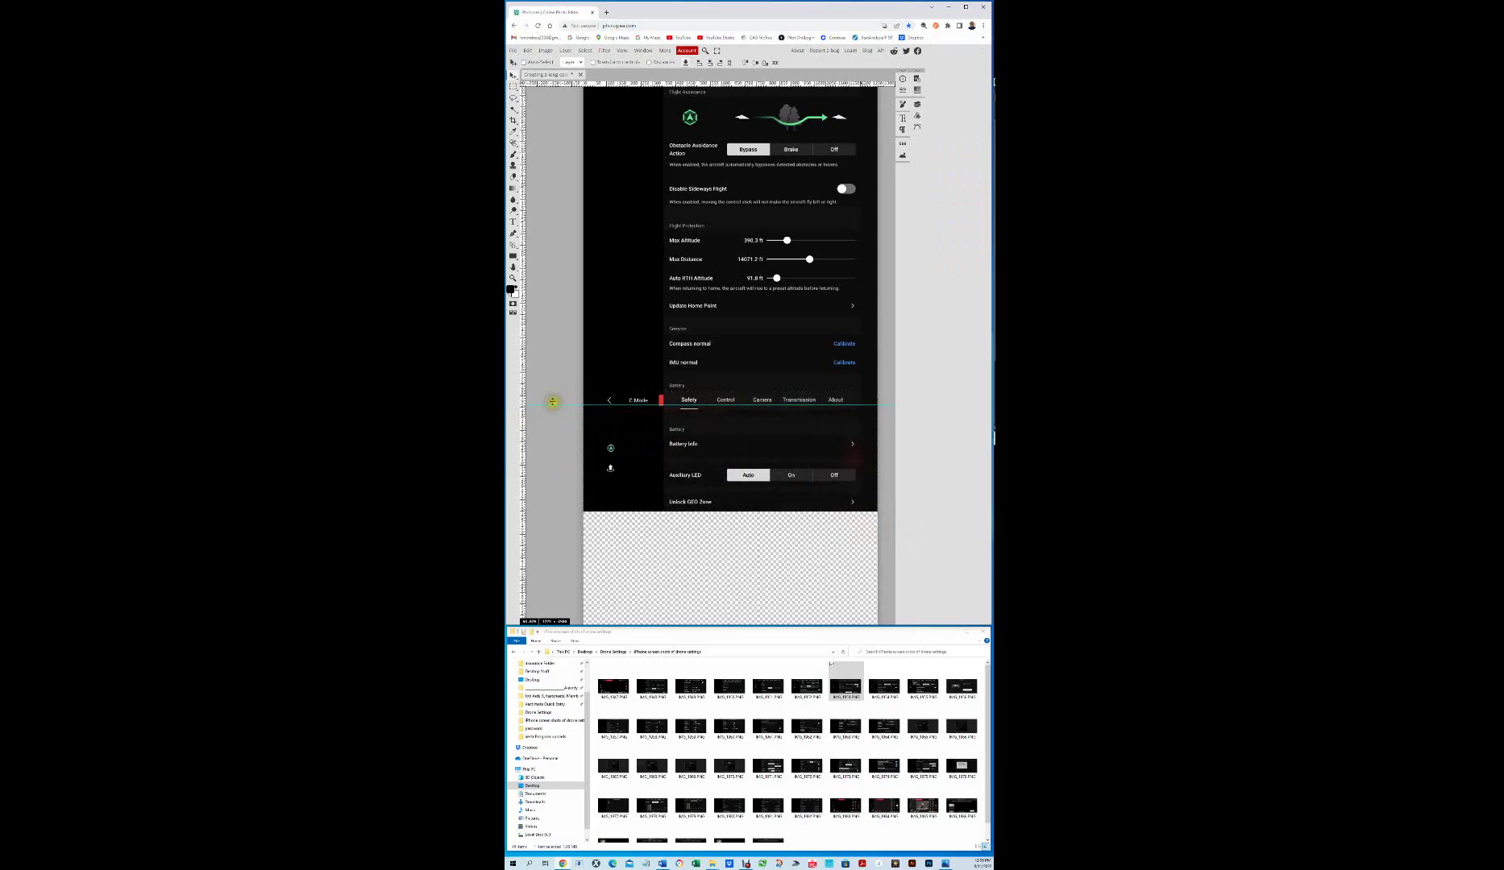
{"action": "left_click_drag", "start_coordinate": [557, 405], "coordinate": [553, 32]}
{"action": "key", "text": "ctrl+0"}
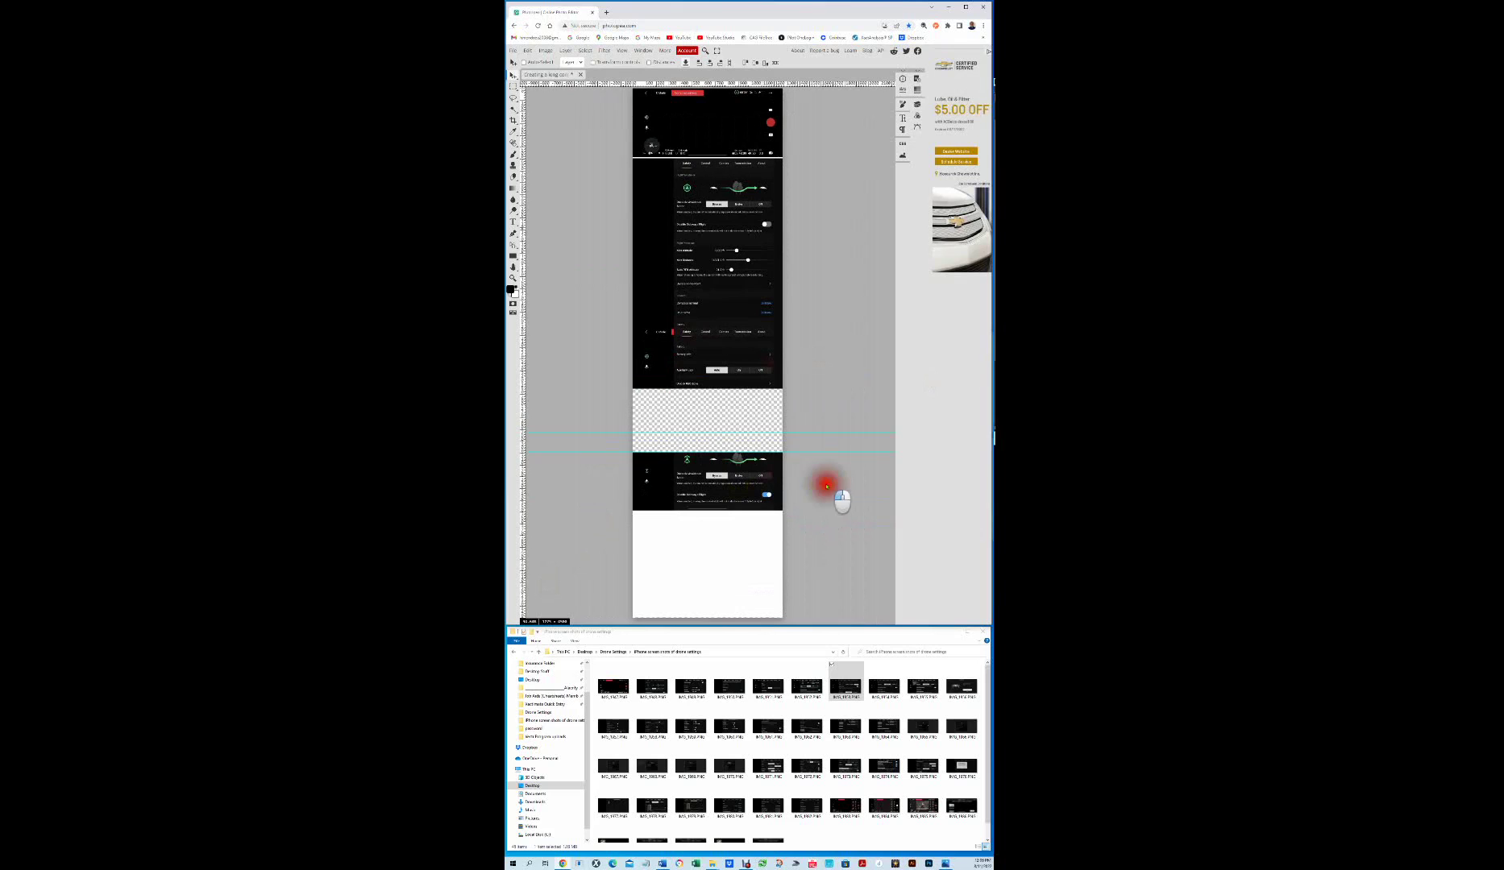
Step: Undo the accidental stack shift and marquee the bottom Obstacle Avoidance screenshot
{"action": "left_click_drag", "start_coordinate": [598, 430], "coordinate": [613, 460]}
{"action": "key", "text": "ctrl+z"}
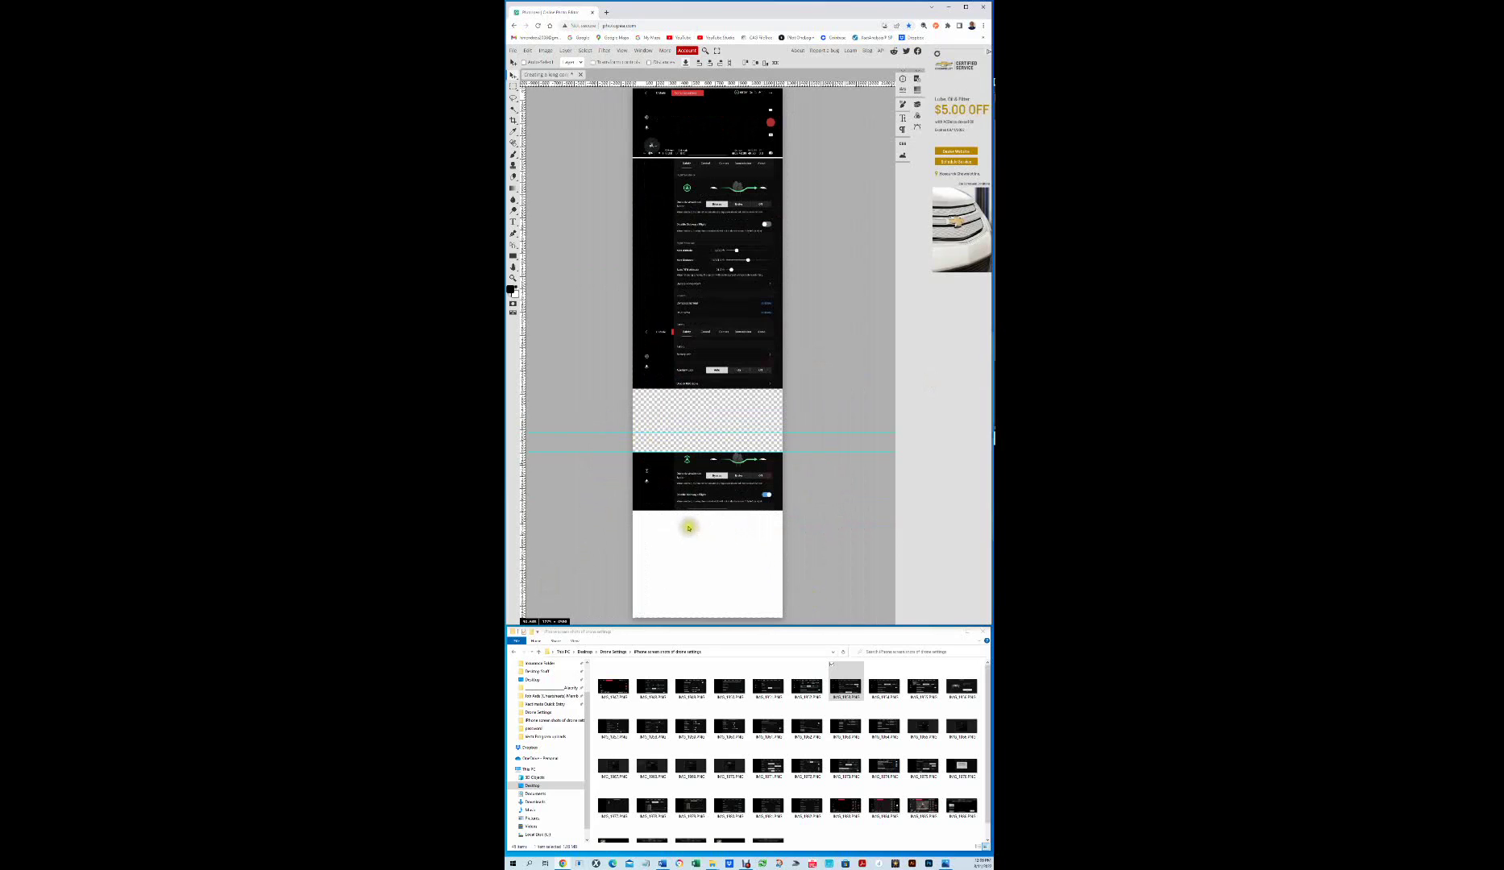
{"action": "scroll", "coordinate": [689, 528], "scroll_direction": "up", "scroll_amount": 5}
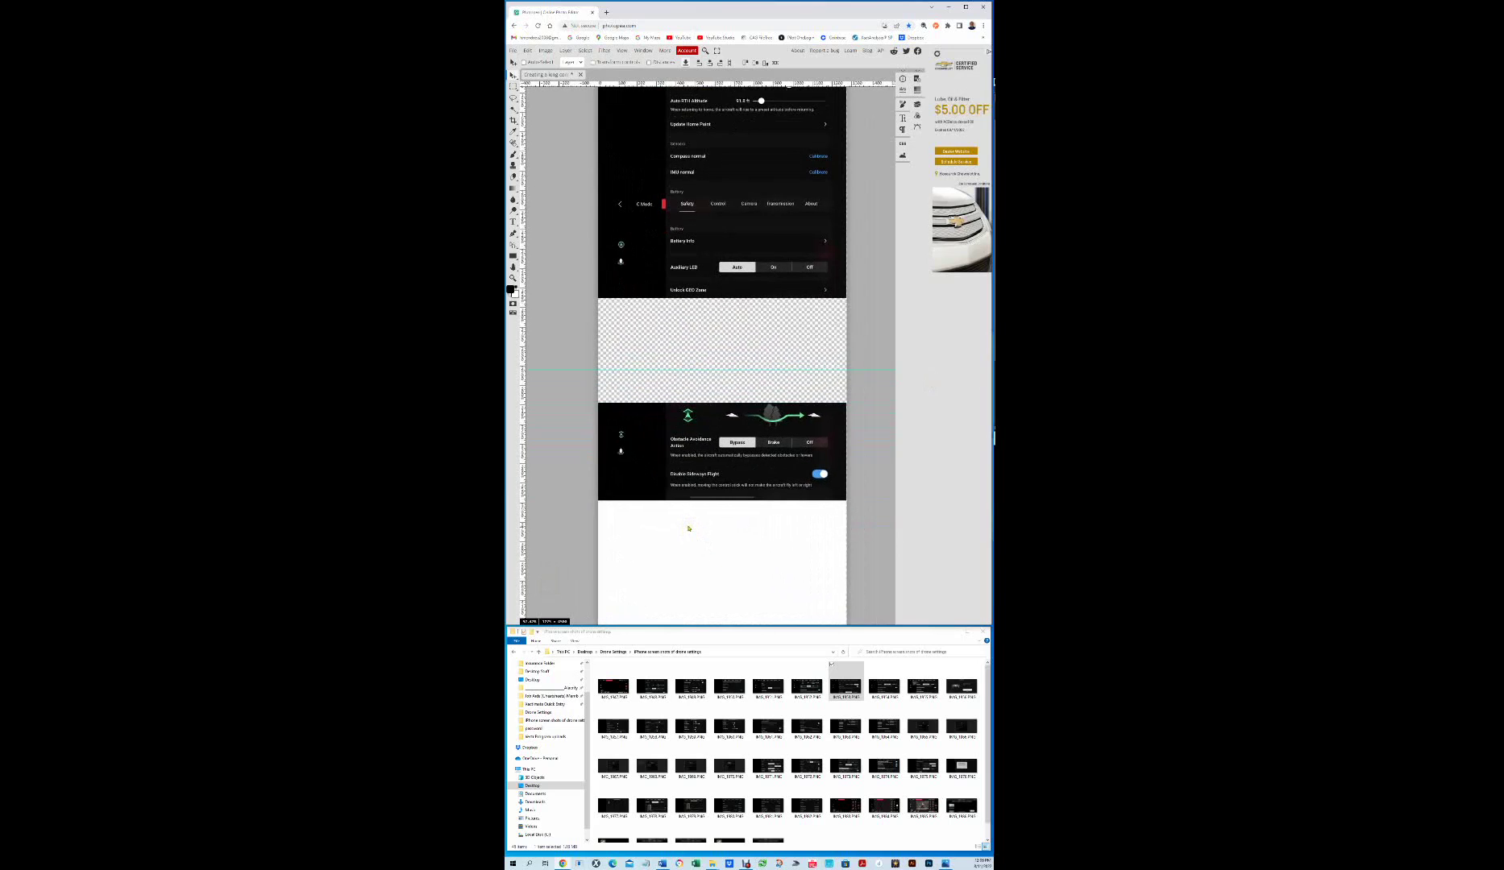
{"action": "left_click", "coordinate": [514, 84]}
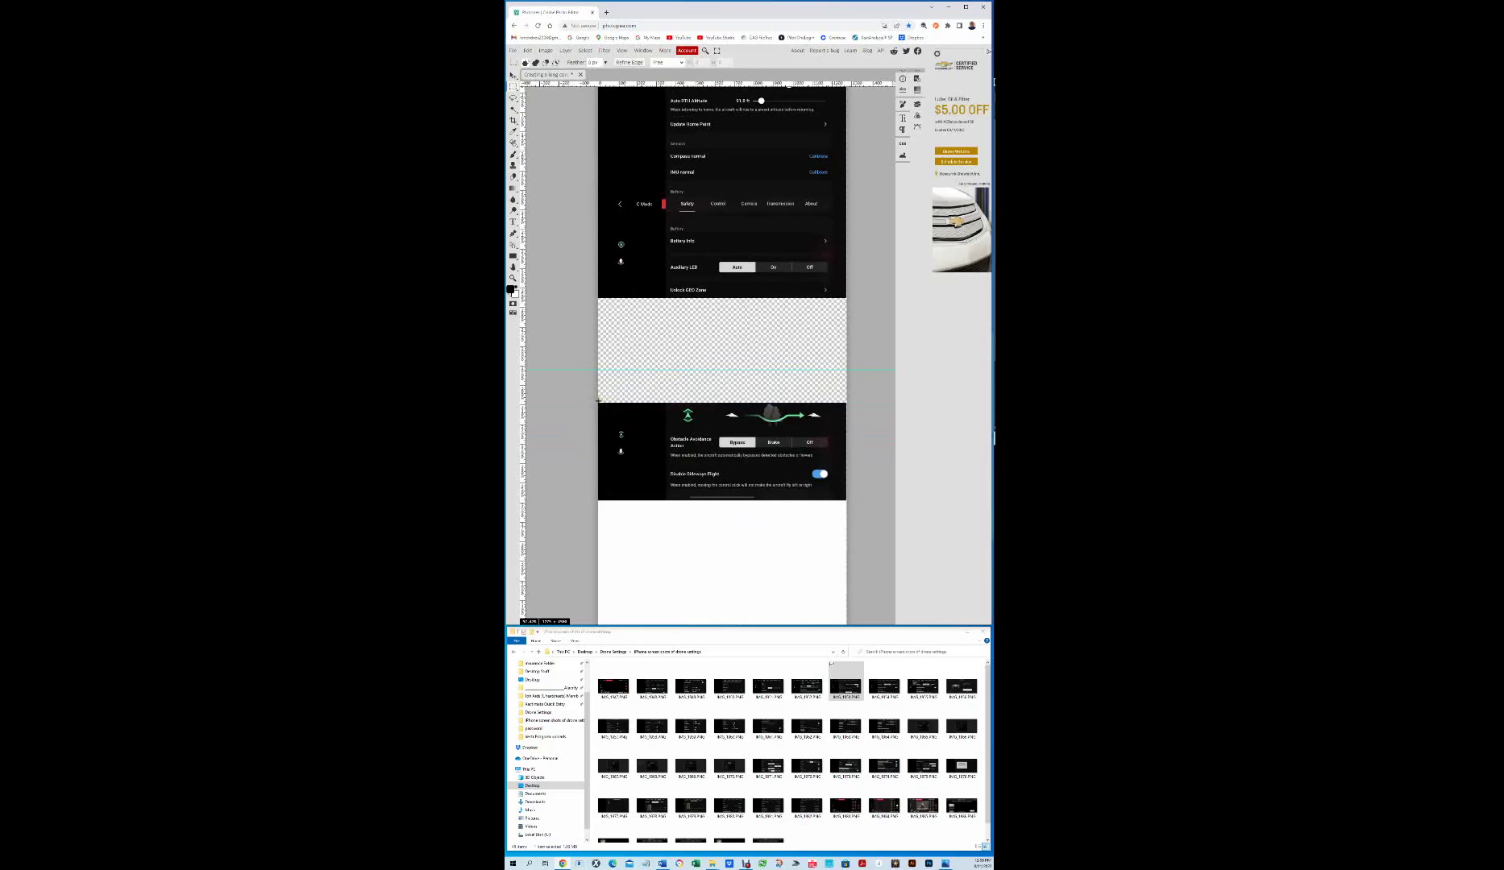
{"action": "left_click_drag", "start_coordinate": [599, 400], "coordinate": [854, 501]}
Step: Raise the Obstacle Avoidance block flush beneath Unlock GEO Zone, remove the guide, and deselect
{"action": "key", "text": "v"}
{"action": "left_click", "coordinate": [662, 375]}
{"action": "left_click_drag", "start_coordinate": [663, 375], "coordinate": [645, 348]}
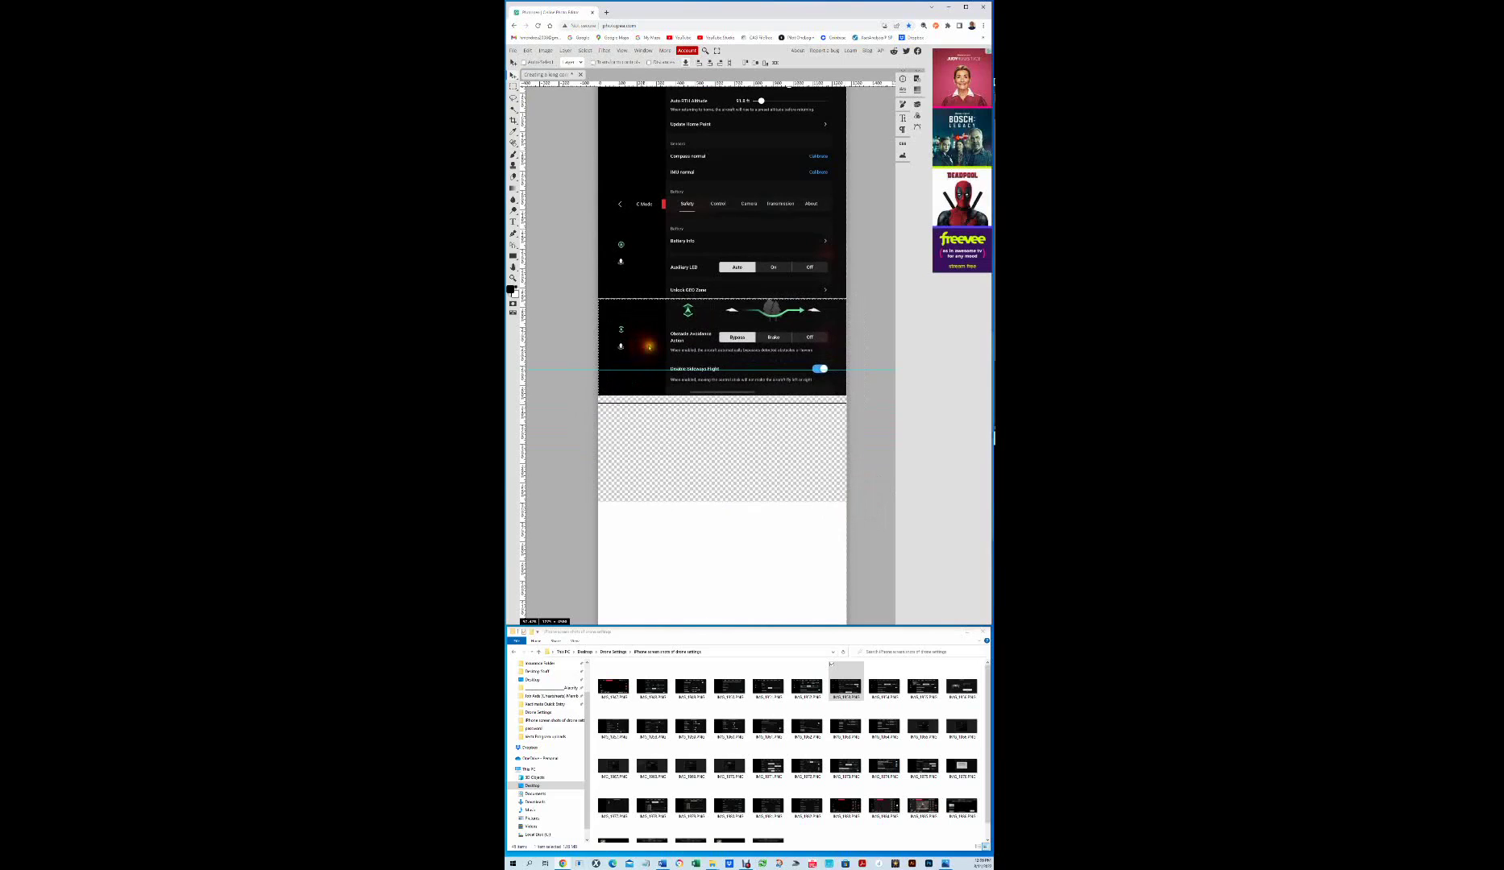
{"action": "key", "text": "Up"}
{"action": "key", "text": "Up"}
{"action": "key", "text": "Up"}
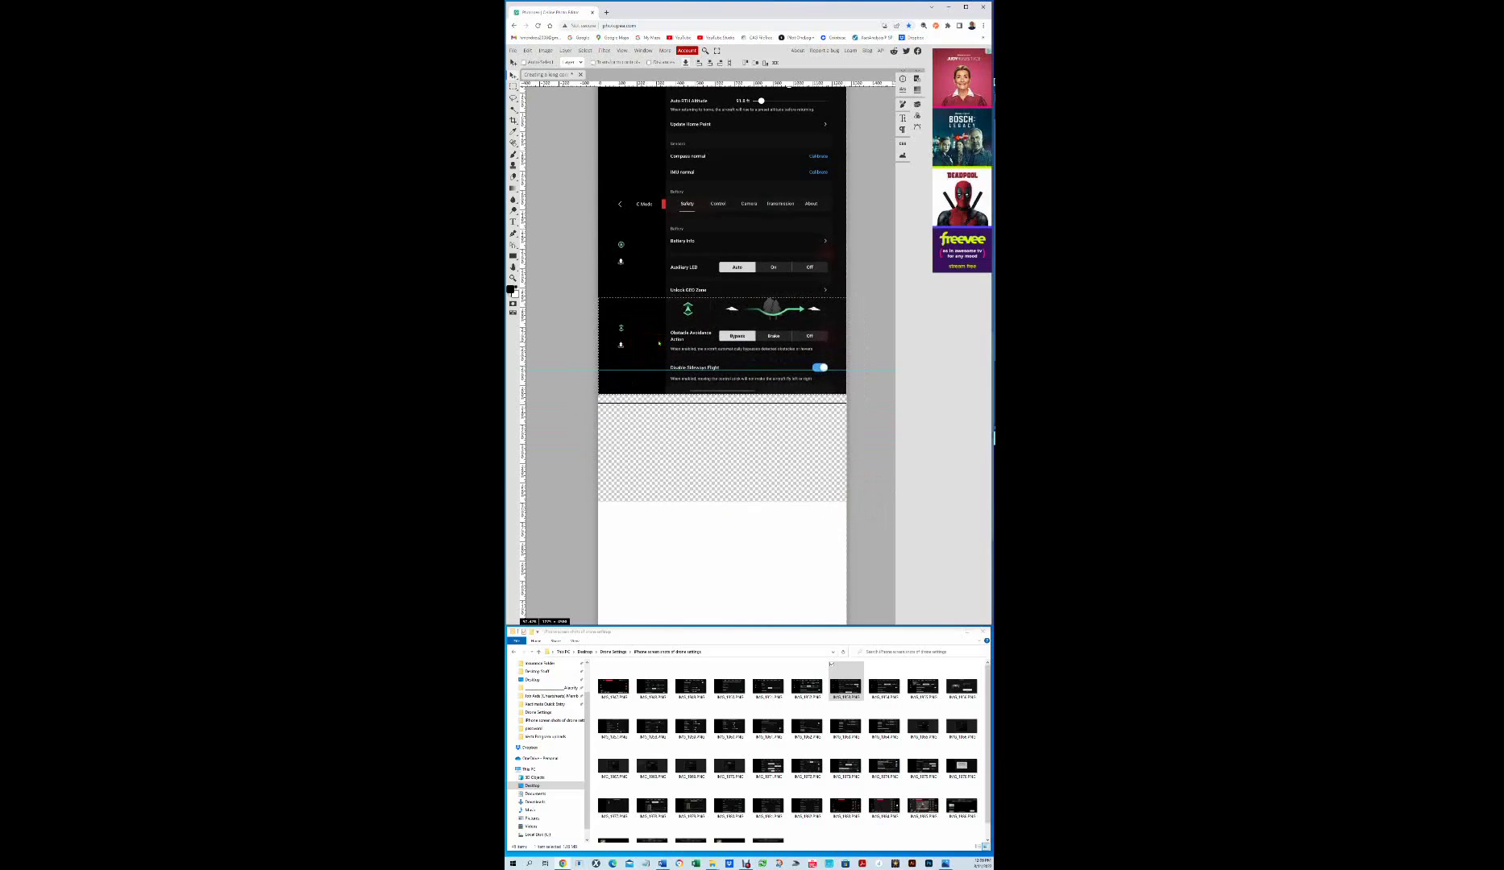
{"action": "left_click", "coordinate": [722, 489]}
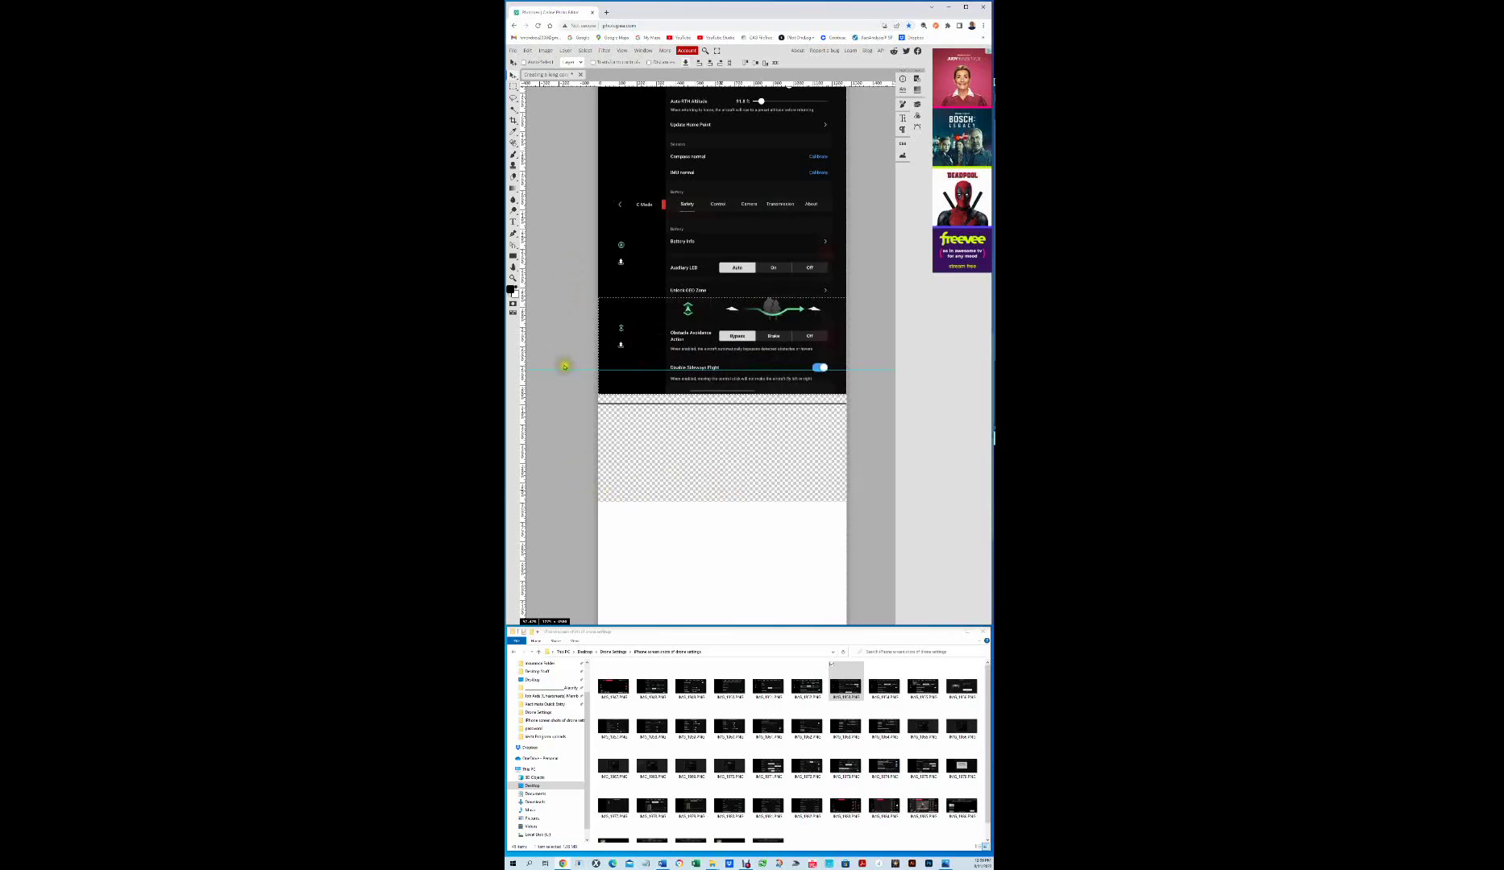
{"action": "left_click_drag", "start_coordinate": [570, 368], "coordinate": [515, 386]}
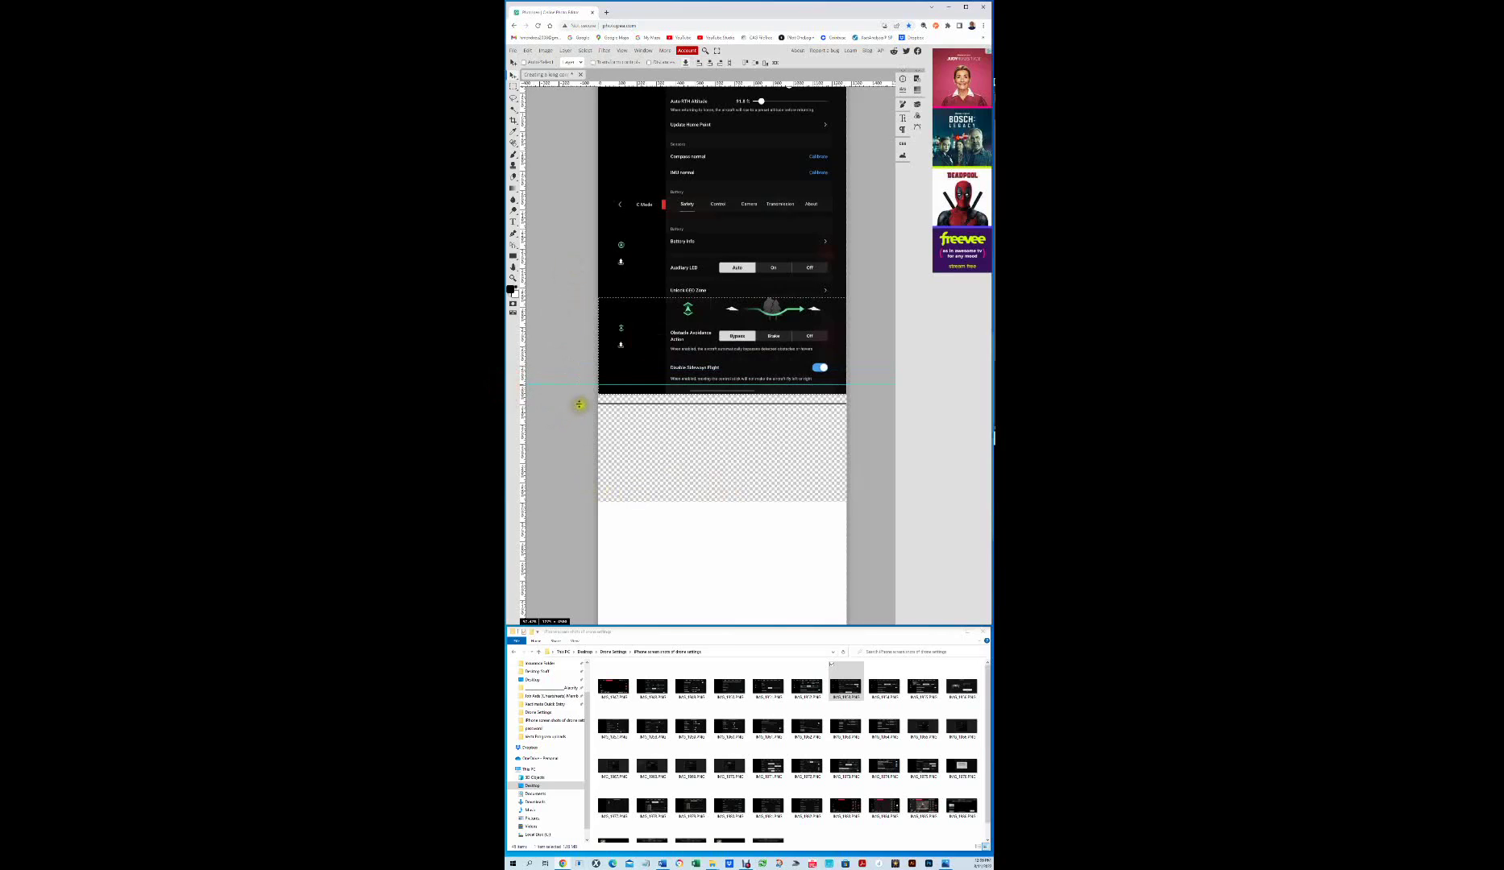
{"action": "key", "text": "ctrl+semicolon"}
{"action": "left_click_drag", "start_coordinate": [722, 490], "coordinate": [716, 485]}
{"action": "key", "text": "ctrl+d"}
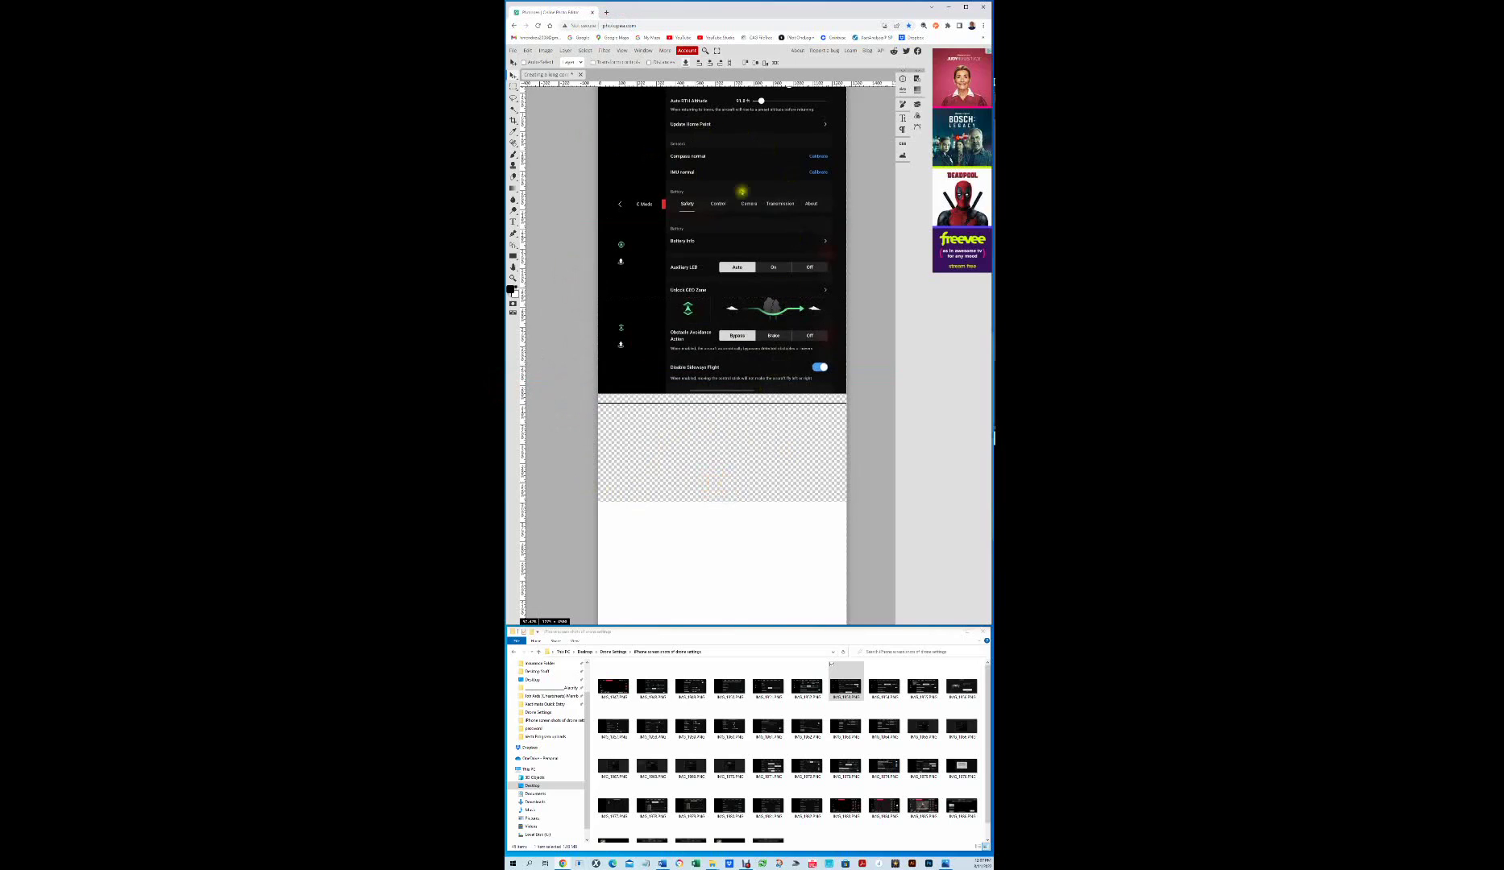
Step: Marquee the whole screenshot stack from the image's top-left corner down to the Disable Sideways Flight row
{"action": "scroll", "coordinate": [761, 203], "scroll_direction": "up", "scroll_amount": 5}
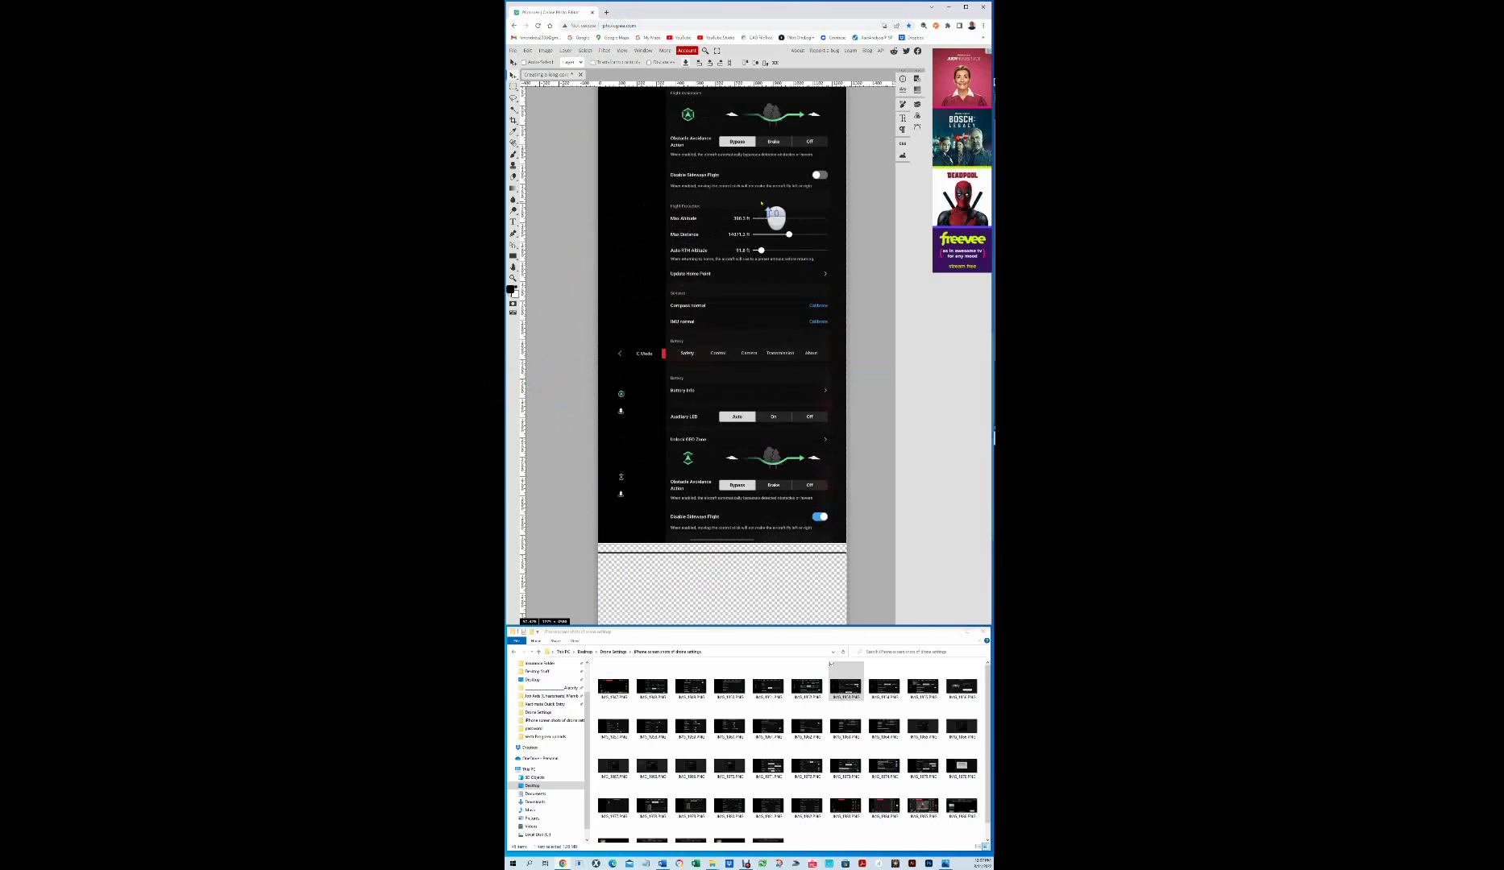
{"action": "scroll", "coordinate": [761, 203], "scroll_direction": "up", "scroll_amount": 5}
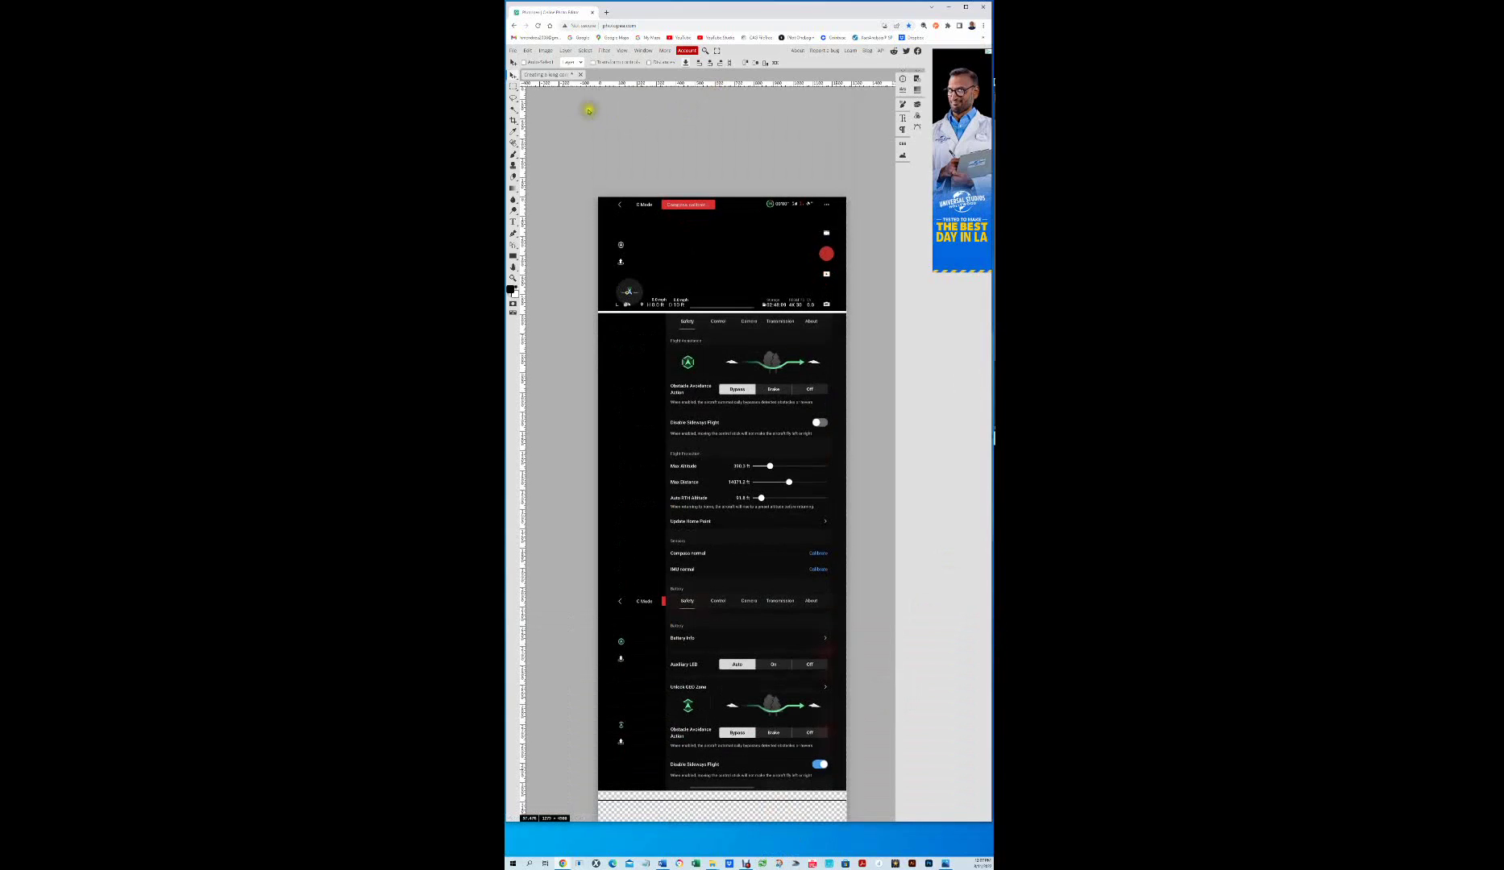
{"action": "key", "text": "m"}
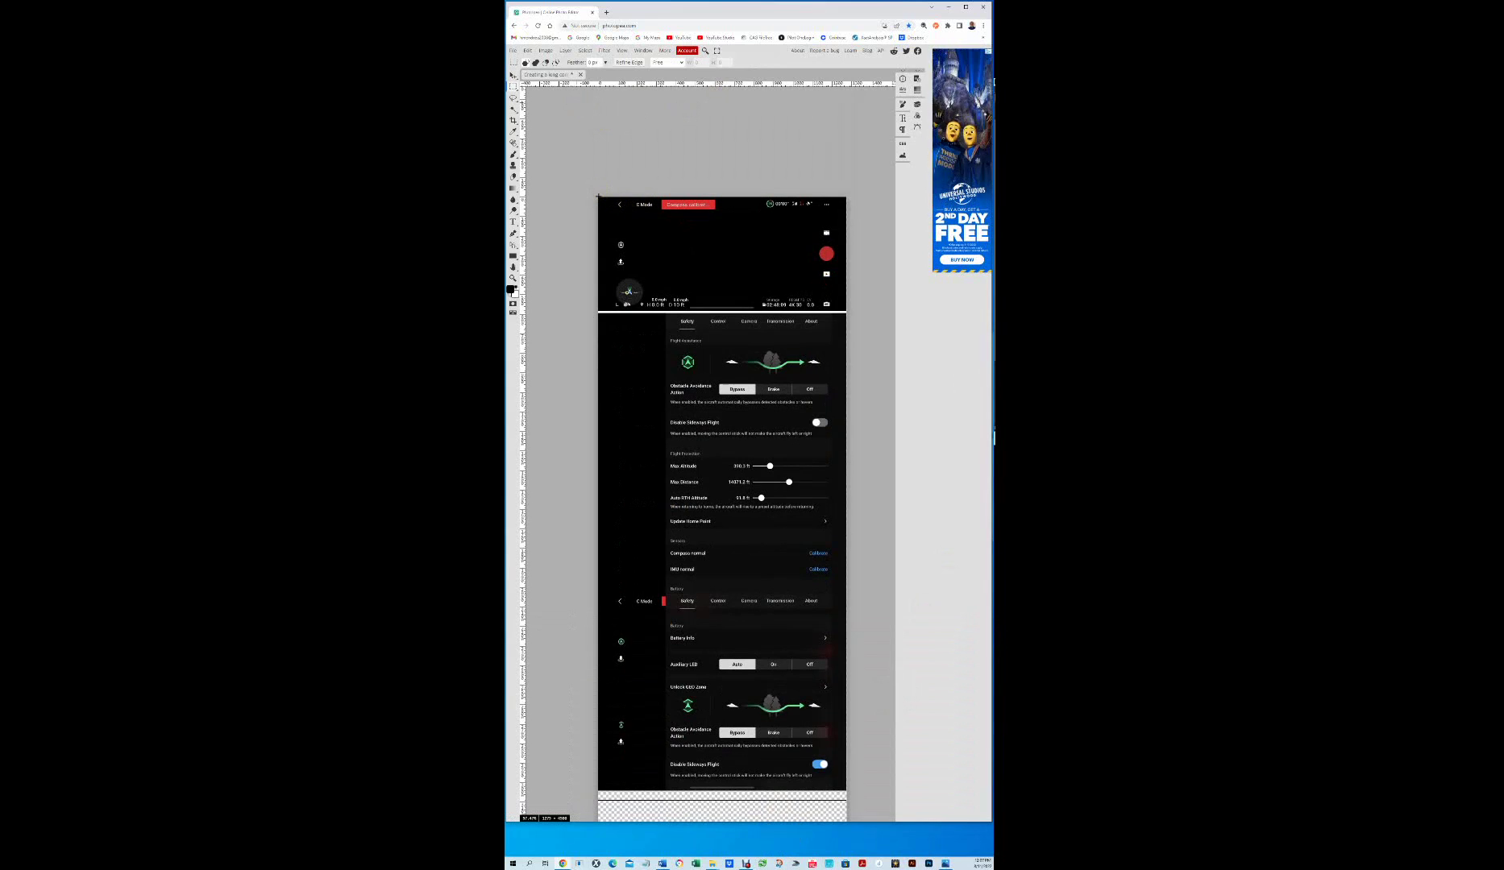
{"action": "left_click_drag", "start_coordinate": [598, 197], "coordinate": [850, 787]}
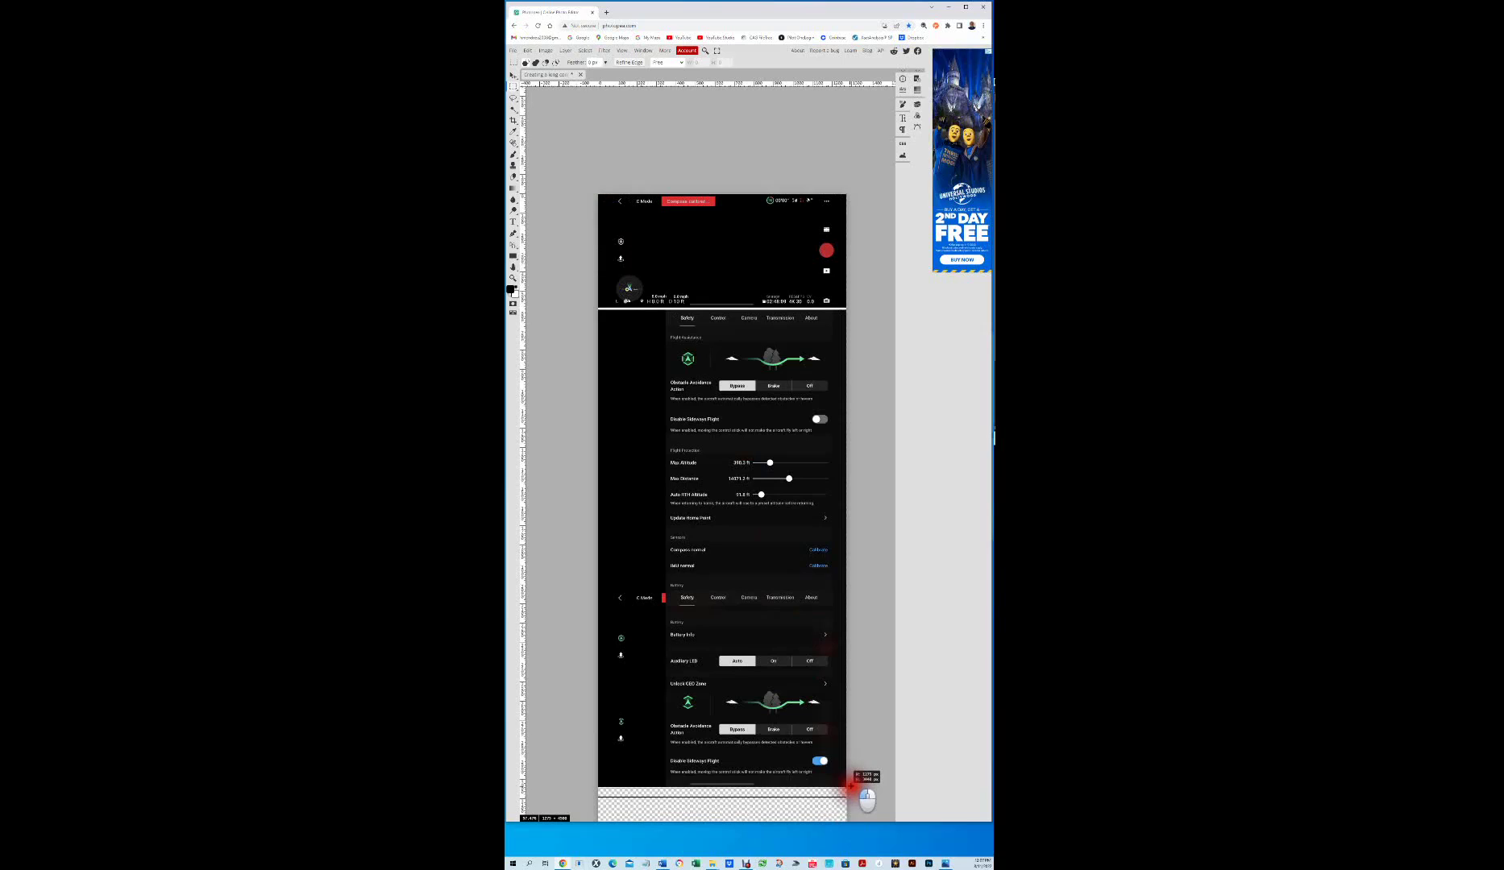
Step: Change the canvas height from 4500 to 3040 pixels in Canvas Size
{"action": "left_click_drag", "start_coordinate": [850, 787], "coordinate": [852, 785]}
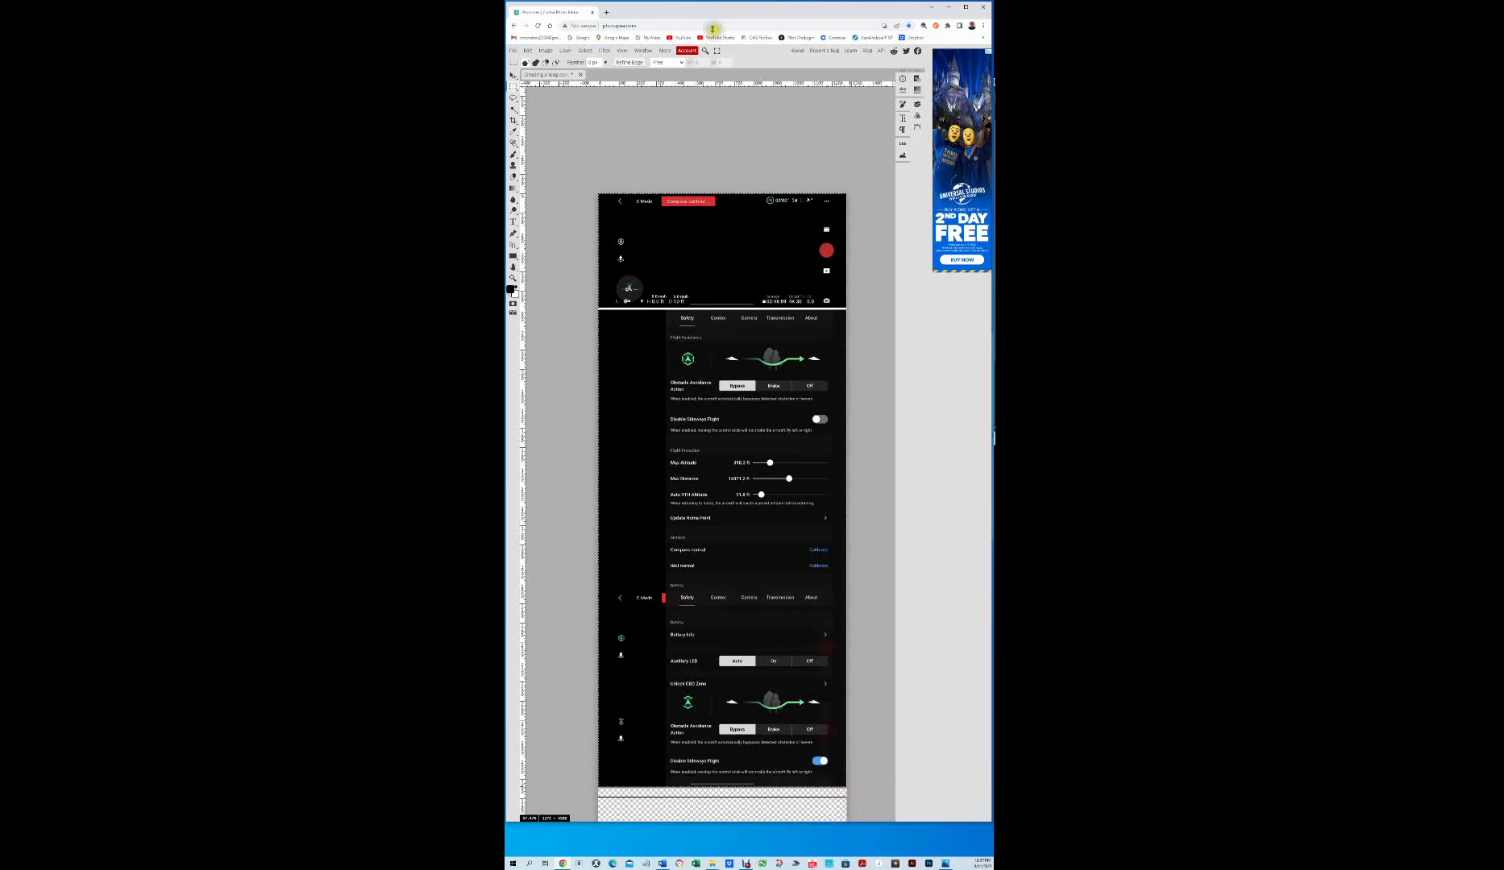
{"action": "left_click", "coordinate": [546, 51]}
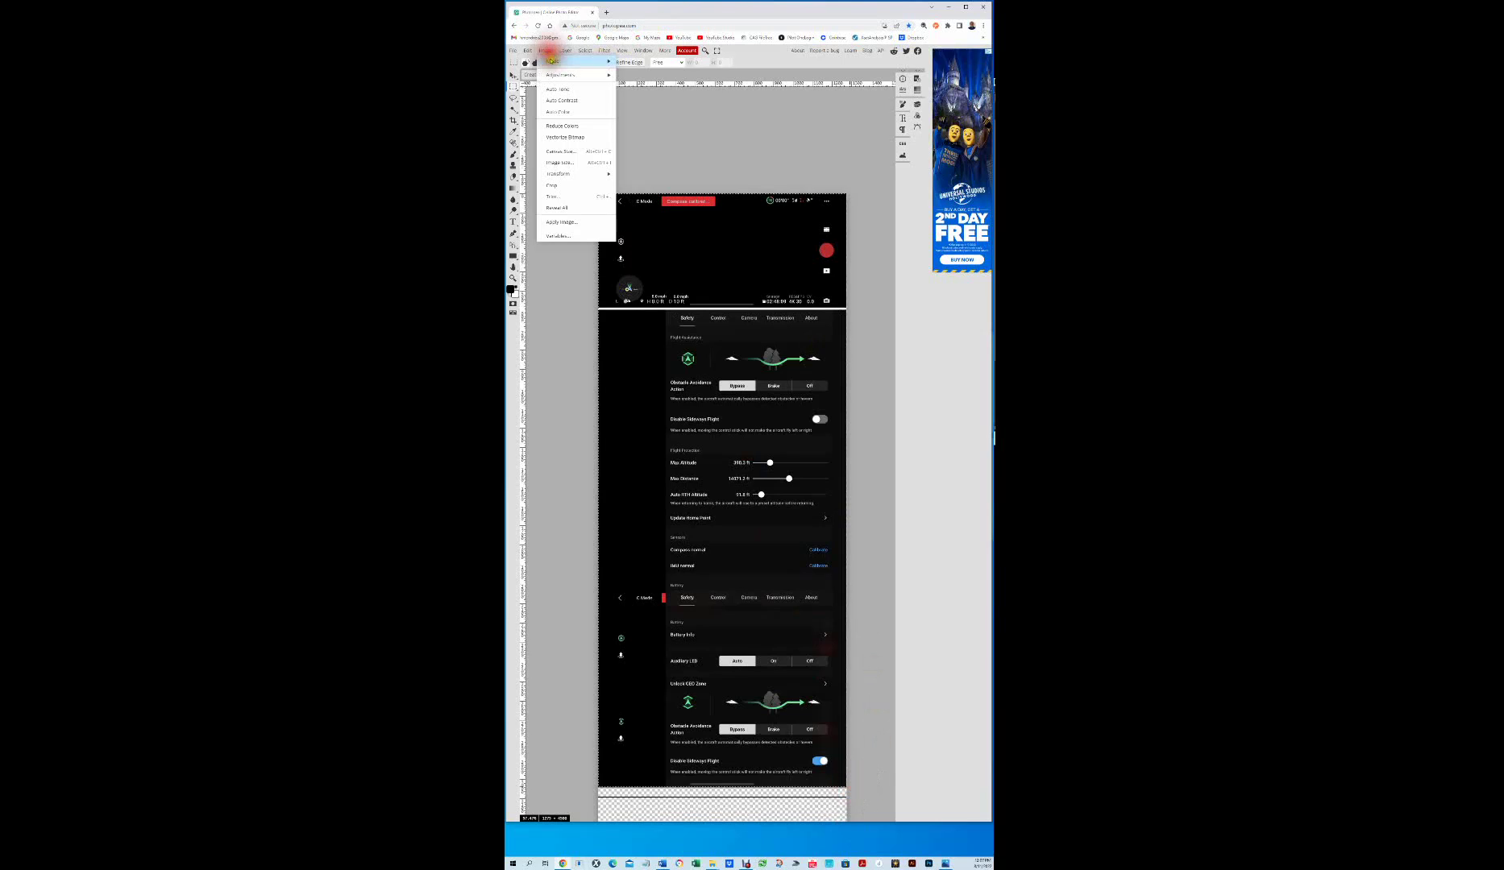
{"action": "left_click", "coordinate": [578, 148]}
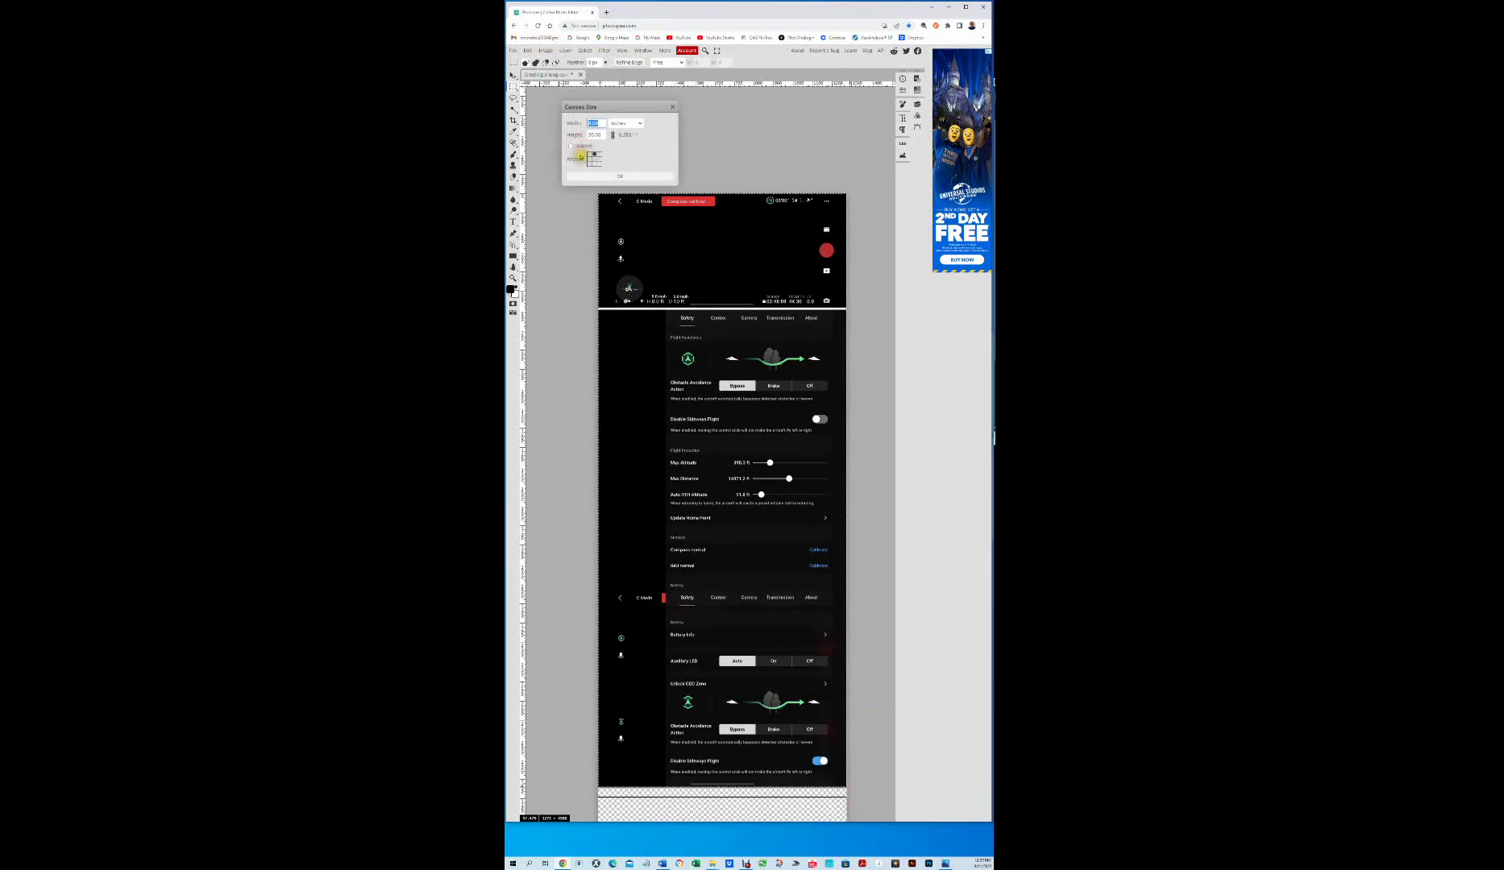
{"action": "left_click", "coordinate": [644, 124]}
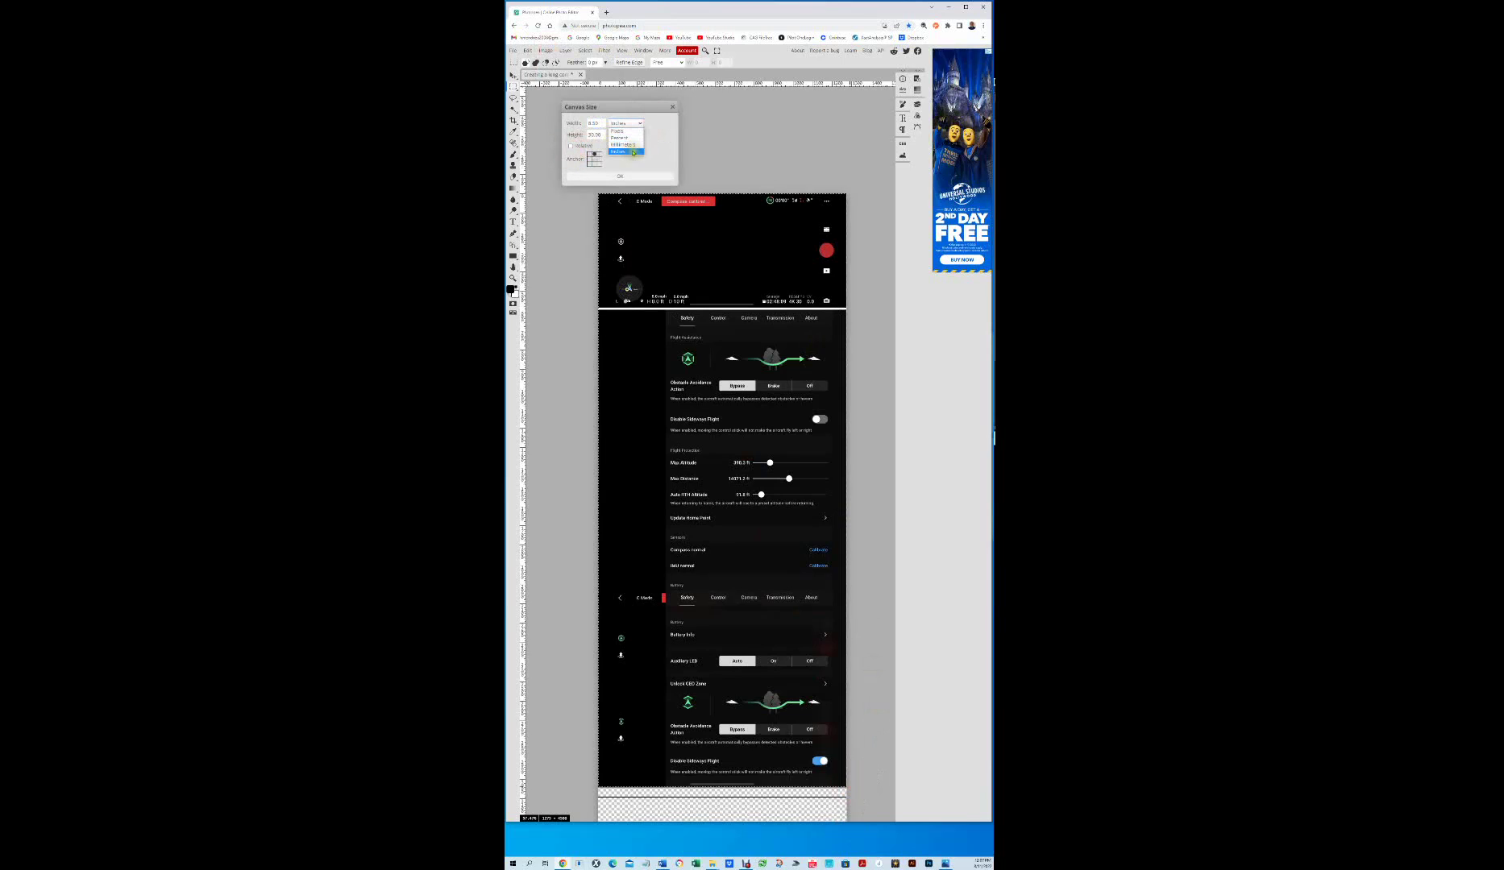
{"action": "left_click", "coordinate": [625, 131]}
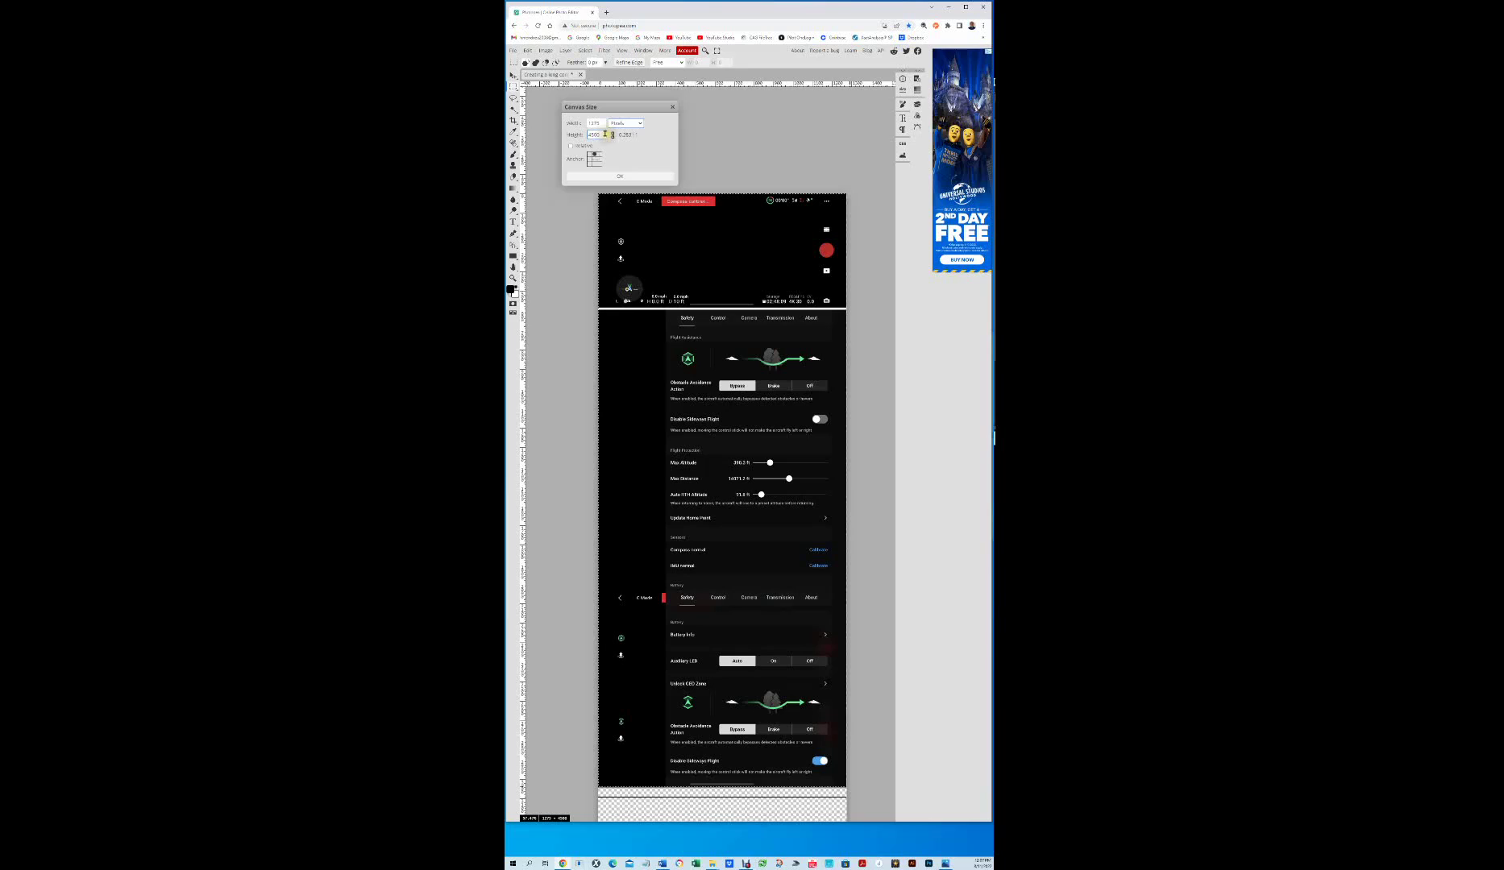
{"action": "double_click", "coordinate": [600, 134]}
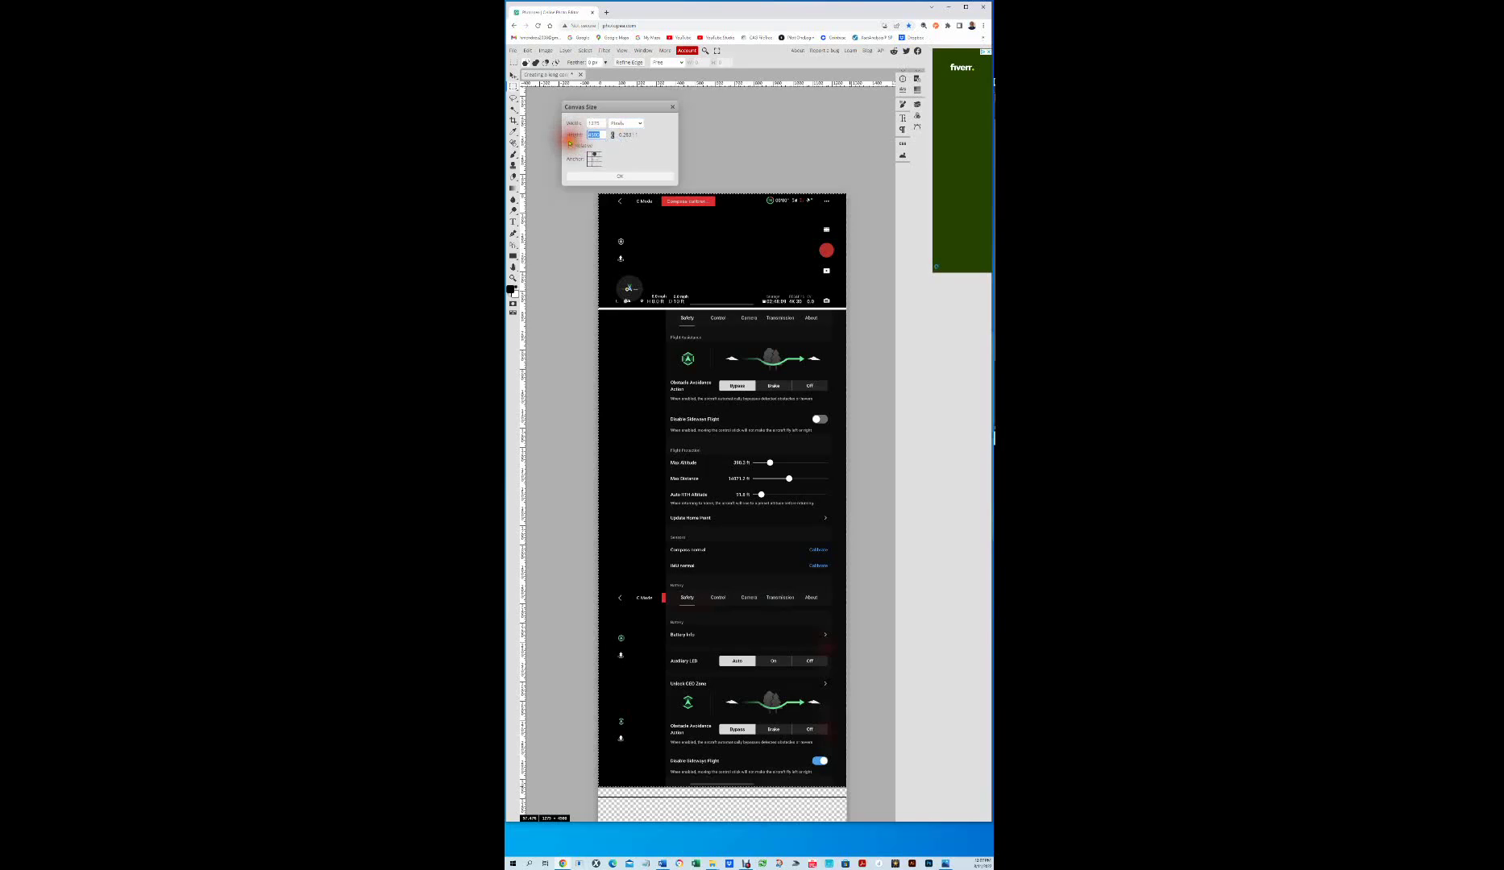
{"action": "type", "text": "30"}
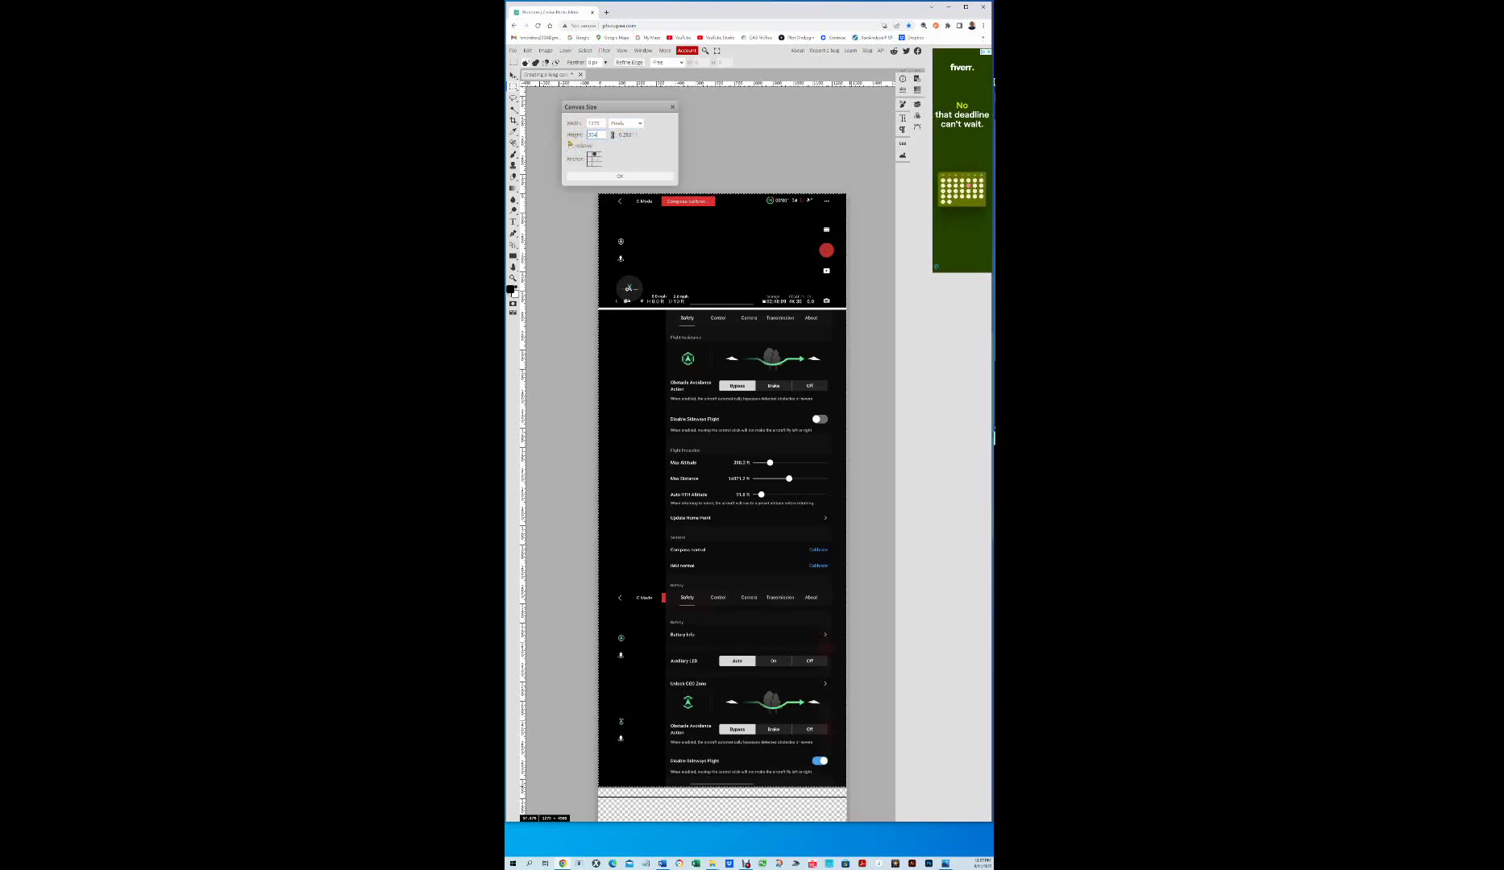
{"action": "type", "text": "40"}
{"action": "left_click", "coordinate": [620, 176]}
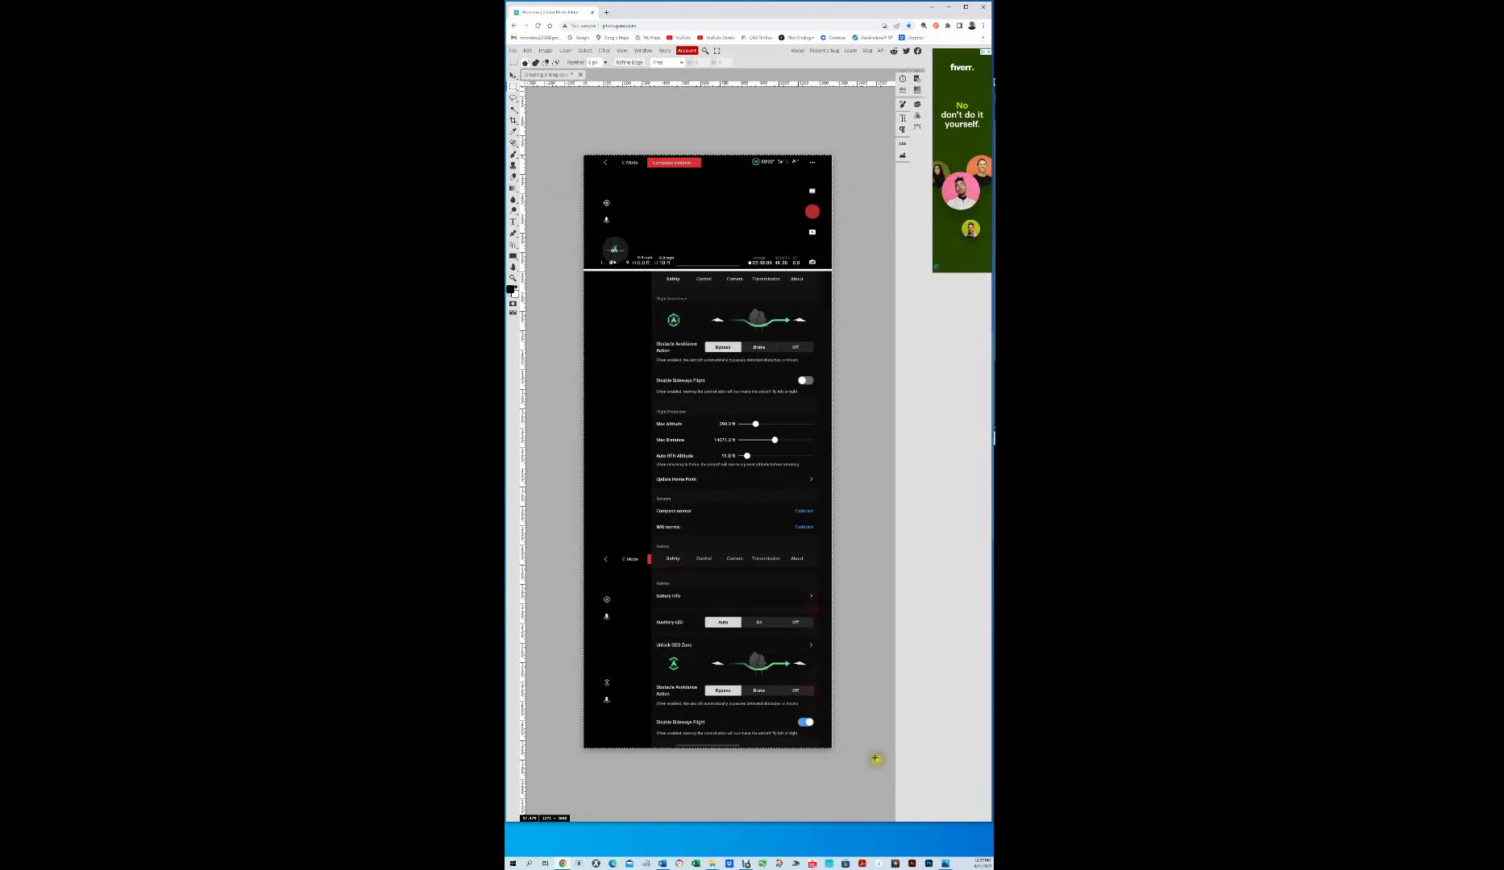
Step: Deselect and save the document as a PSD file on the Desktop
{"action": "left_click", "coordinate": [868, 710]}
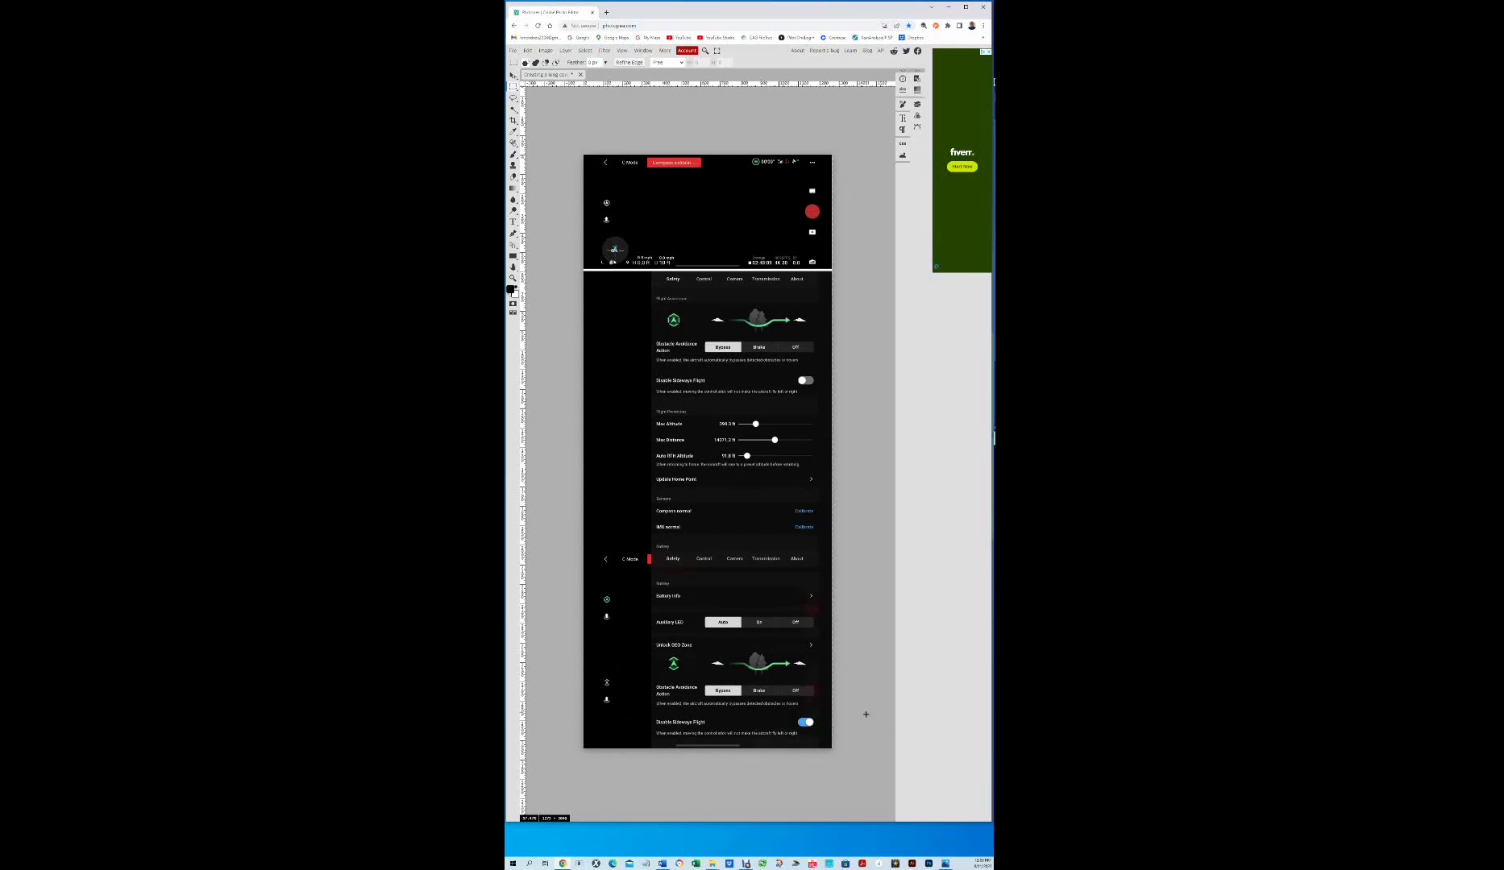
{"action": "key", "text": "ctrl+s"}
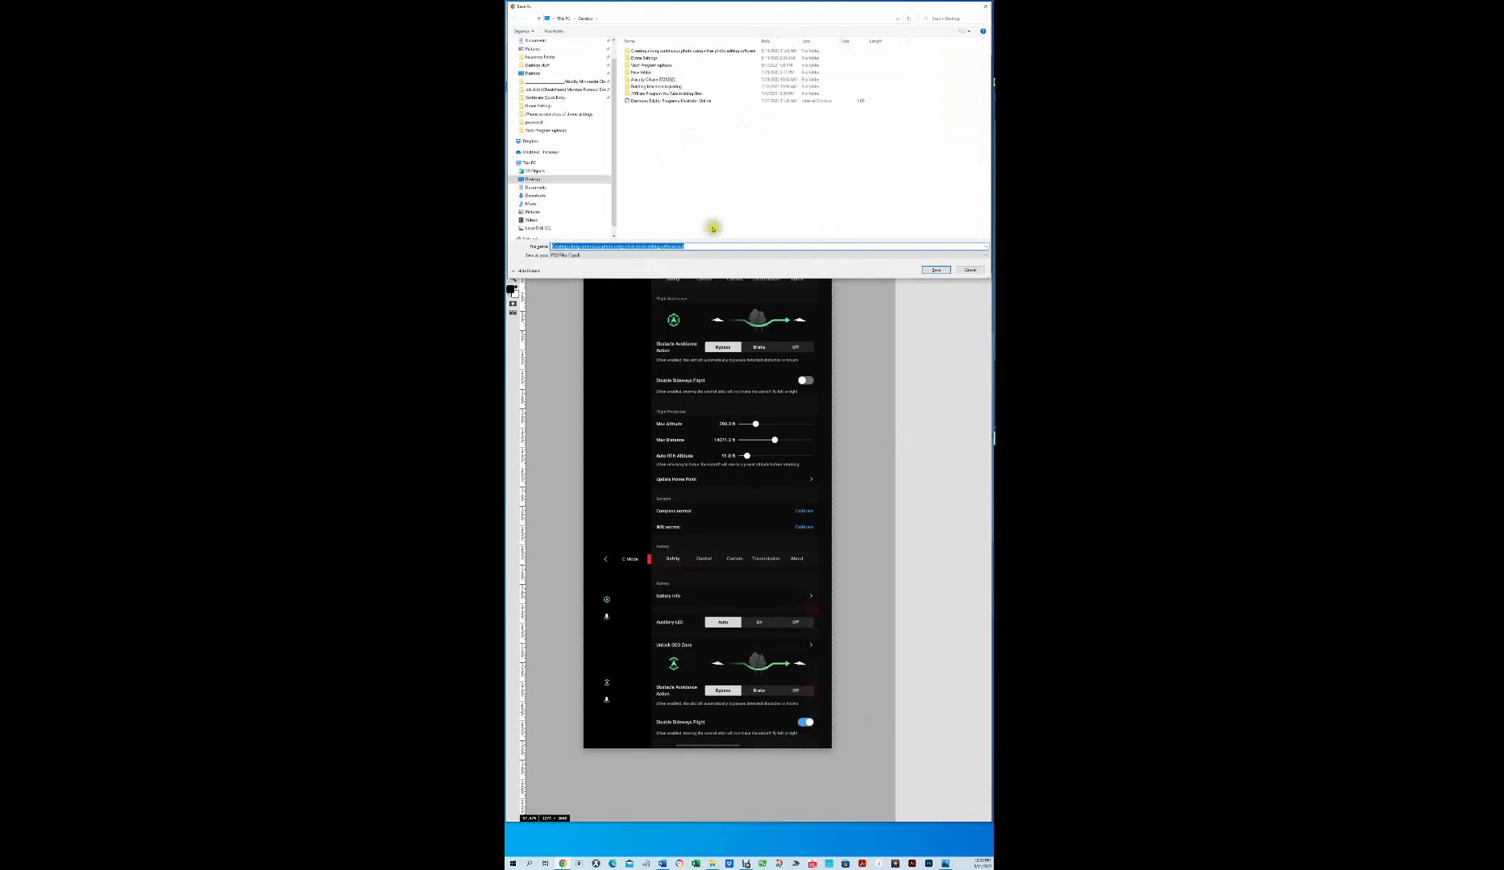
{"action": "left_click", "coordinate": [536, 73]}
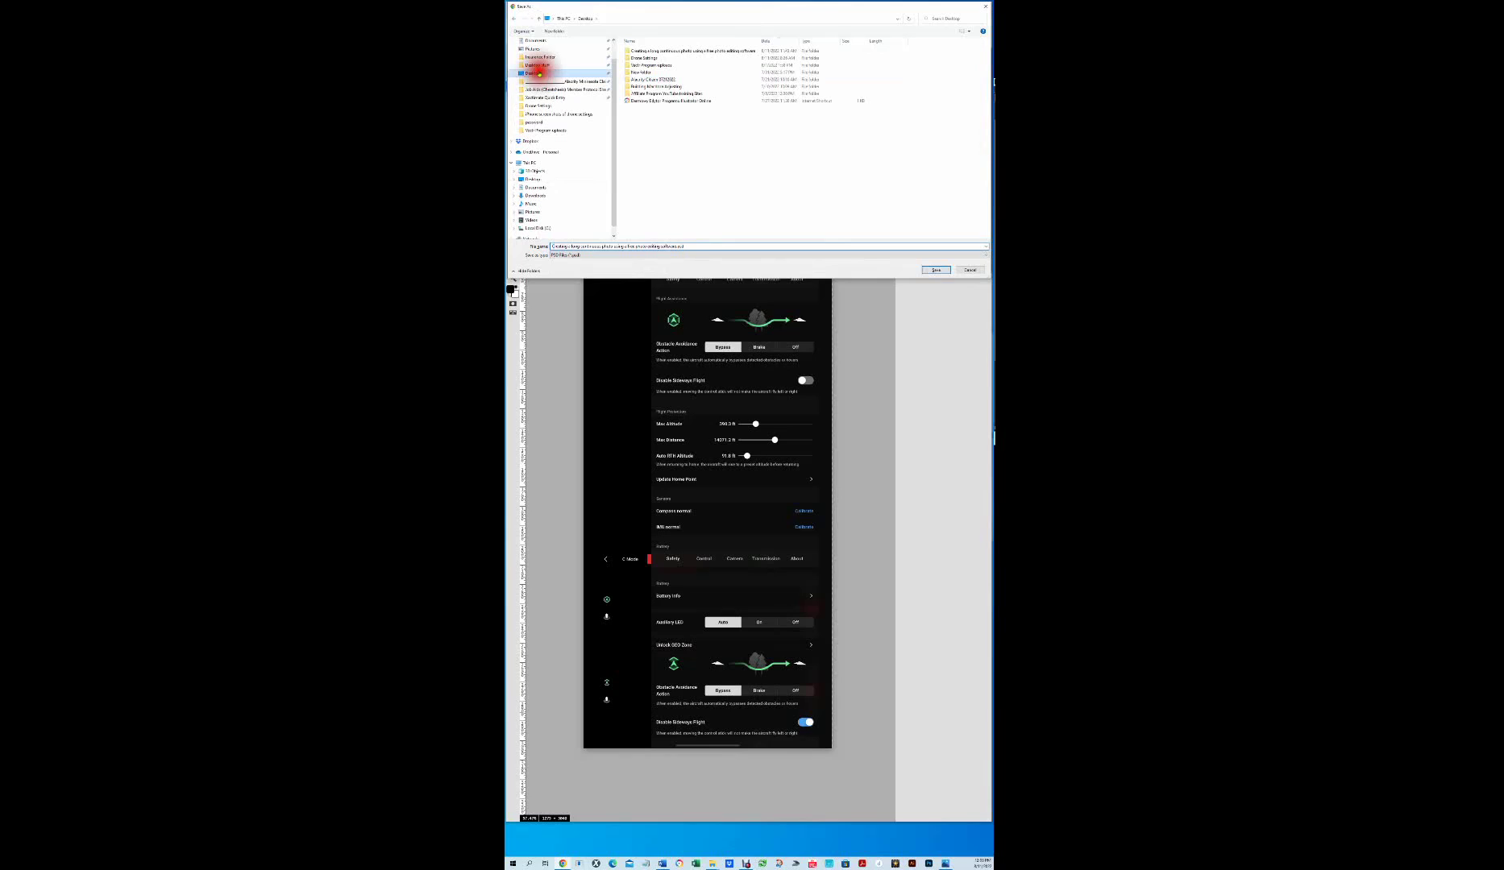
{"action": "left_click", "coordinate": [936, 270]}
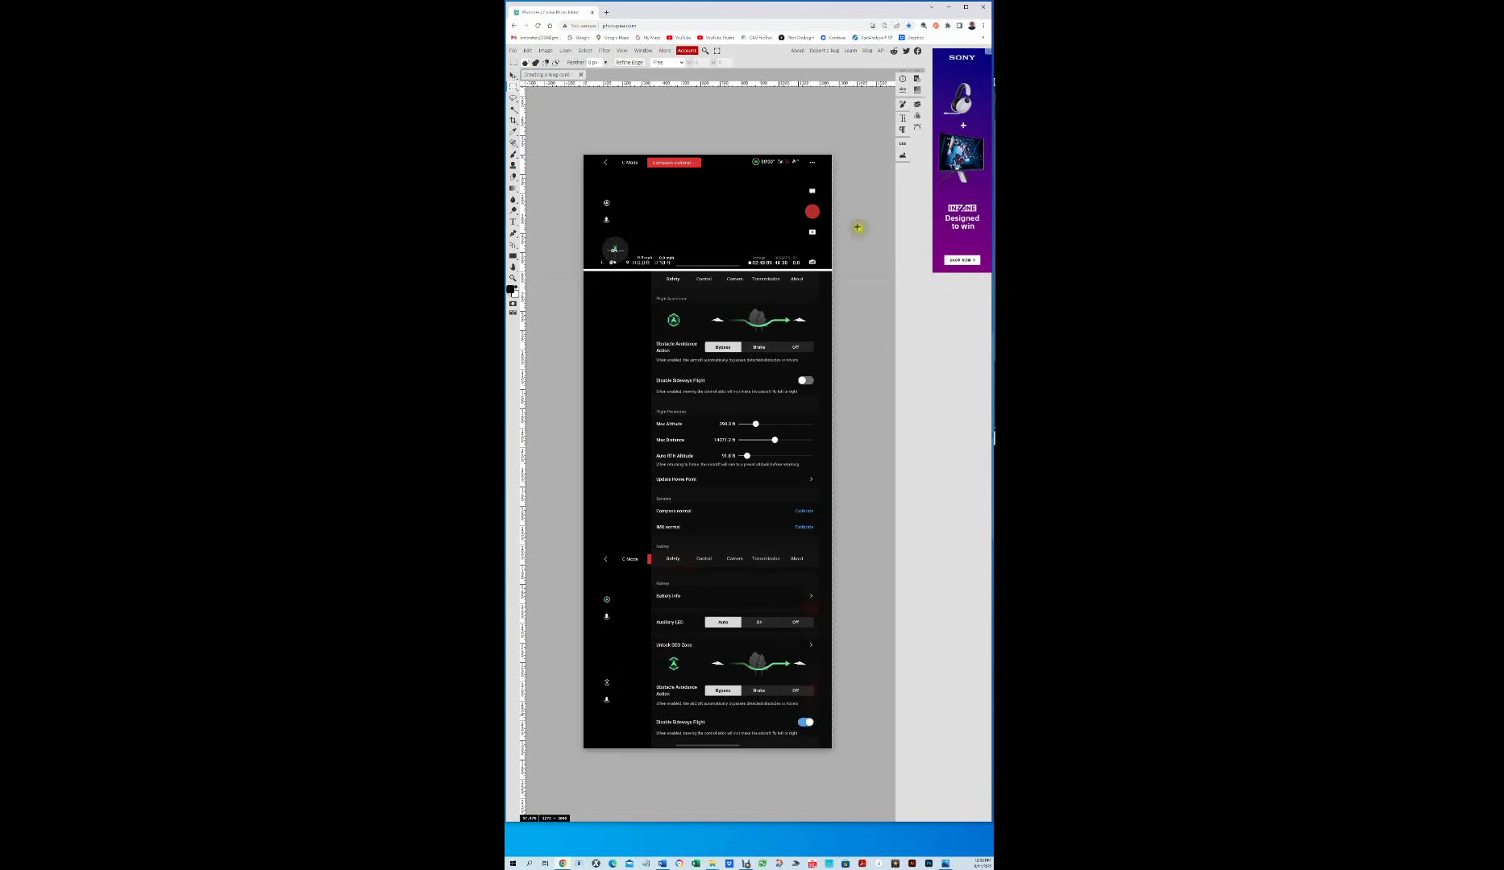
Step: Export the screenshot stack as a JPG and save it from the Save for web dialog
{"action": "left_click", "coordinate": [513, 51]}
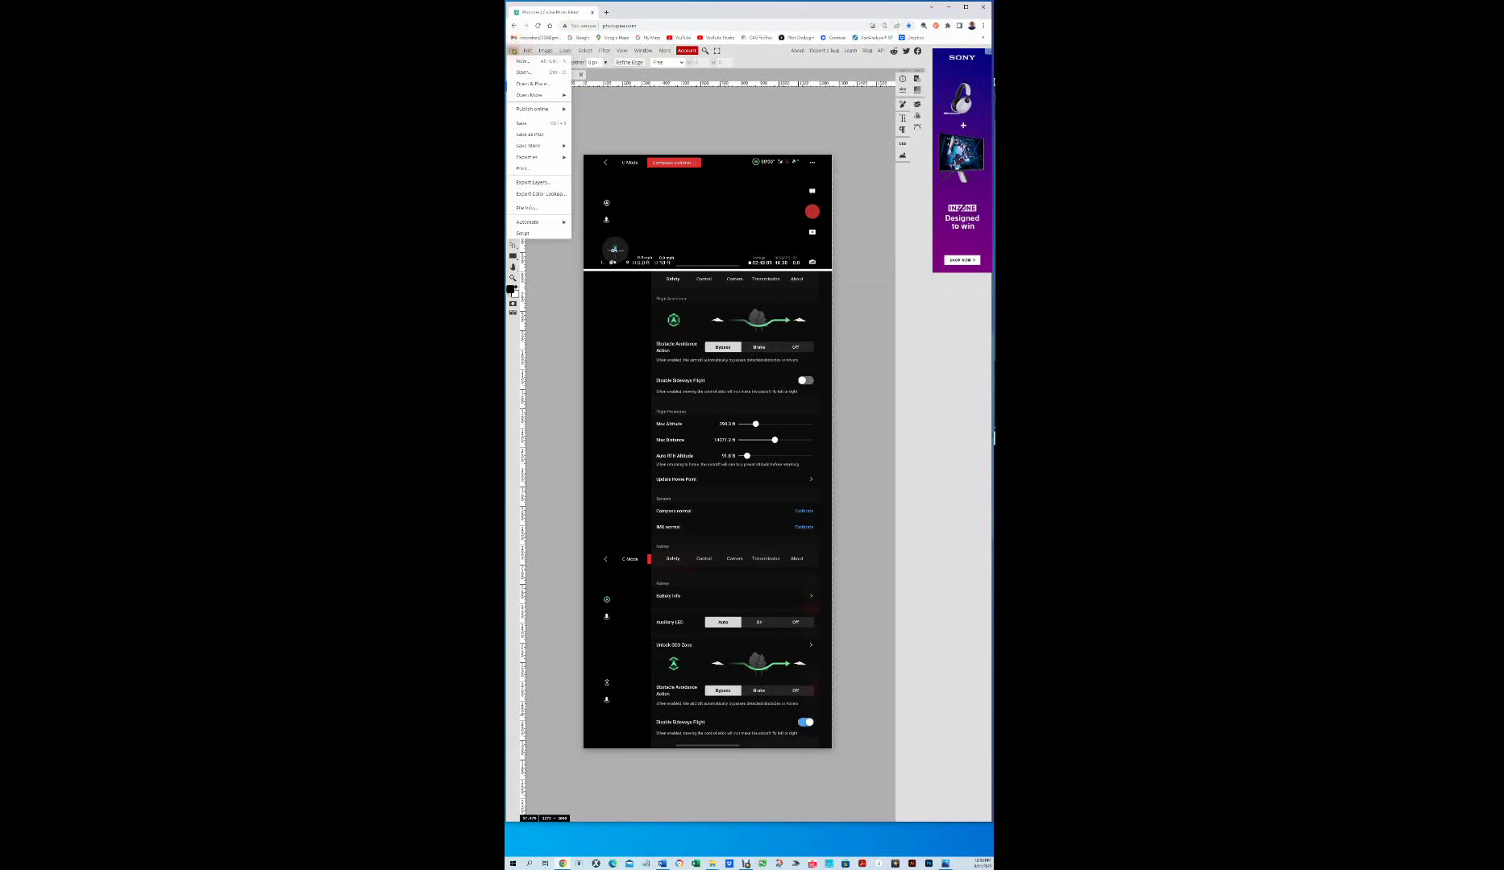
{"action": "mouse_move", "coordinate": [532, 157]}
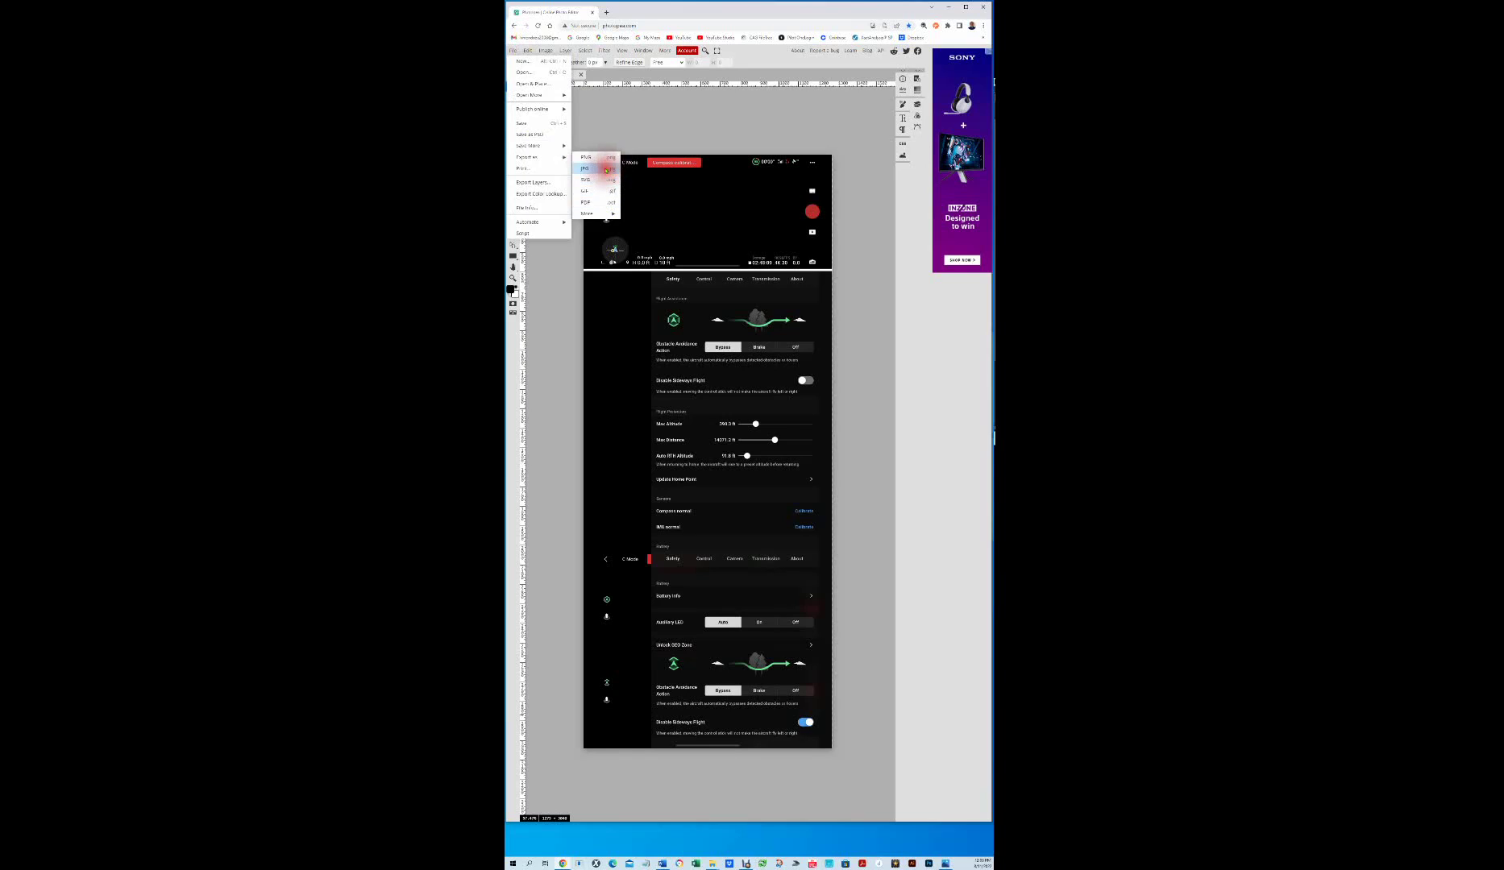
{"action": "left_click", "coordinate": [602, 171]}
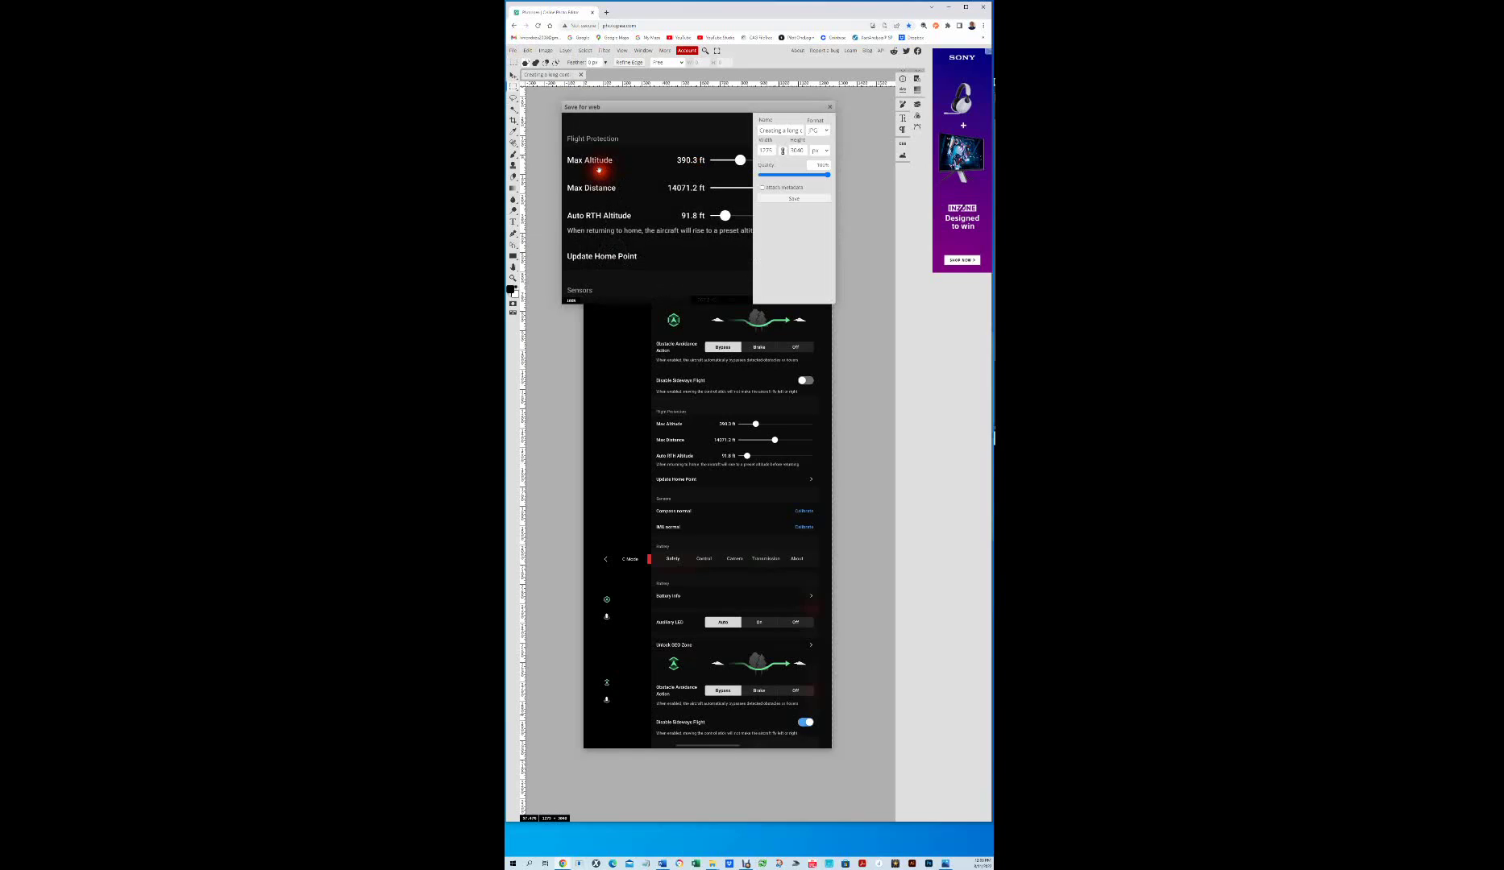
{"action": "left_click", "coordinate": [795, 199]}
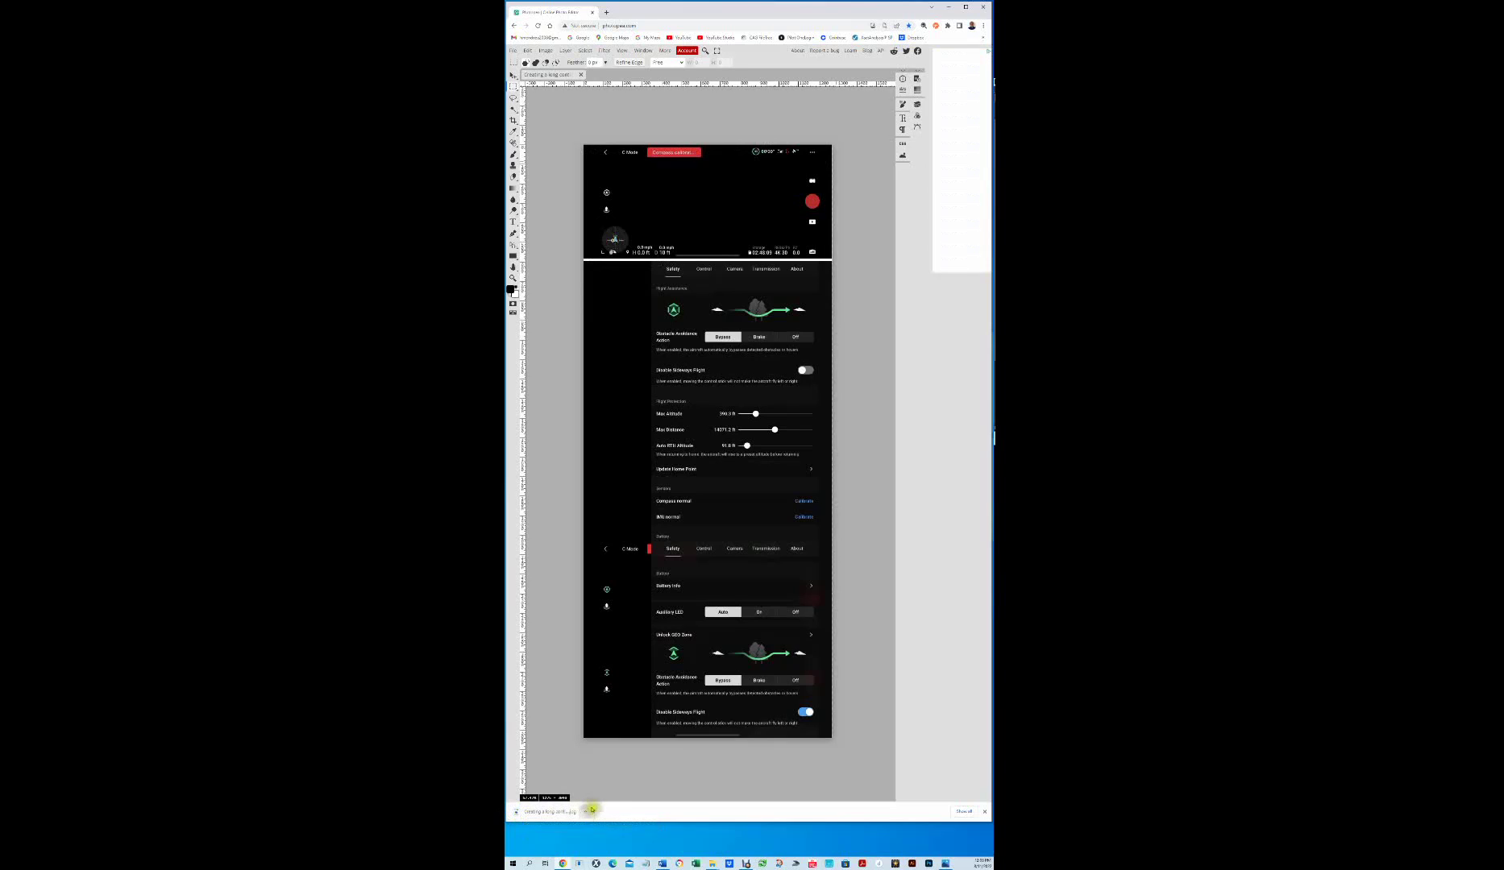
Step: Show the downloaded JPG in its folder from the browser's download bar
{"action": "left_click", "coordinate": [586, 812]}
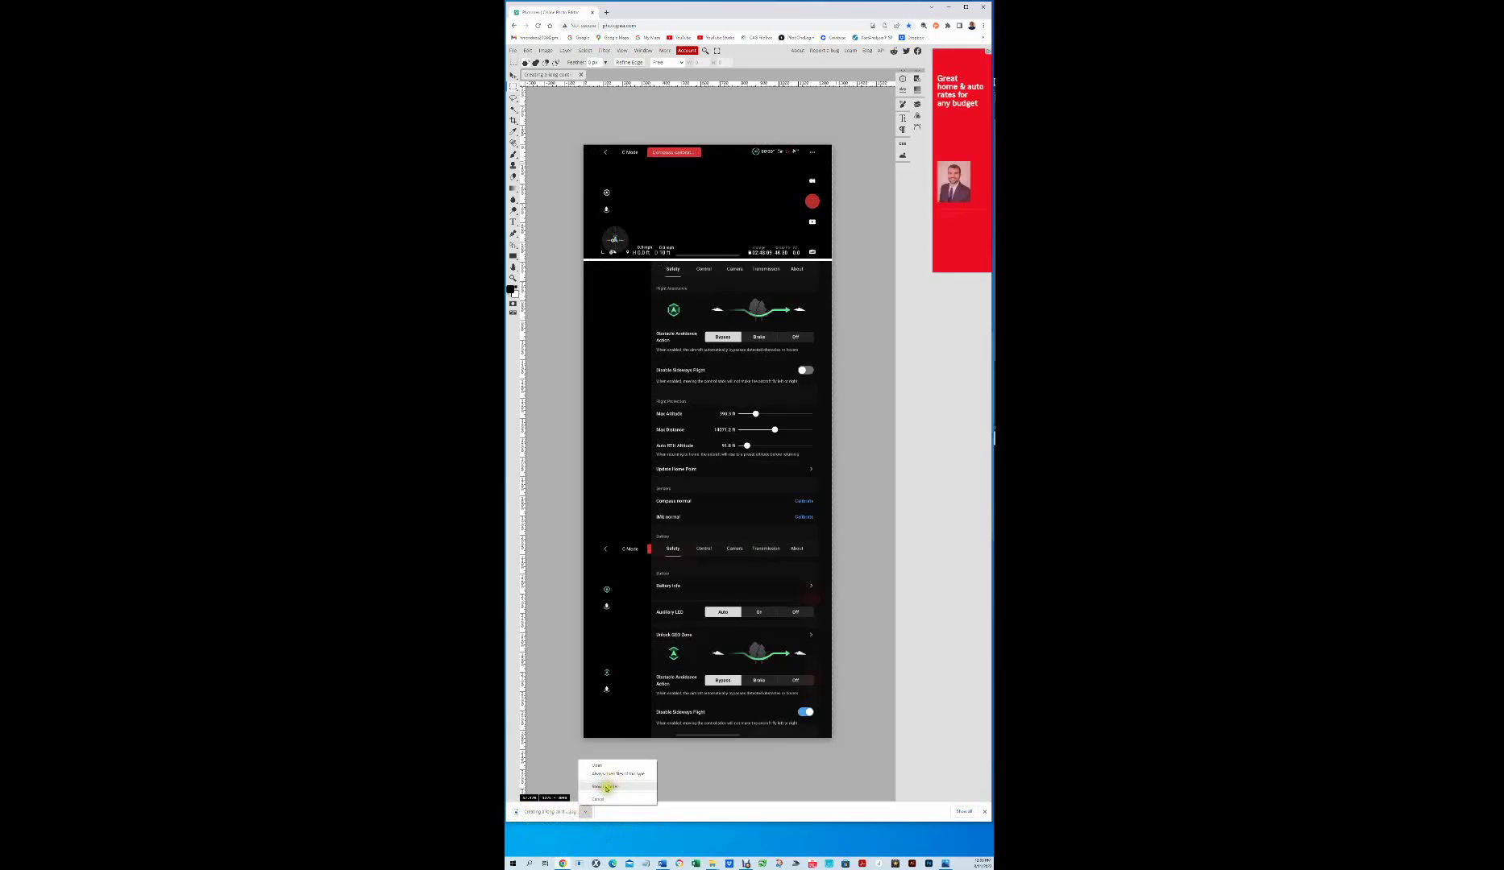
{"action": "left_click", "coordinate": [606, 786]}
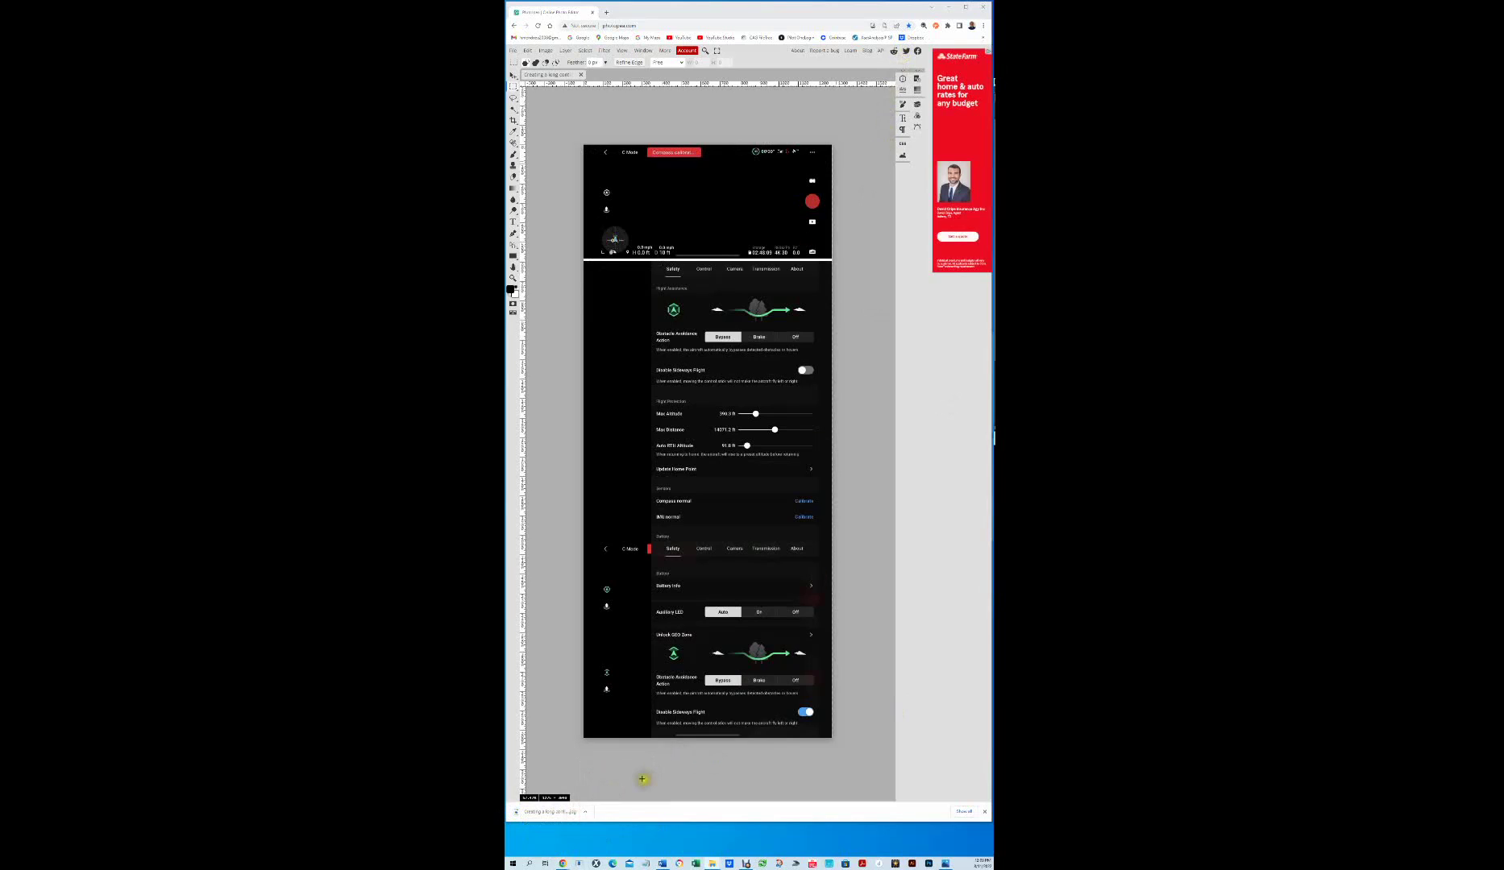
{"action": "left_click", "coordinate": [585, 810]}
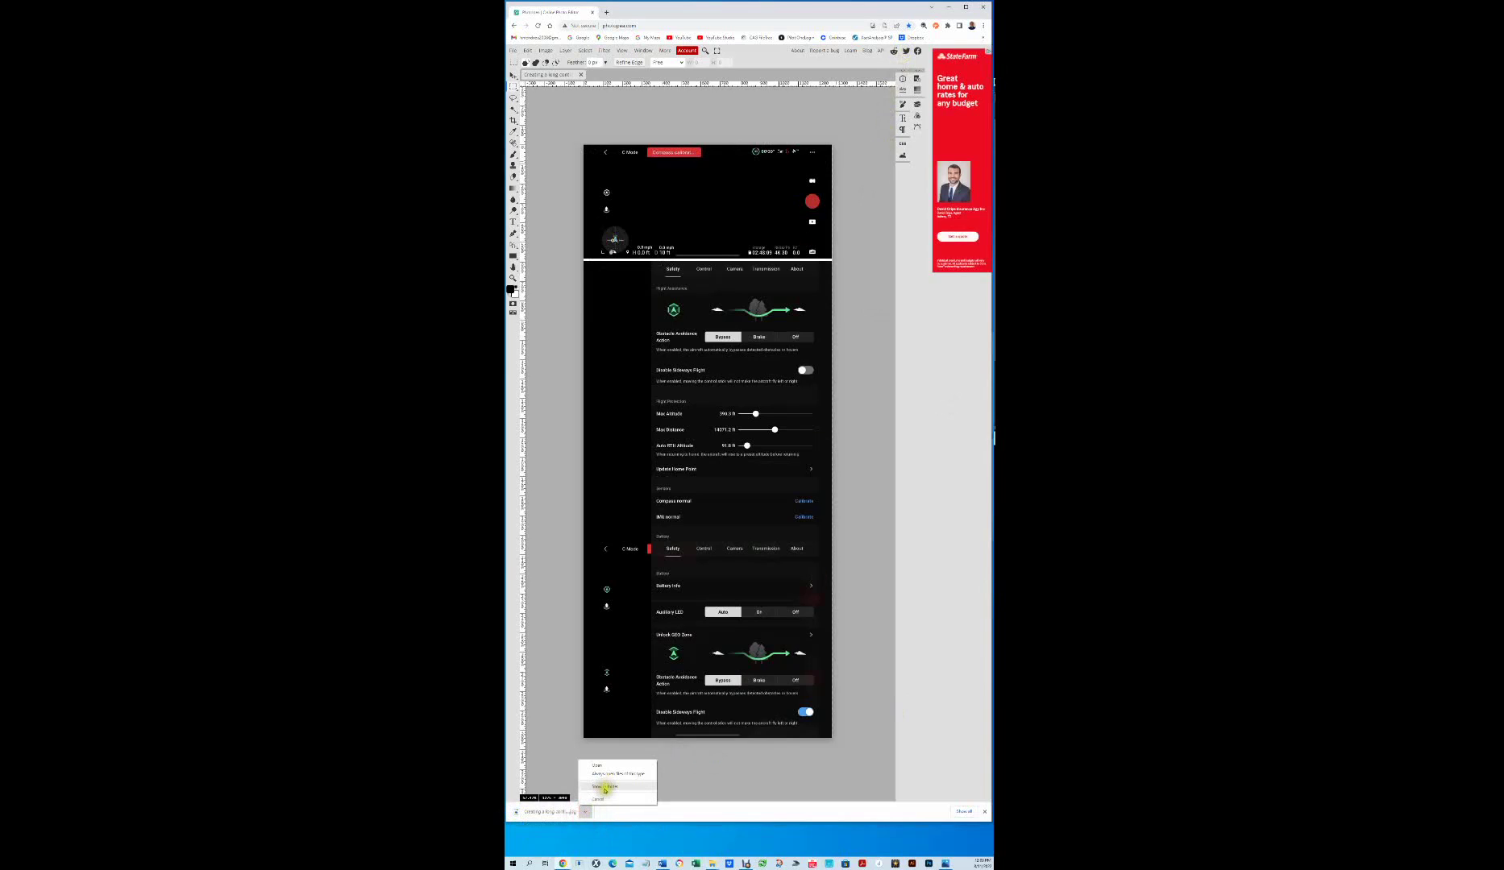
{"action": "left_click", "coordinate": [605, 789]}
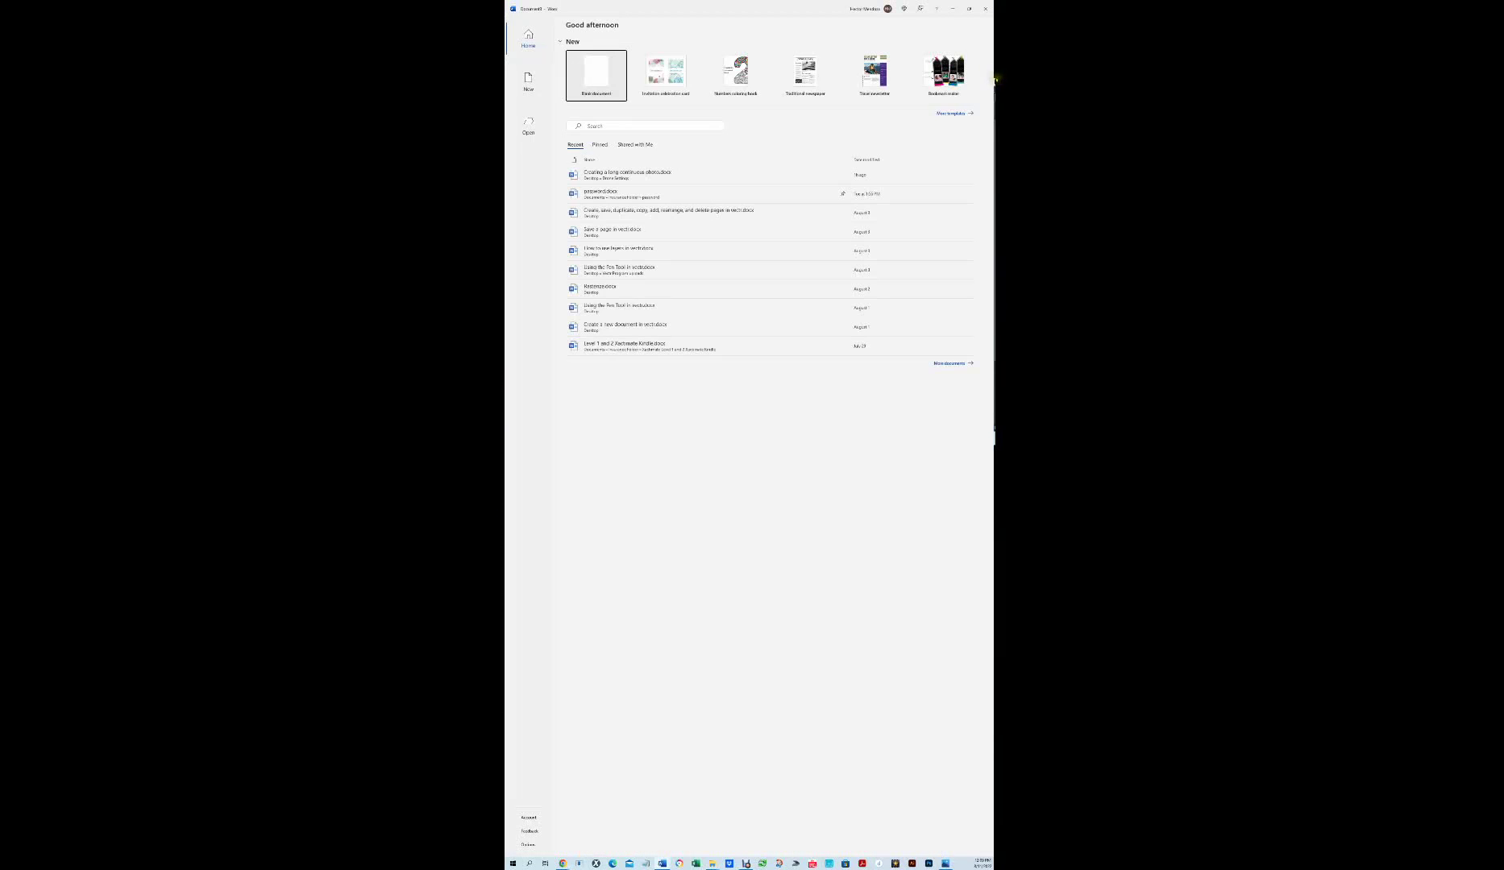
Step: Start a blank Word document in a restored window with the Navigation pane closed
{"action": "left_click", "coordinate": [596, 77]}
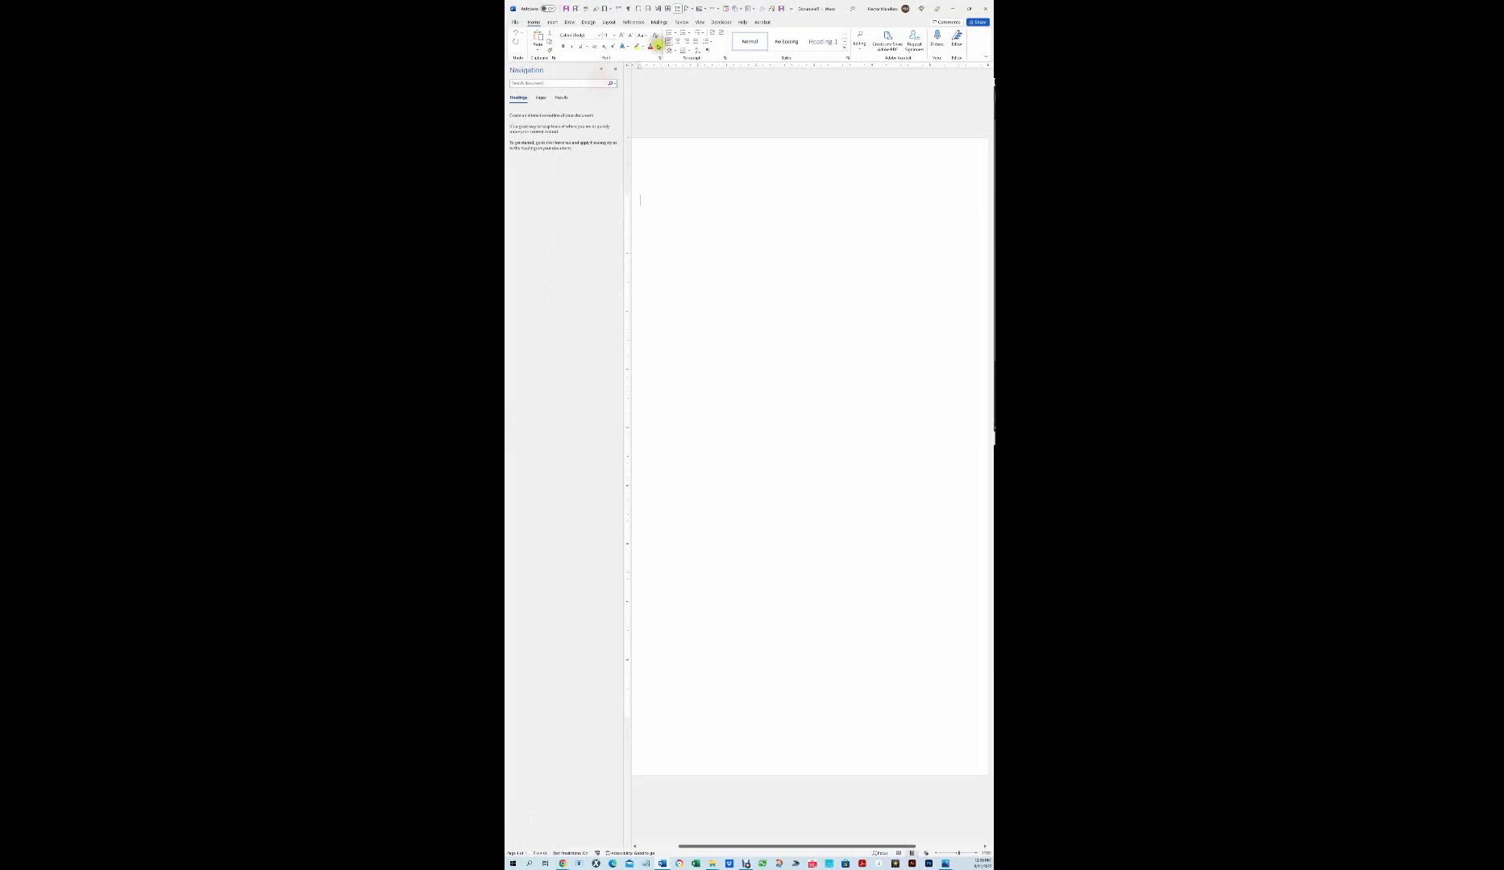
{"action": "left_click_drag", "start_coordinate": [806, 10], "coordinate": [802, 189]}
{"action": "left_click", "coordinate": [612, 235]}
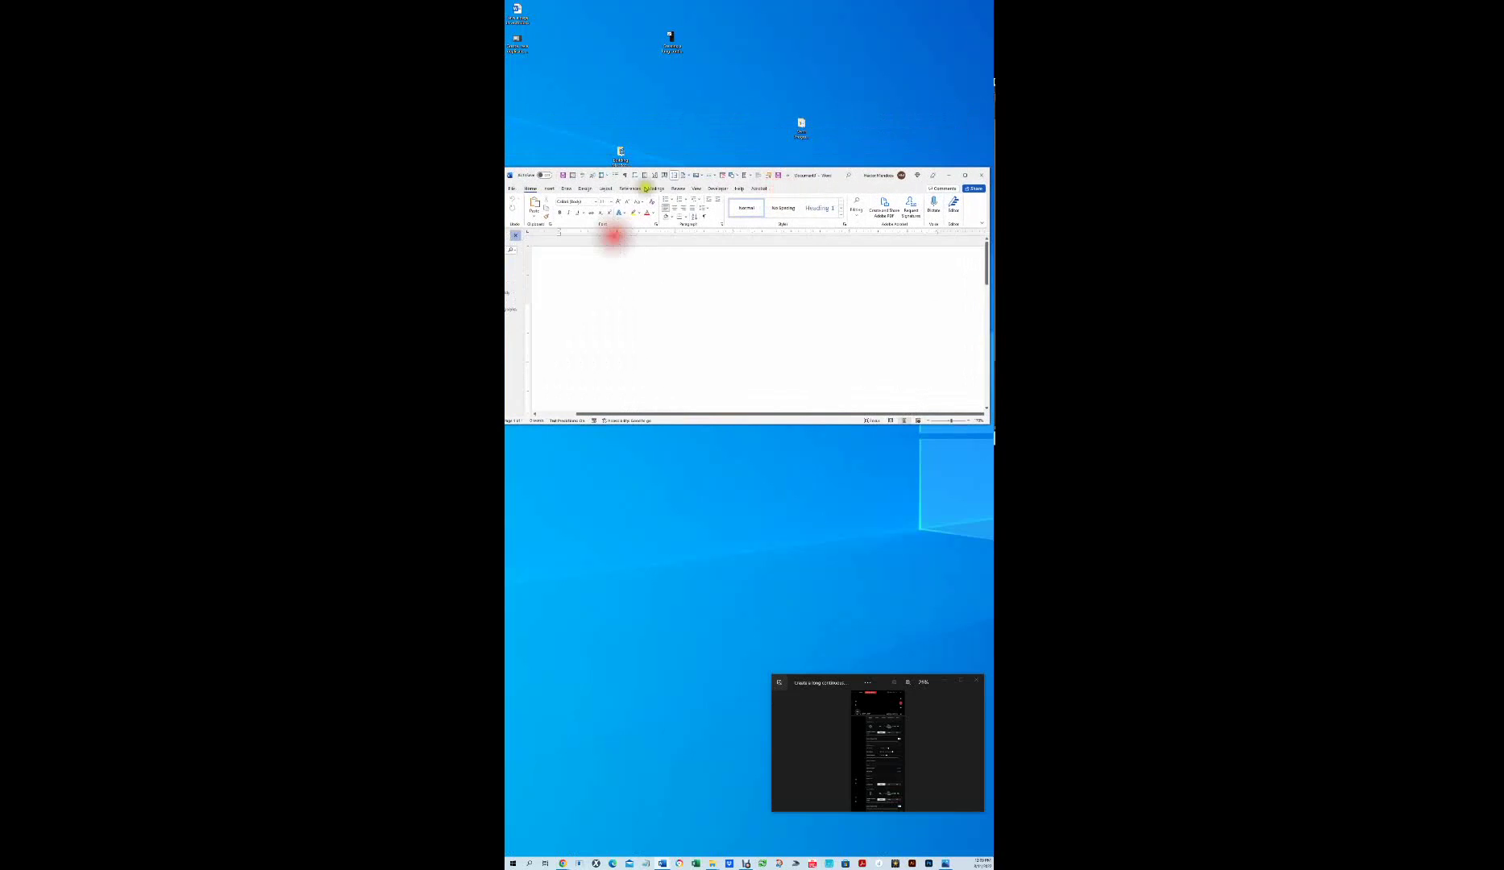
{"action": "left_click", "coordinate": [632, 230]}
Step: Paste the tall drone-settings JPG into the document body and maximize the Word window
{"action": "left_click", "coordinate": [617, 293]}
{"action": "key", "text": "ctrl+v"}
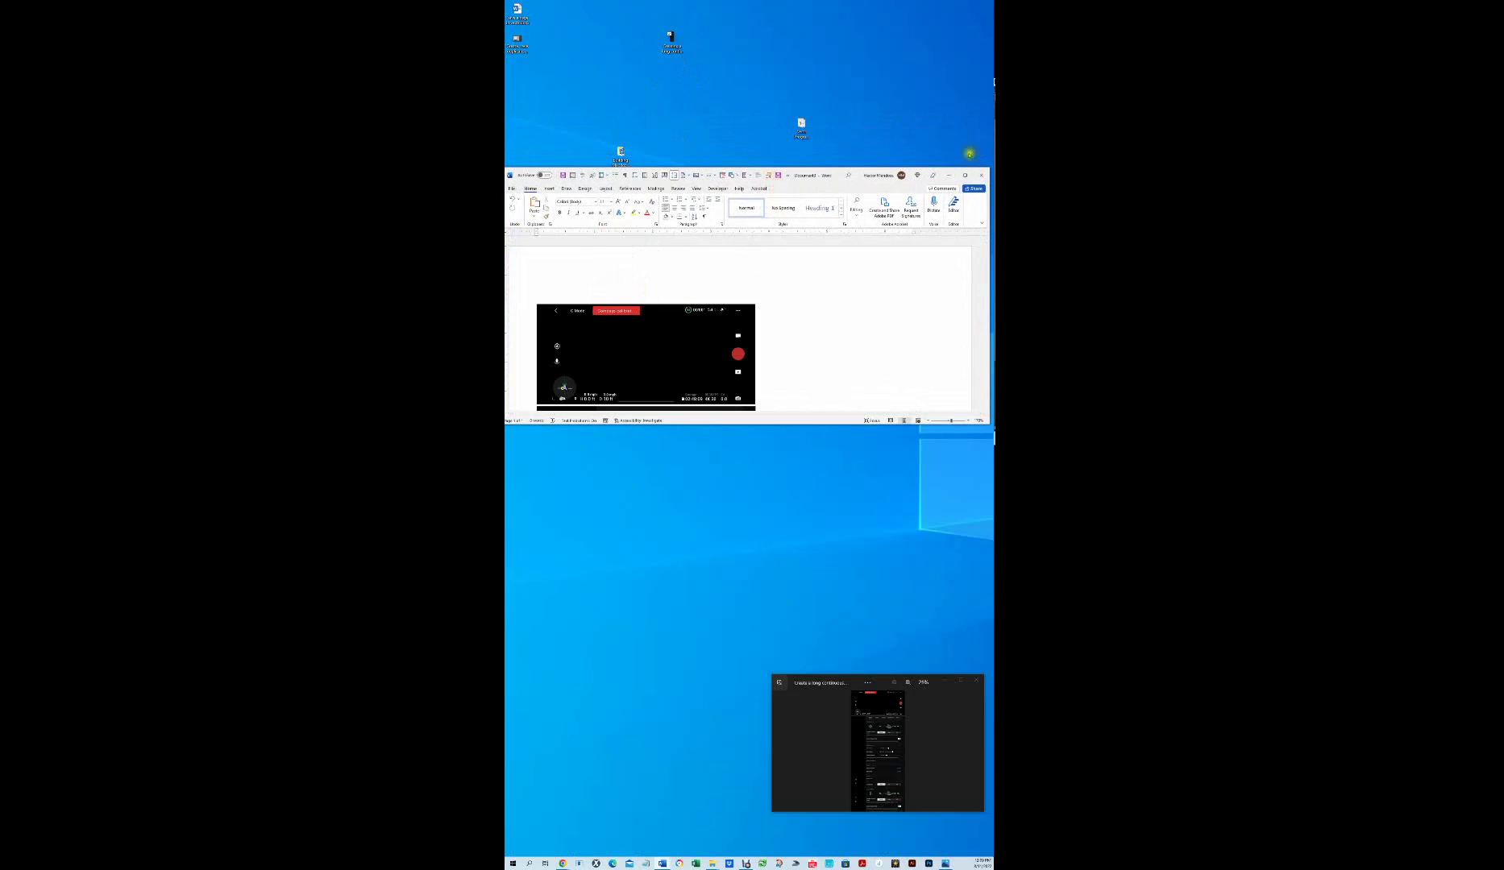
{"action": "left_click", "coordinate": [965, 175]}
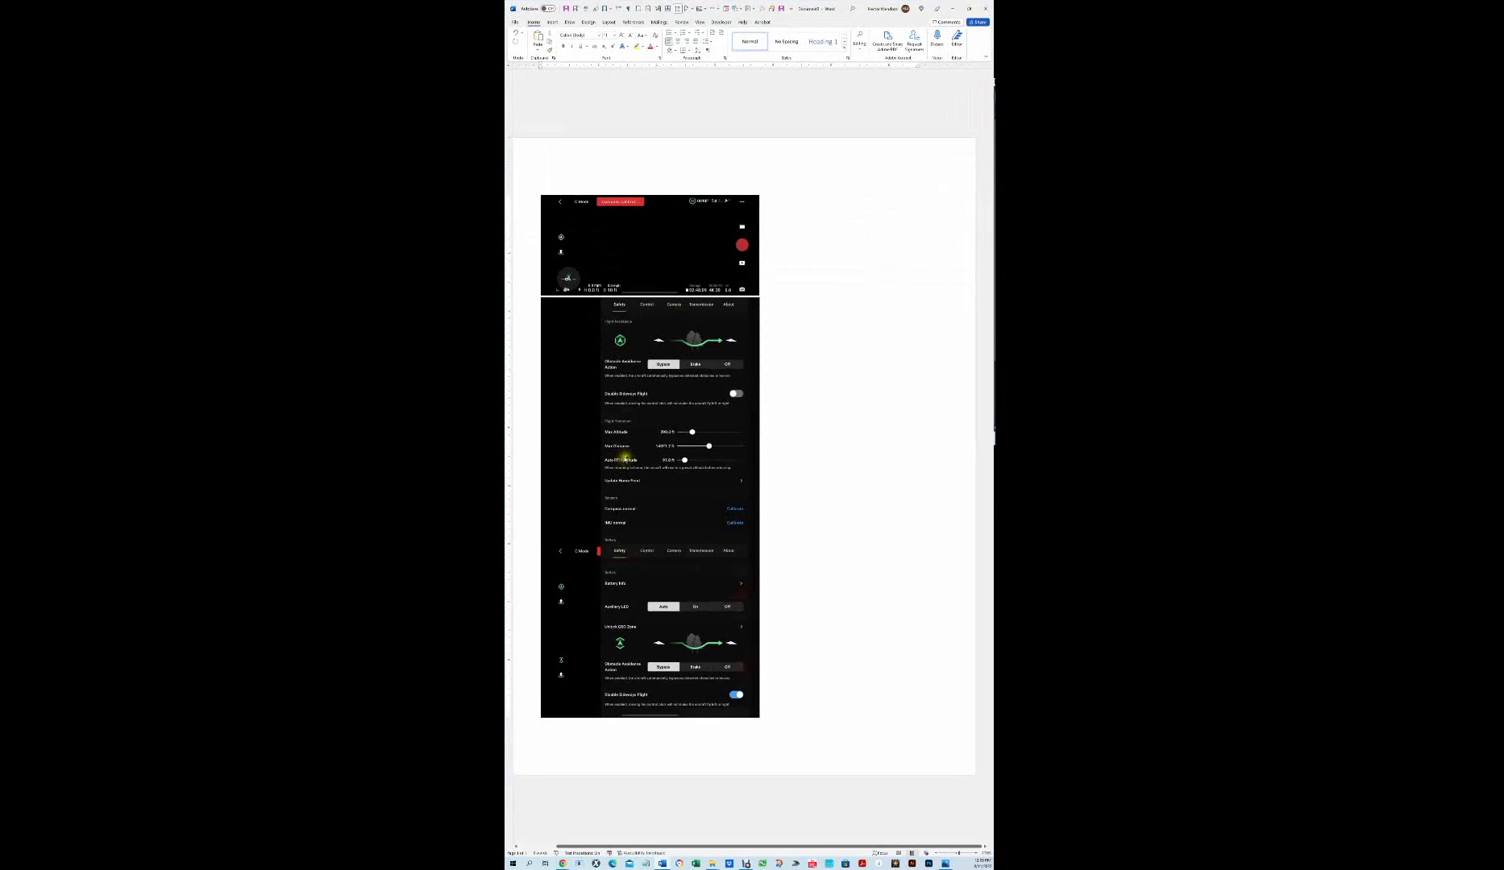
{"action": "scroll", "coordinate": [625, 457], "scroll_direction": "up", "scroll_amount": 5}
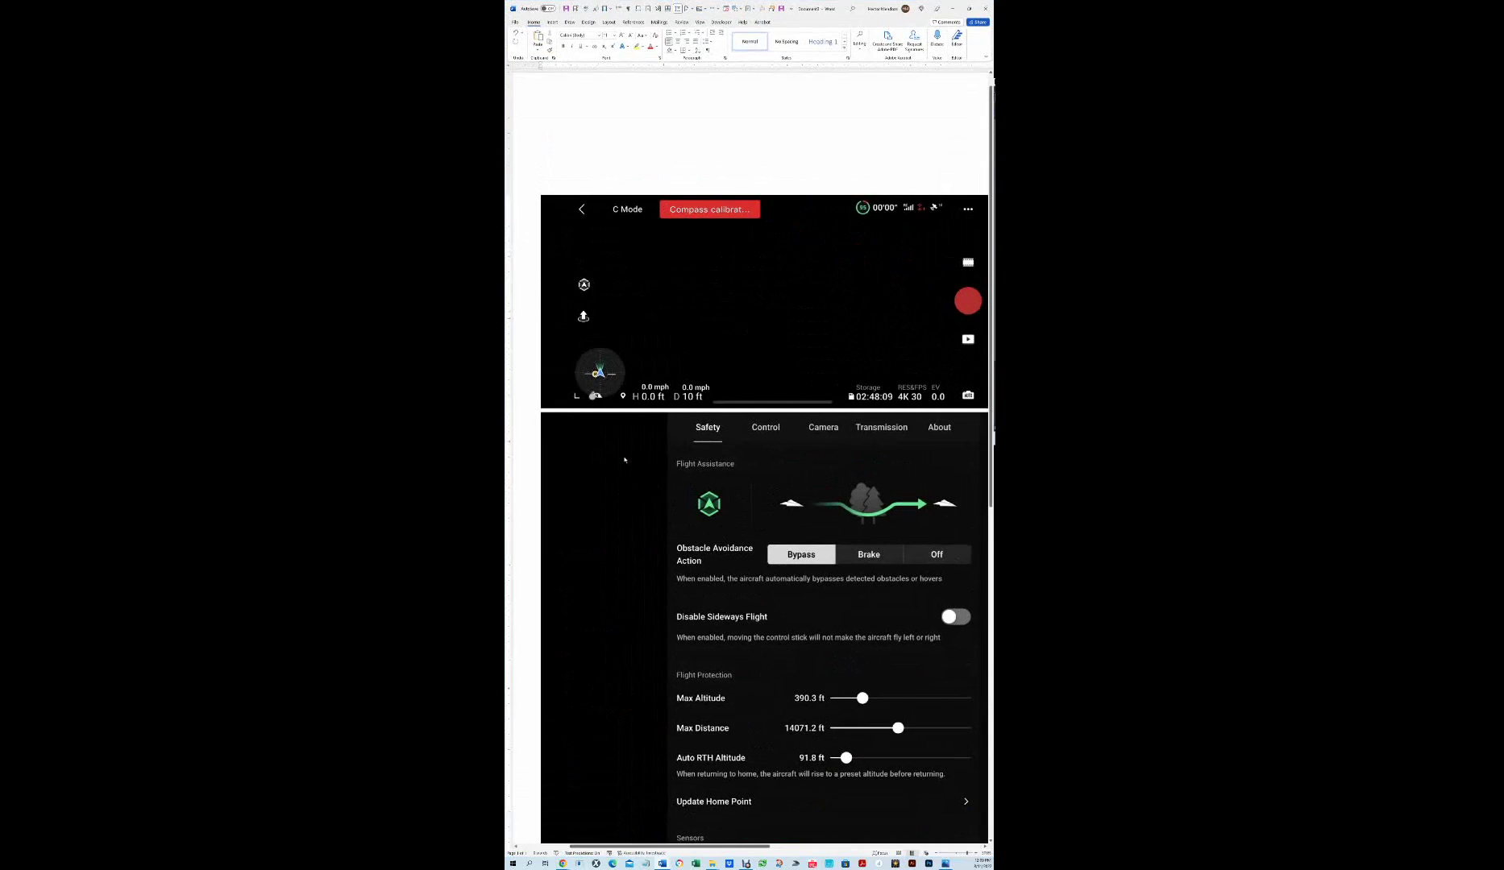
{"action": "scroll", "coordinate": [624, 459], "scroll_direction": "down", "scroll_amount": 5}
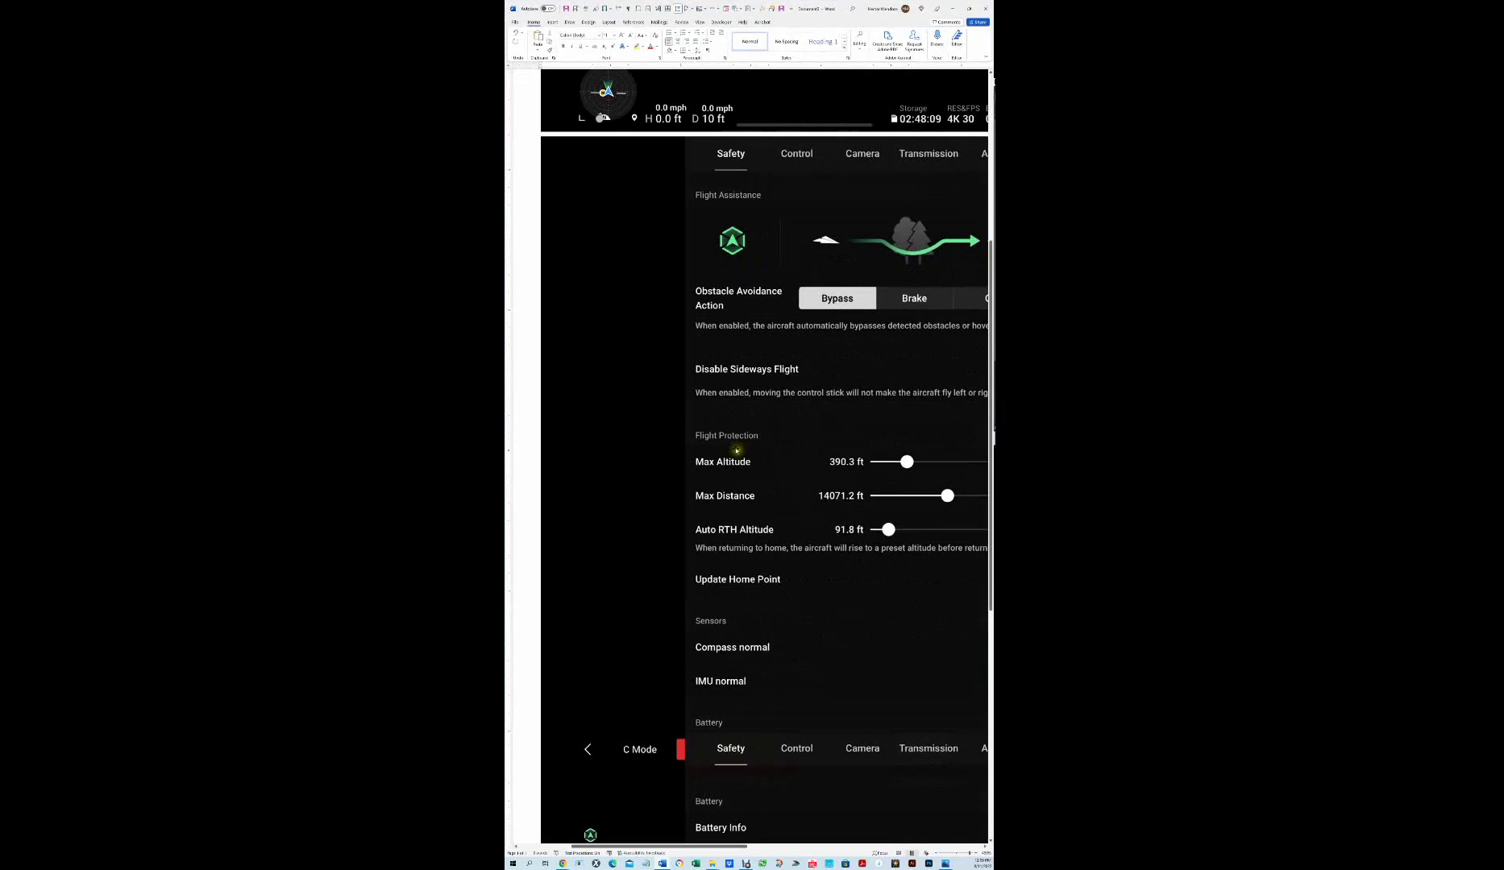
{"action": "scroll", "coordinate": [754, 463], "scroll_direction": "down", "scroll_amount": 4}
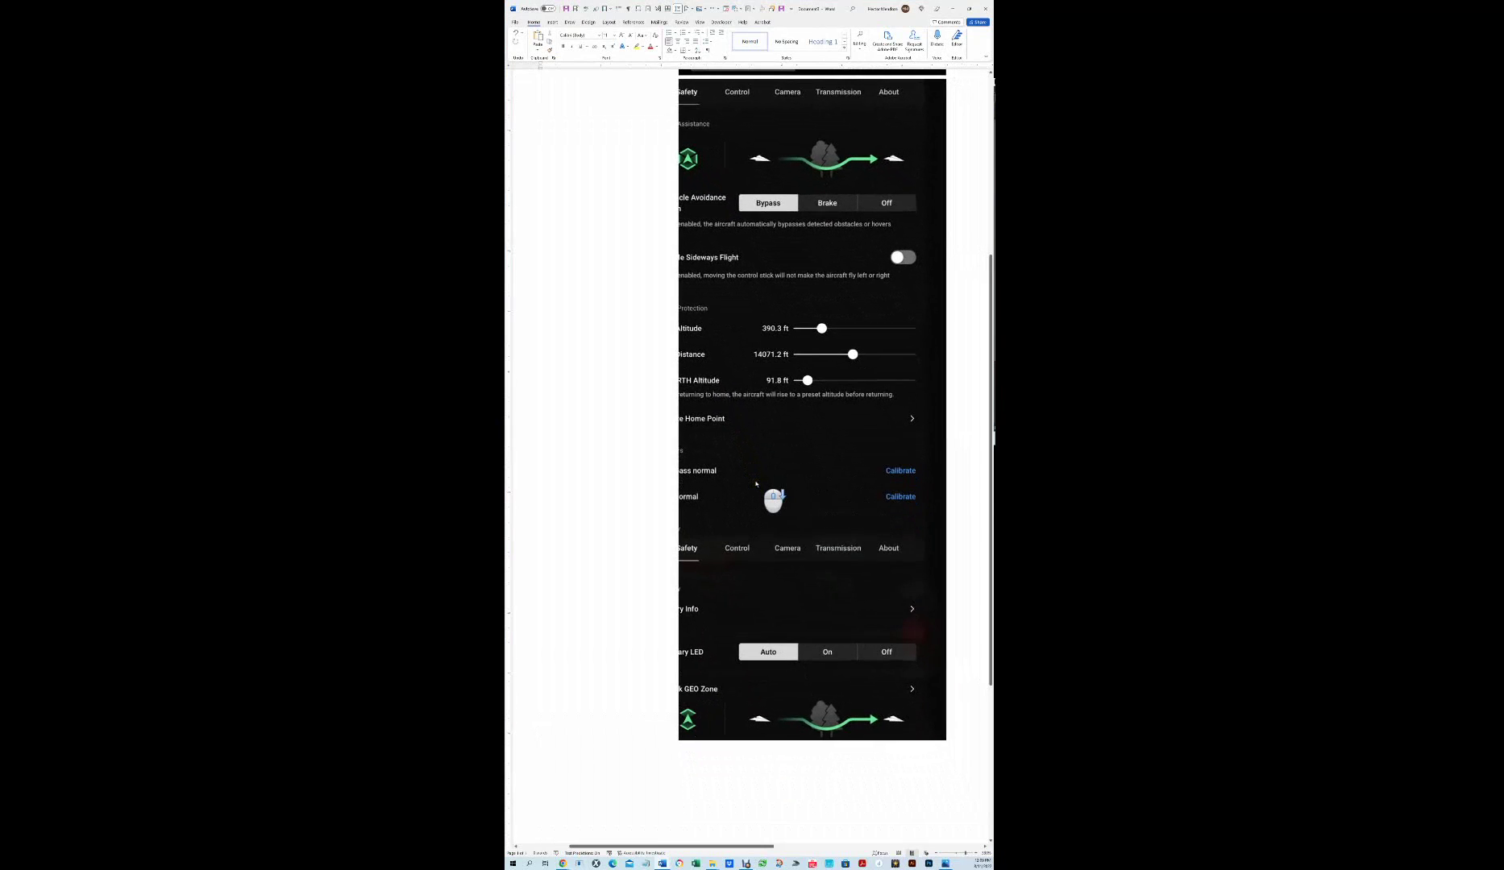
{"action": "scroll", "coordinate": [756, 484], "scroll_direction": "down", "scroll_amount": 3}
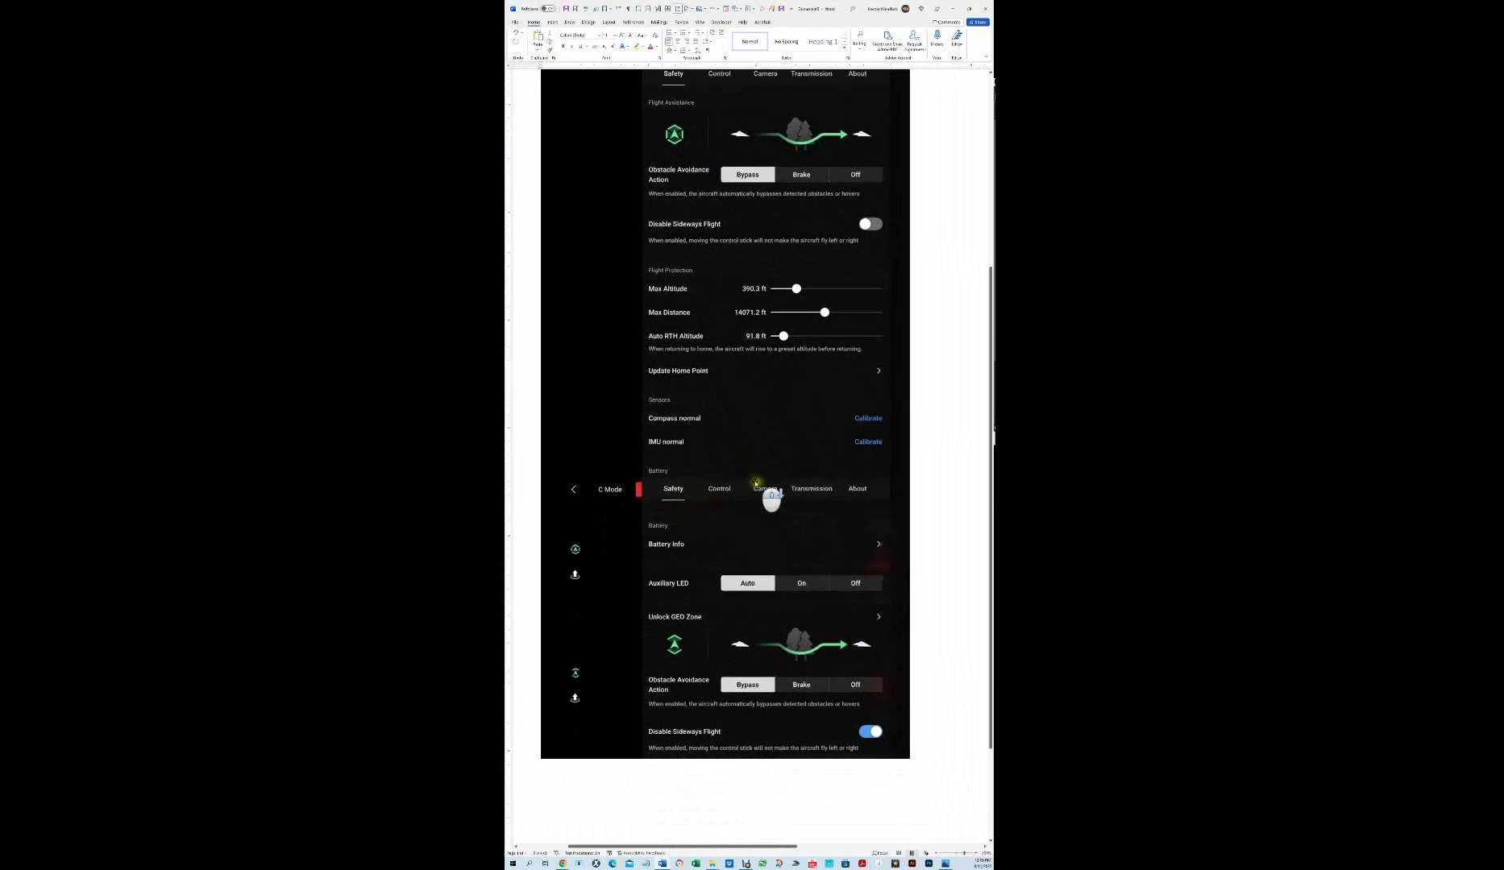